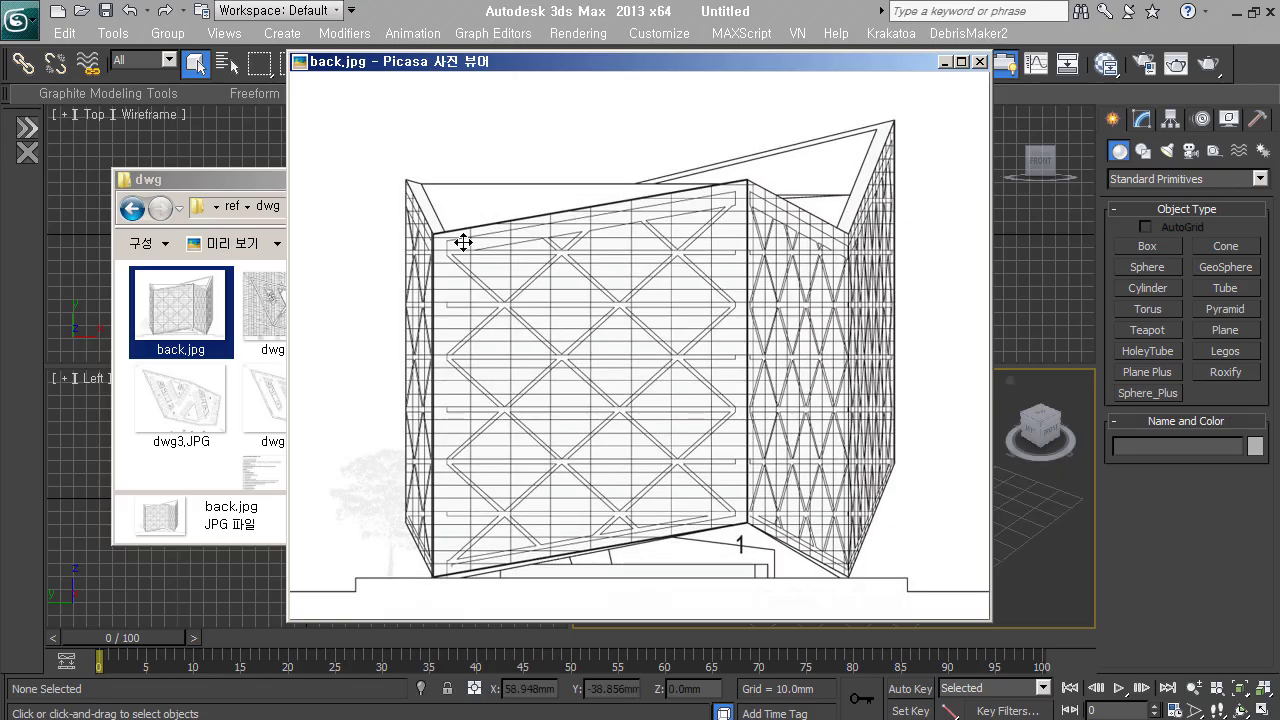
# Close back.jpg, return to the ref folder, and preview then close server.jpg.
pyautogui.press('Escape')
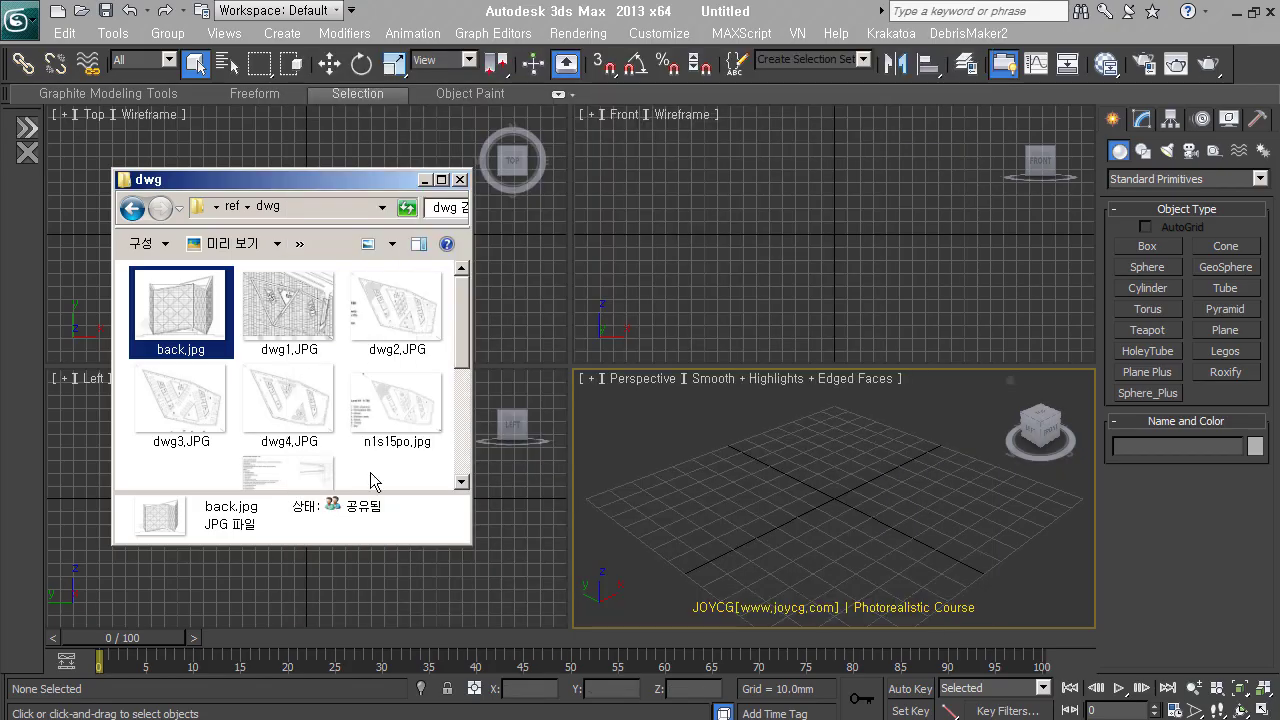
pyautogui.scroll(-3, 370, 470)
pyautogui.press('BackSpace')
pyautogui.scroll(-2, 383, 365)
pyautogui.scroll(-3, 362, 405)
pyautogui.scroll(-3, 362, 405)
pyautogui.scroll(-3, 362, 405)
pyautogui.doubleClick(165, 300)
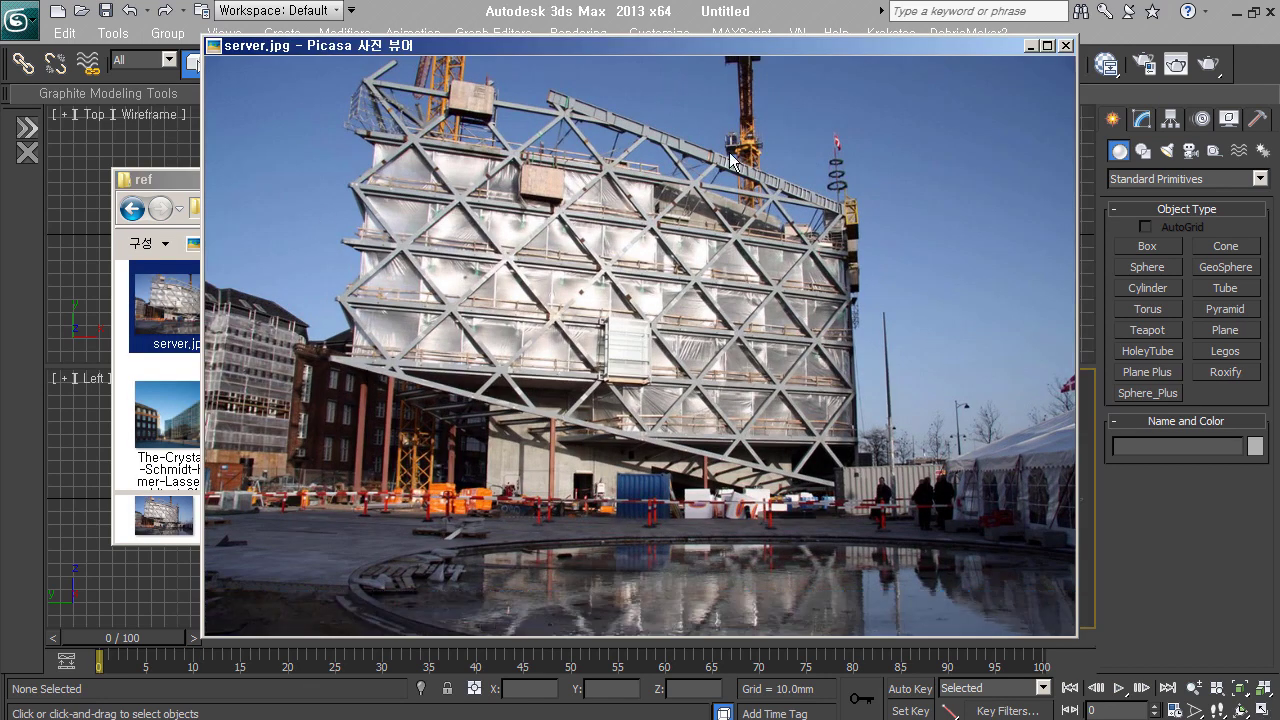
pyautogui.click(1074, 44)
# Open The-Crystal-by-Schmidt-Hammer-Lassen-Architects10.jpg and zoom into the glass facade.
pyautogui.scroll(-3, 300, 420)
pyautogui.doubleClick(202, 416)
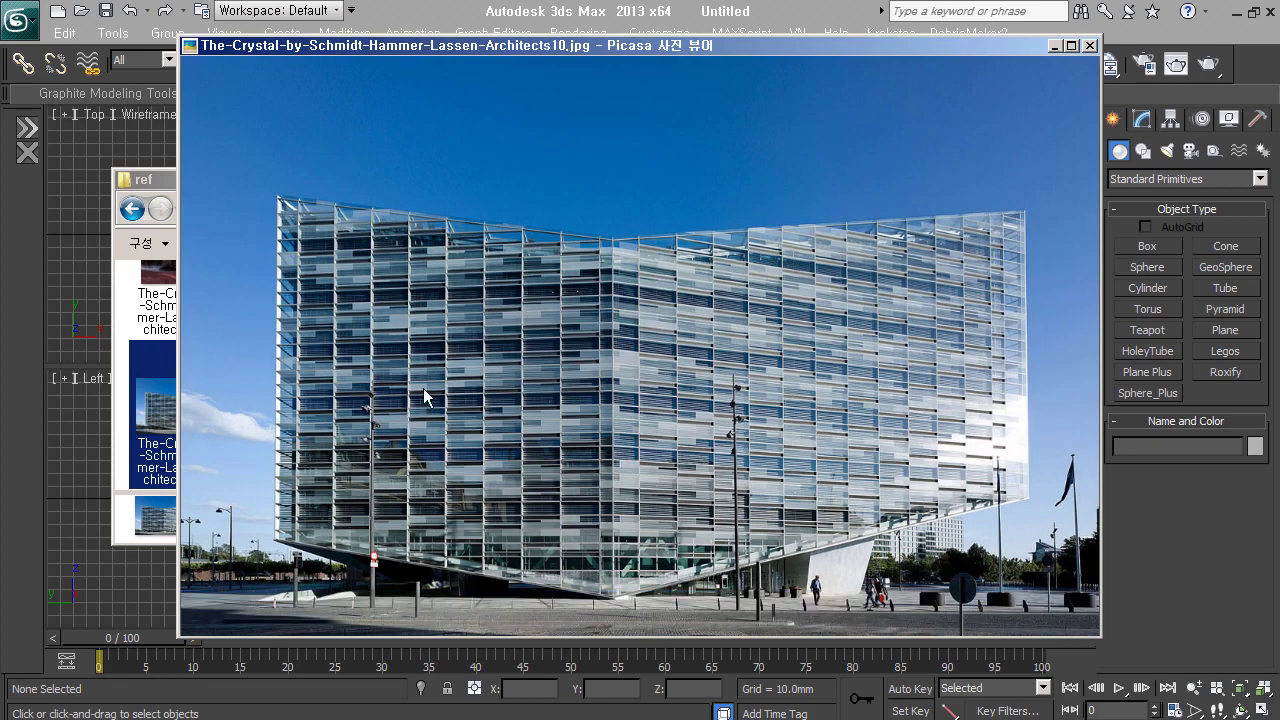
pyautogui.scroll(3, 400, 405)
pyautogui.scroll(2, 437, 388)
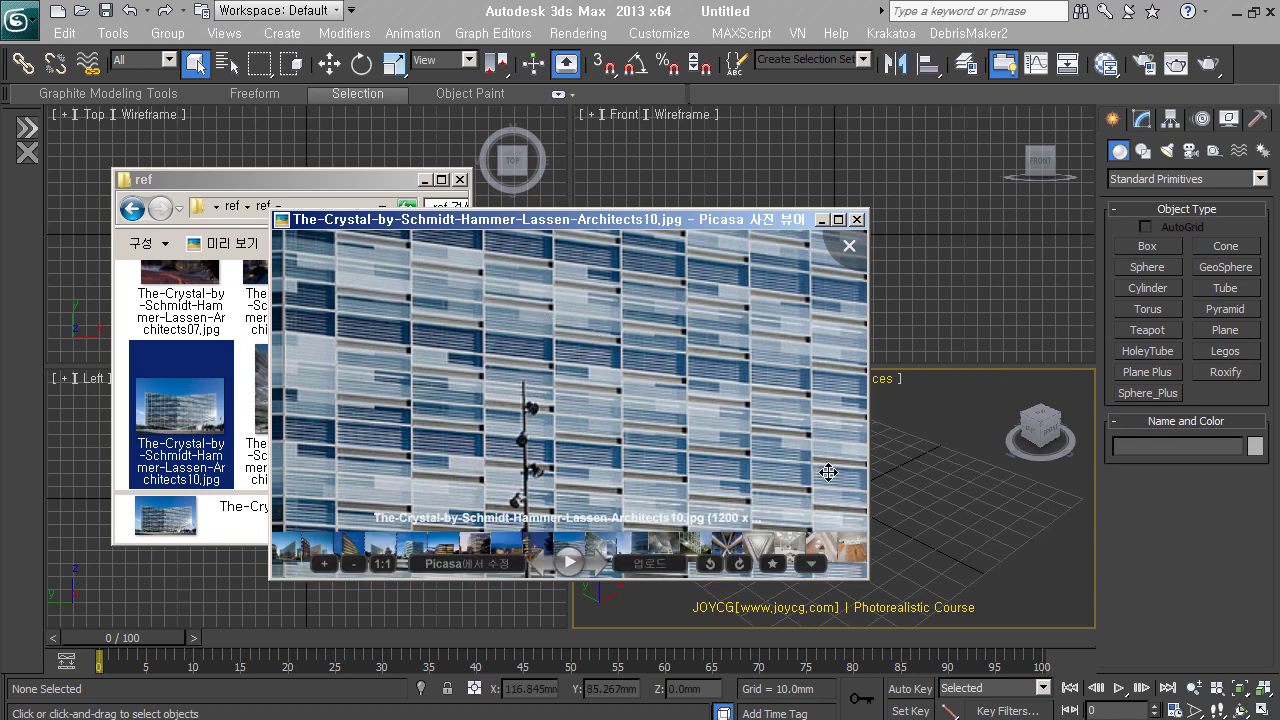
# Zoom in and out on the facade panels of the Crystal reference photo.
pyautogui.scroll(-1, 605, 458)
pyautogui.scroll(-1, 600, 371)
pyautogui.scroll(-1, 749, 400)
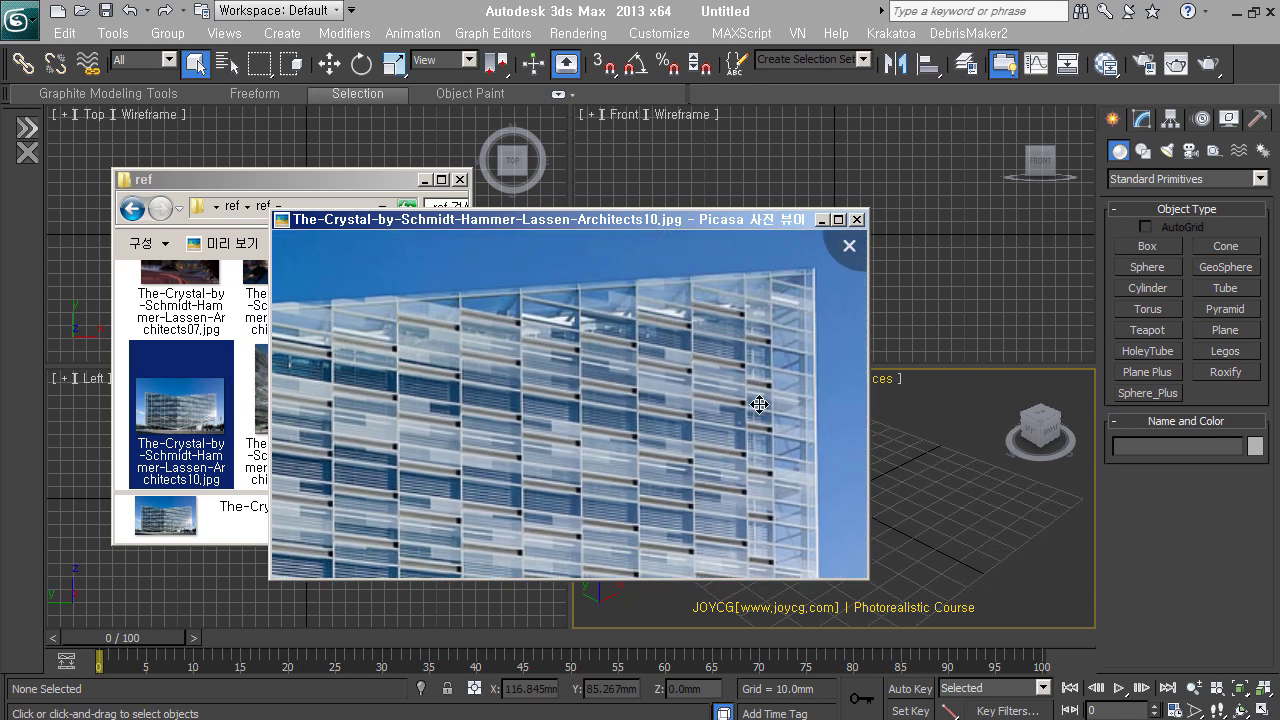
pyautogui.scroll(-1, 638, 350)
pyautogui.scroll(-2, 752, 415)
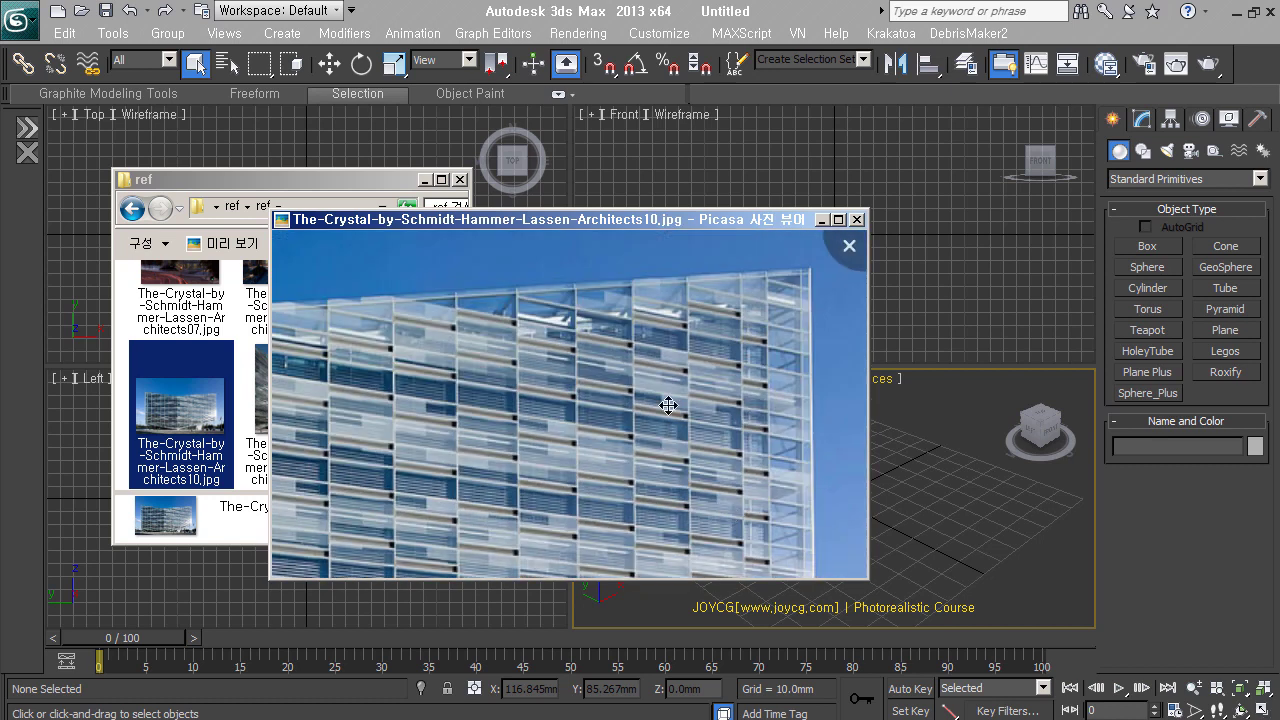
pyautogui.scroll(2, 533, 379)
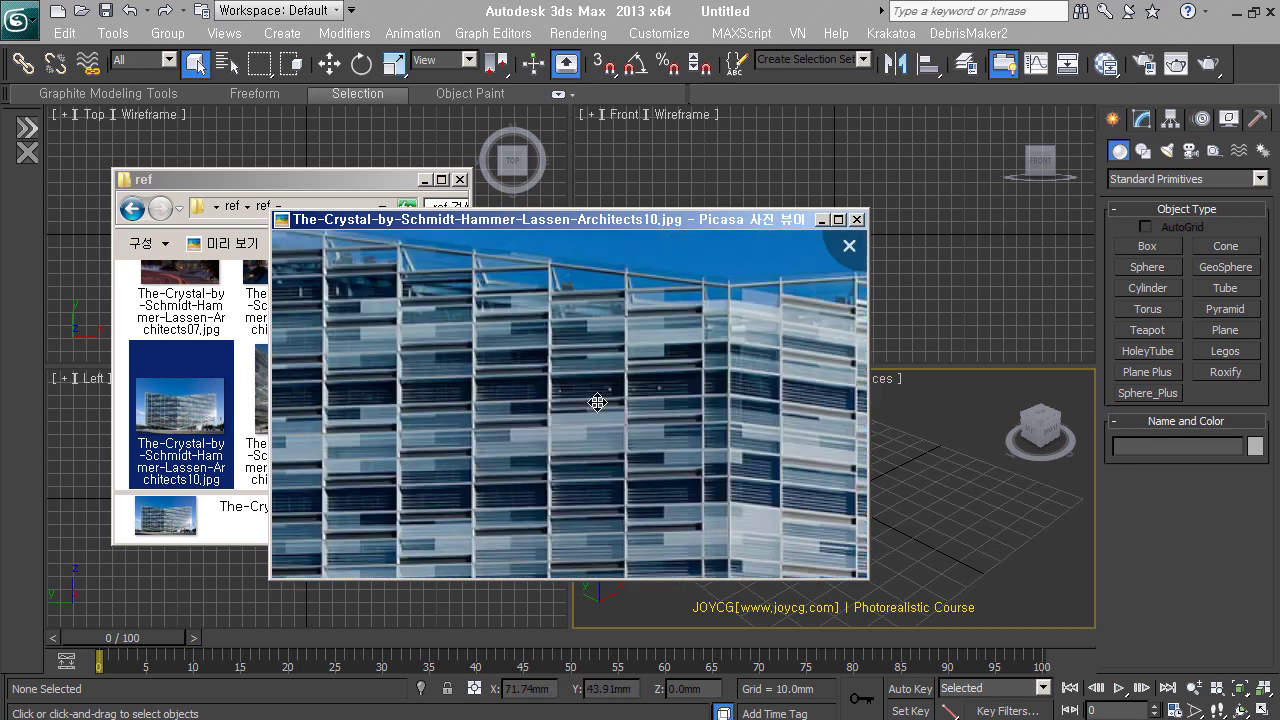
pyautogui.scroll(-1, 367, 416)
pyautogui.scroll(-1, 367, 416)
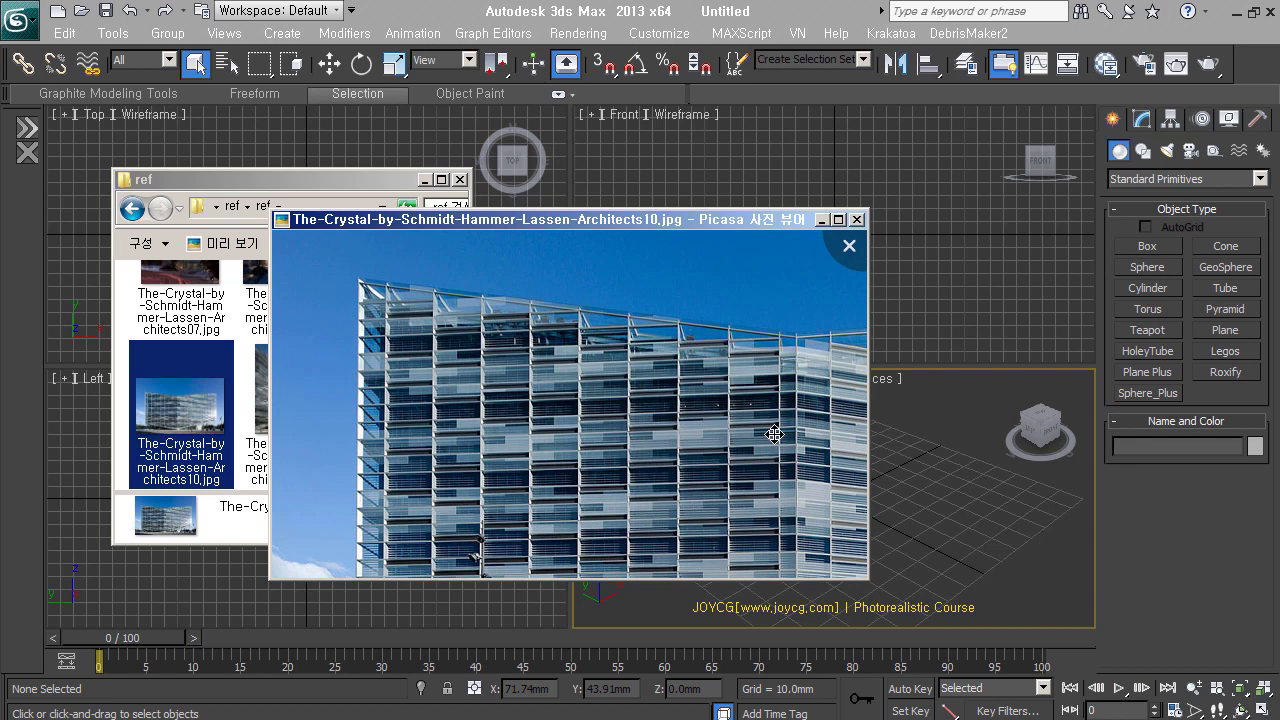
# Close the Picasa viewer, browse the ref folder, and return to the 3ds Max scene.
pyautogui.press('Escape')
pyautogui.click(409, 327)
pyautogui.click(222, 350)
pyautogui.scroll(-3, 232, 378)
pyautogui.moveTo(466, 438); pyautogui.dragTo(465, 453)
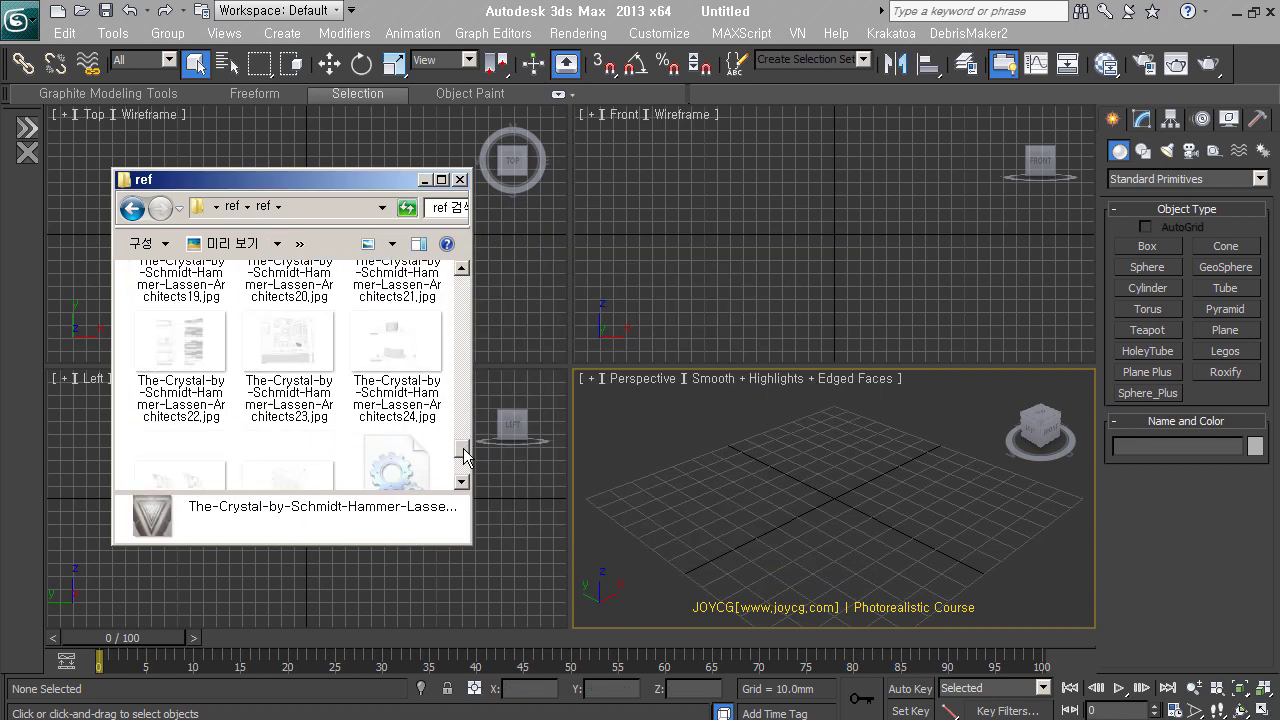
pyautogui.scroll(-2, 465, 453)
pyautogui.scroll(10, 200, 350)
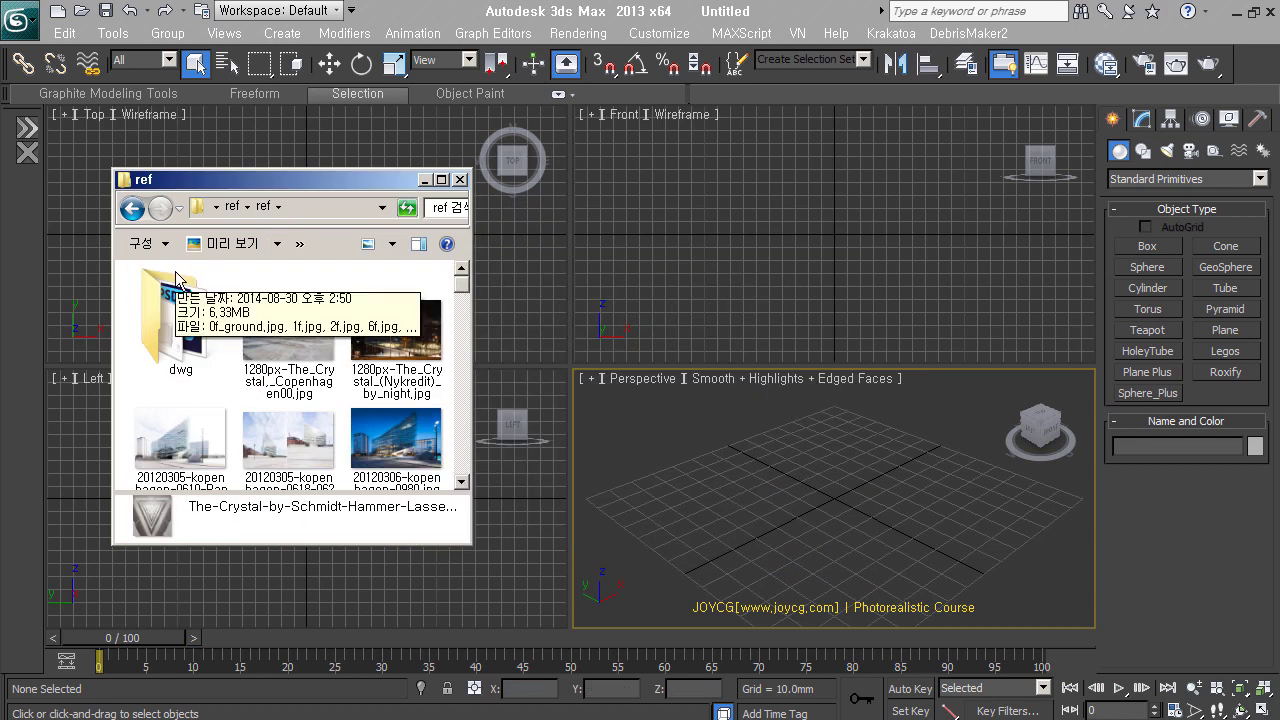
pyautogui.click(1172, 572)
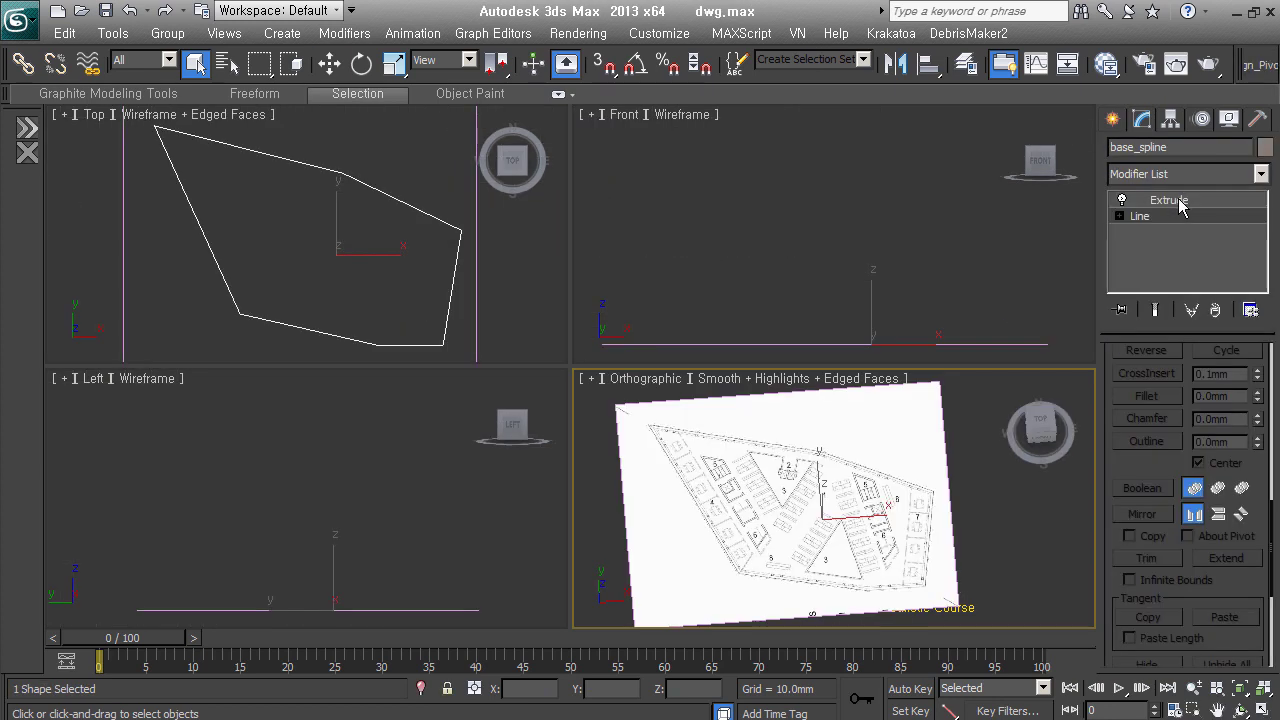
# Turn on Show End Result and select a corner vertex of the base_spline outline.
pyautogui.click(1155, 309)
pyautogui.press('1')
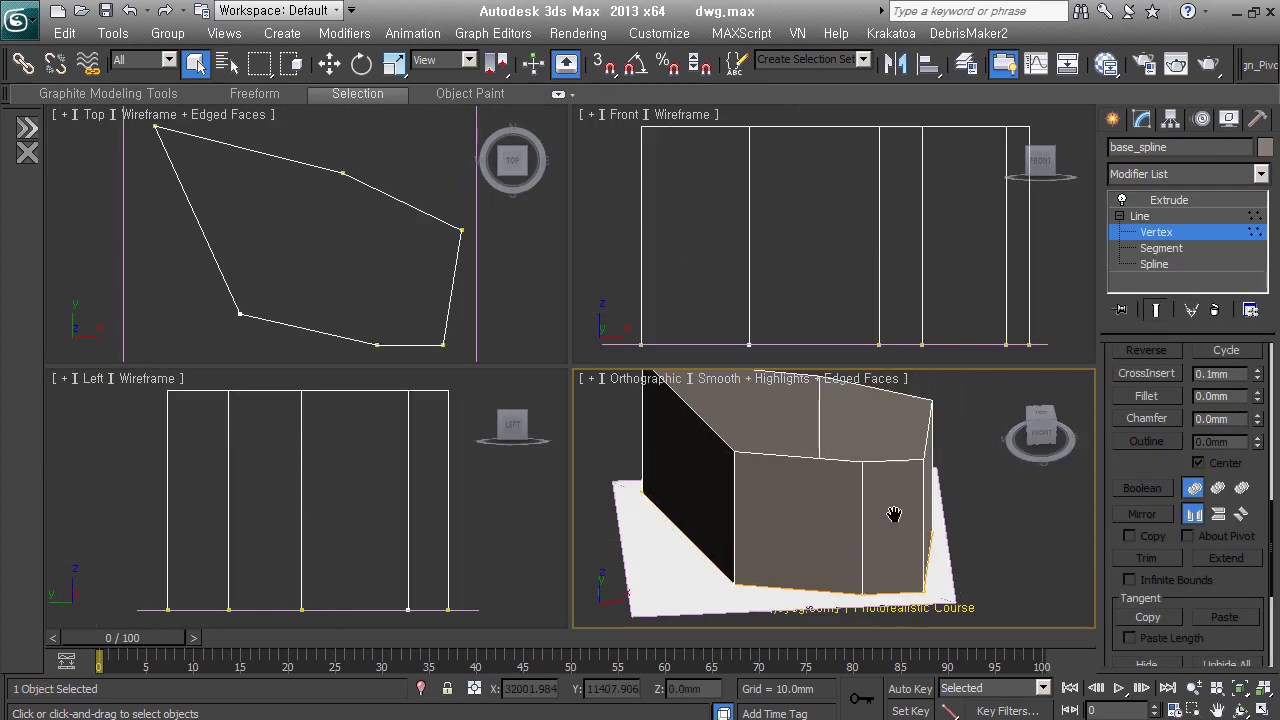
pyautogui.click(925, 596)
pyautogui.press('w')
# From the Extrude level, add an Edit Poly modifier to the base_spline mass.
pyautogui.click(1169, 200)
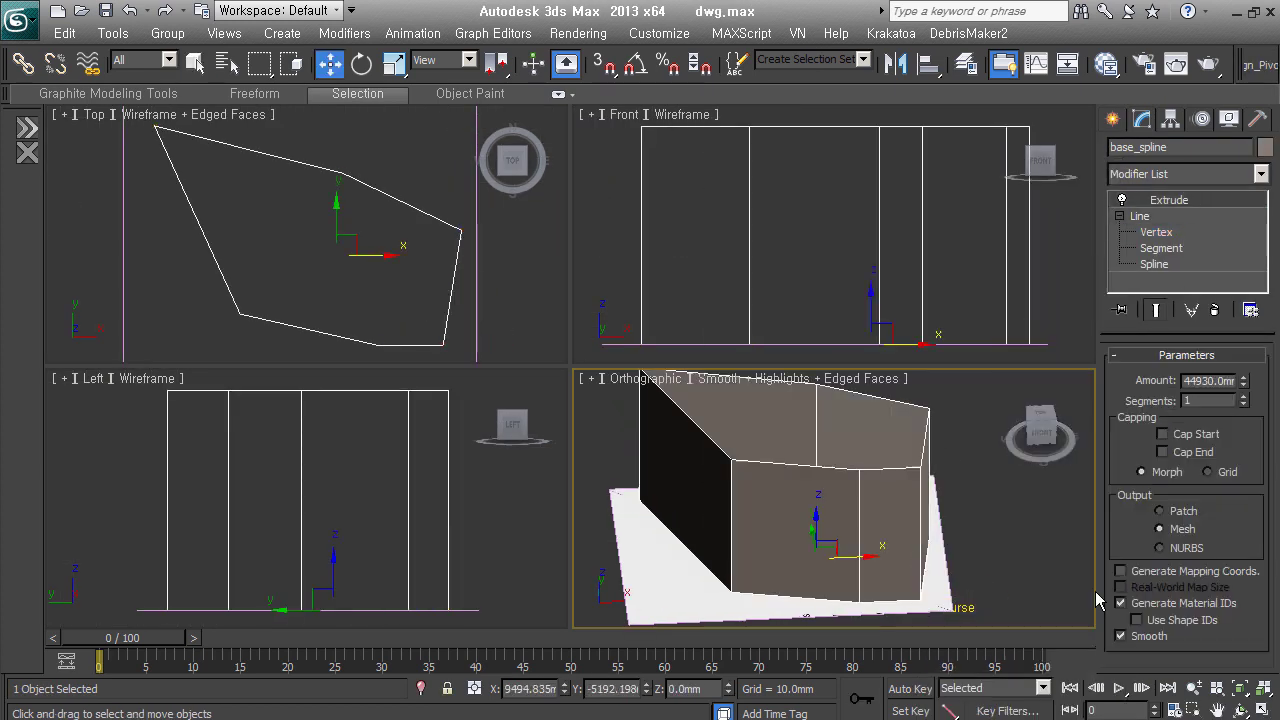
pyautogui.keyDown('alt'); pyautogui.moveTo(1098, 600); pyautogui.dragTo(911, 530, button='middle'); pyautogui.keyUp('alt')
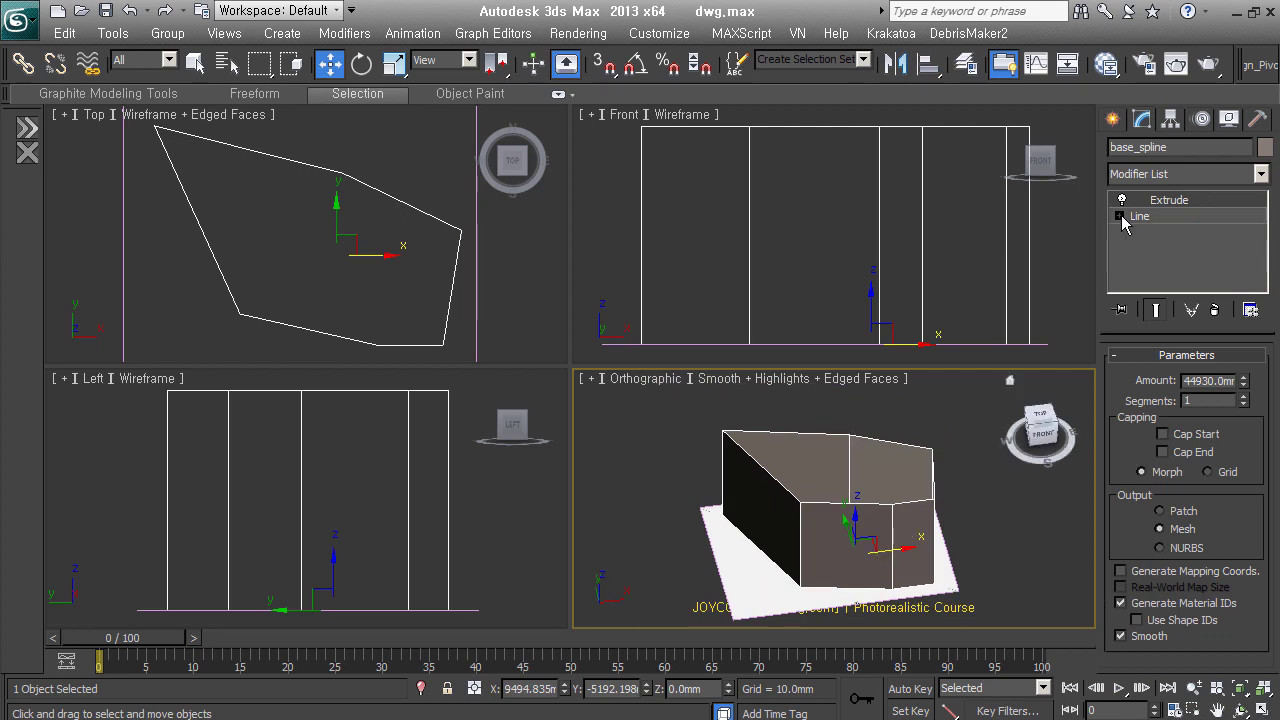
pyautogui.click(1188, 174)
pyautogui.click(1180, 690)
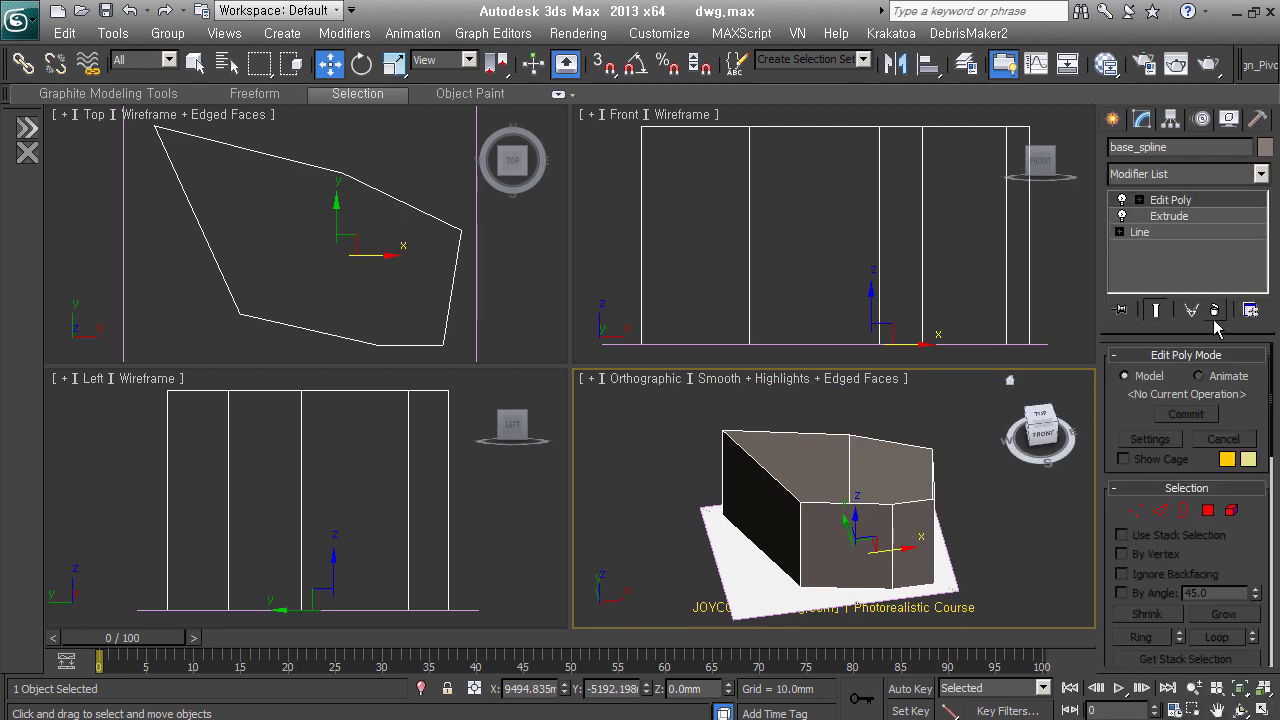
pyautogui.keyDown('alt'); pyautogui.moveTo(920, 558); pyautogui.dragTo(1097, 334, button='middle'); pyautogui.keyUp('alt')
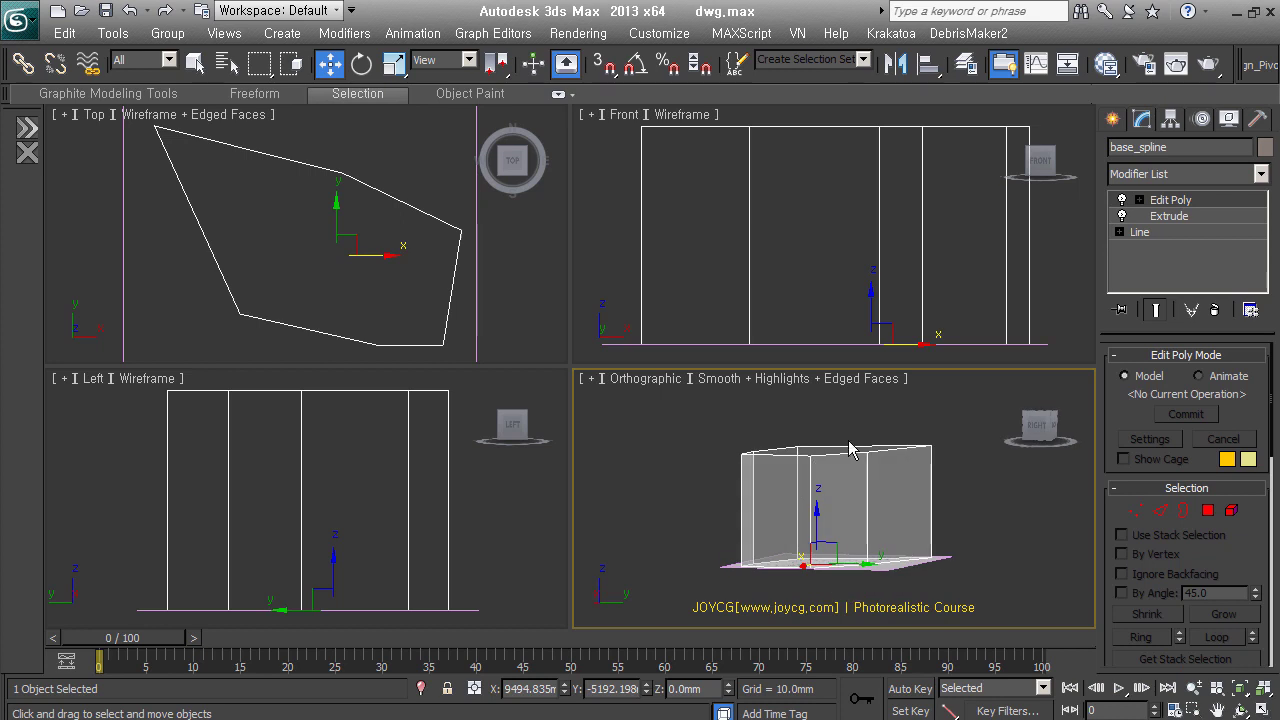
# In the dwg folder, select back.jpg and widen the Explorer window.
pyautogui.hotkey('alt', 'Tab')
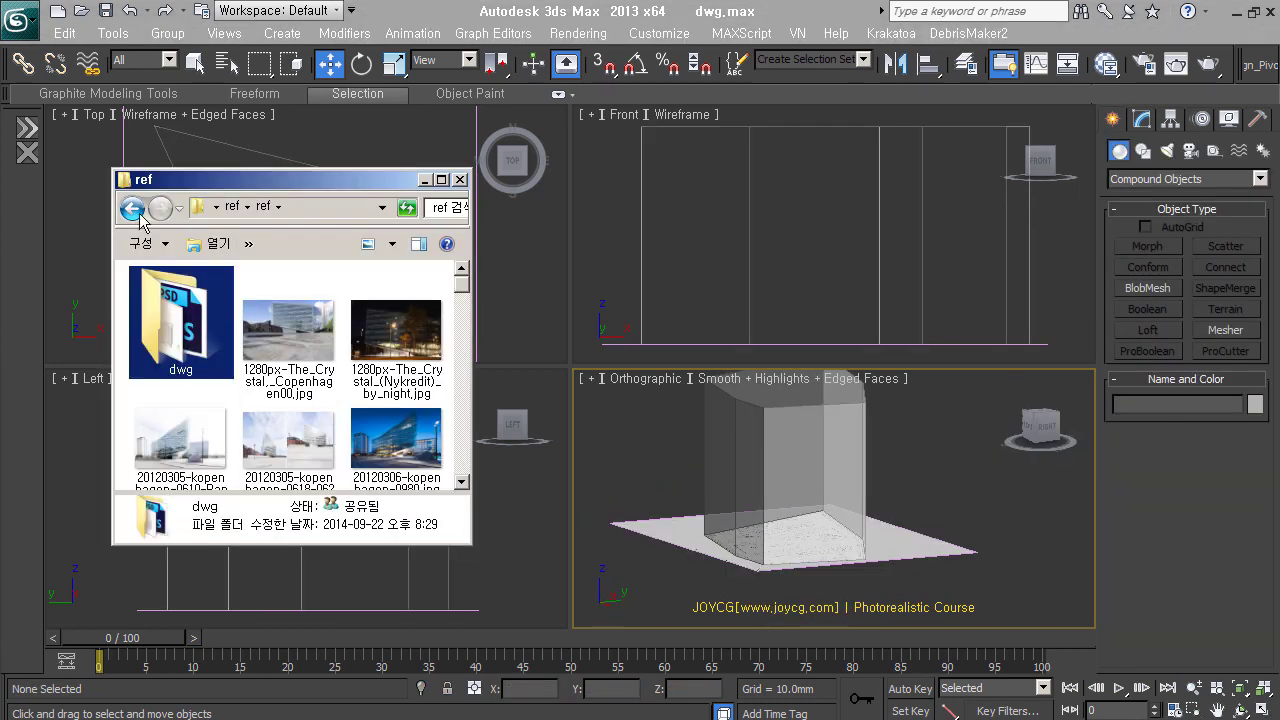
pyautogui.click(200, 300)
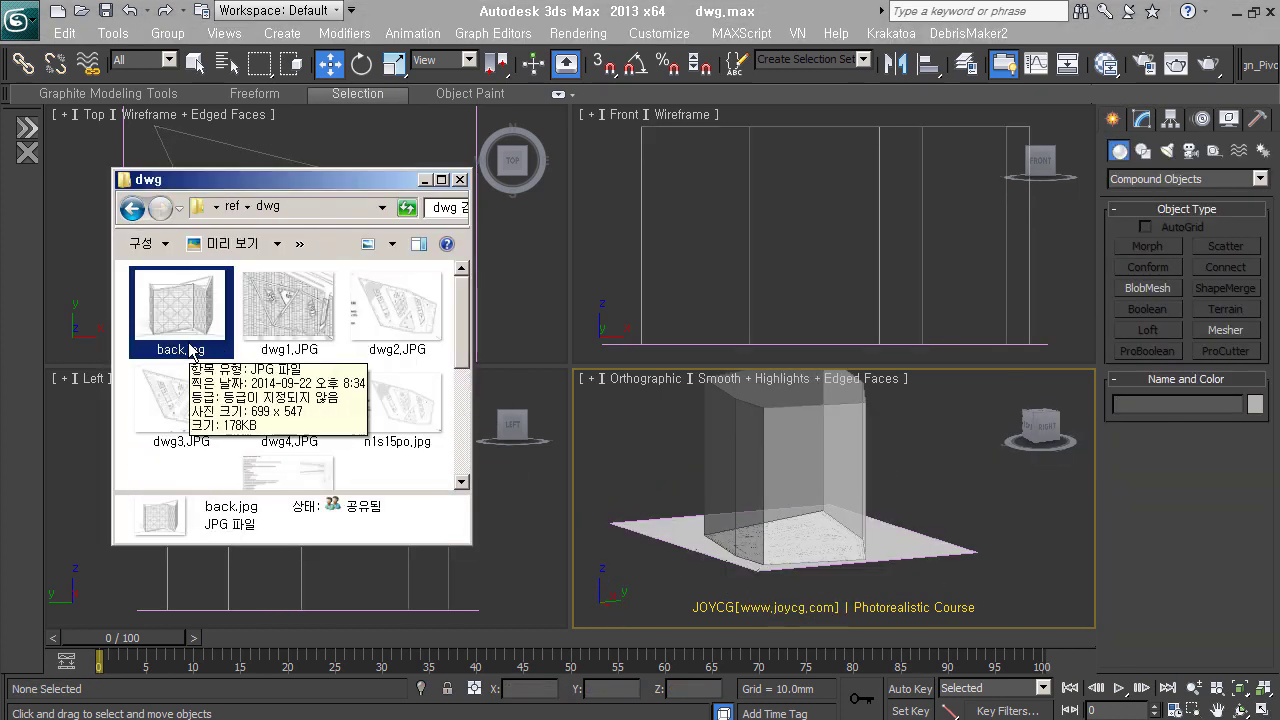
pyautogui.moveTo(470, 544); pyautogui.dragTo(940, 514)
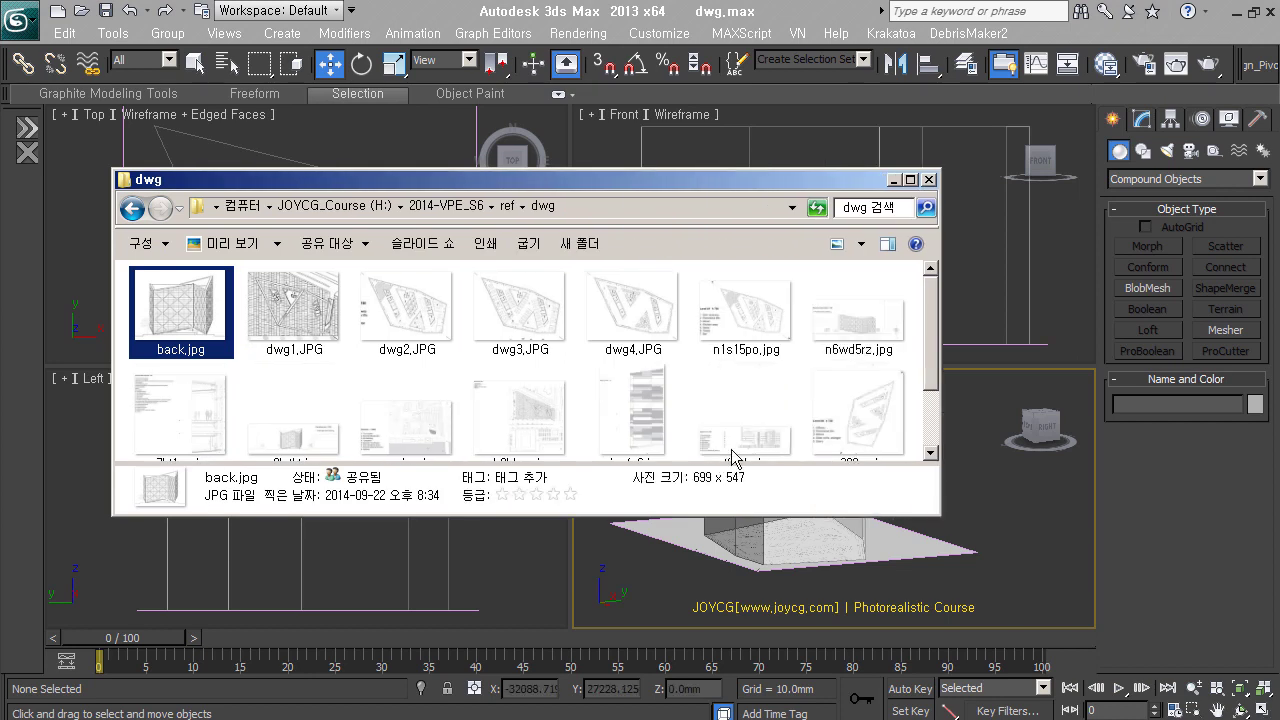
# Select base_spline in 3ds Max and set the Create panel to Standard Primitives.
pyautogui.click(893, 180)
pyautogui.hotkey('alt', 'Tab')
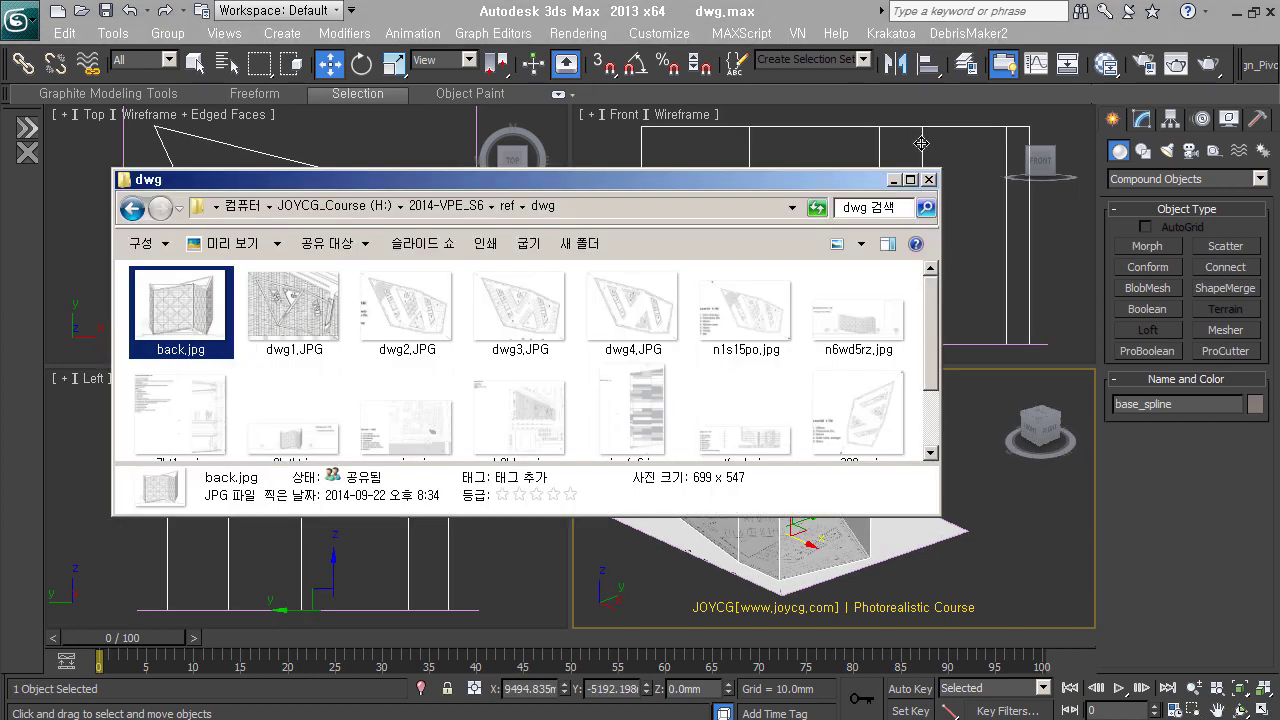
pyautogui.click(921, 143)
pyautogui.click(1184, 178)
pyautogui.click(1150, 194)
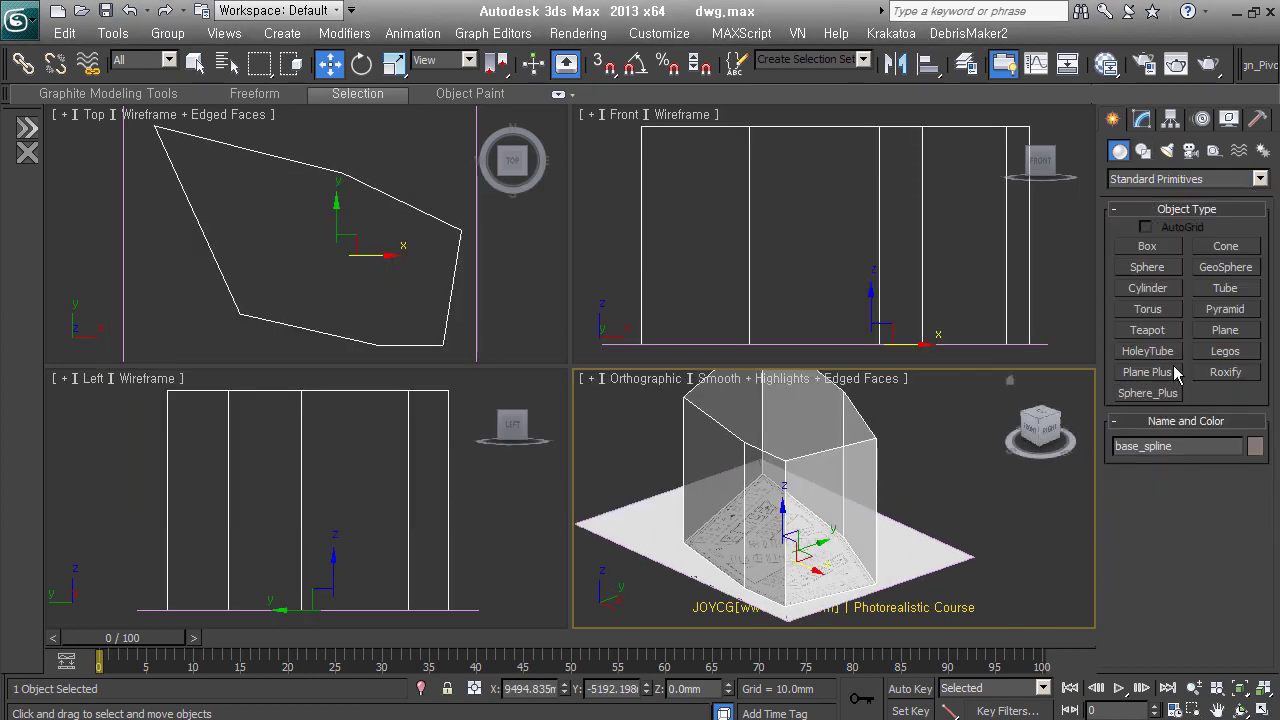
# Draw a Plane beside the mass and set Width 69900 and Length 54700.
pyautogui.click(1225, 330)
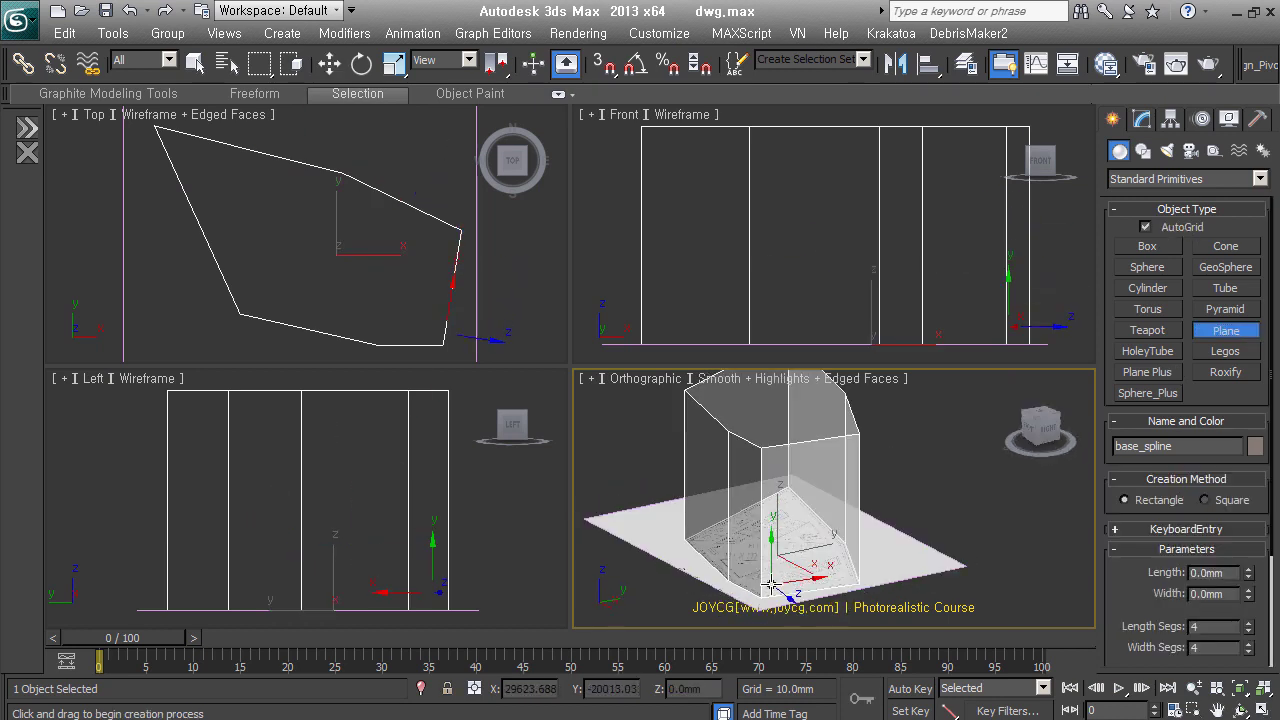
pyautogui.moveTo(771, 583); pyautogui.dragTo(1040, 390)
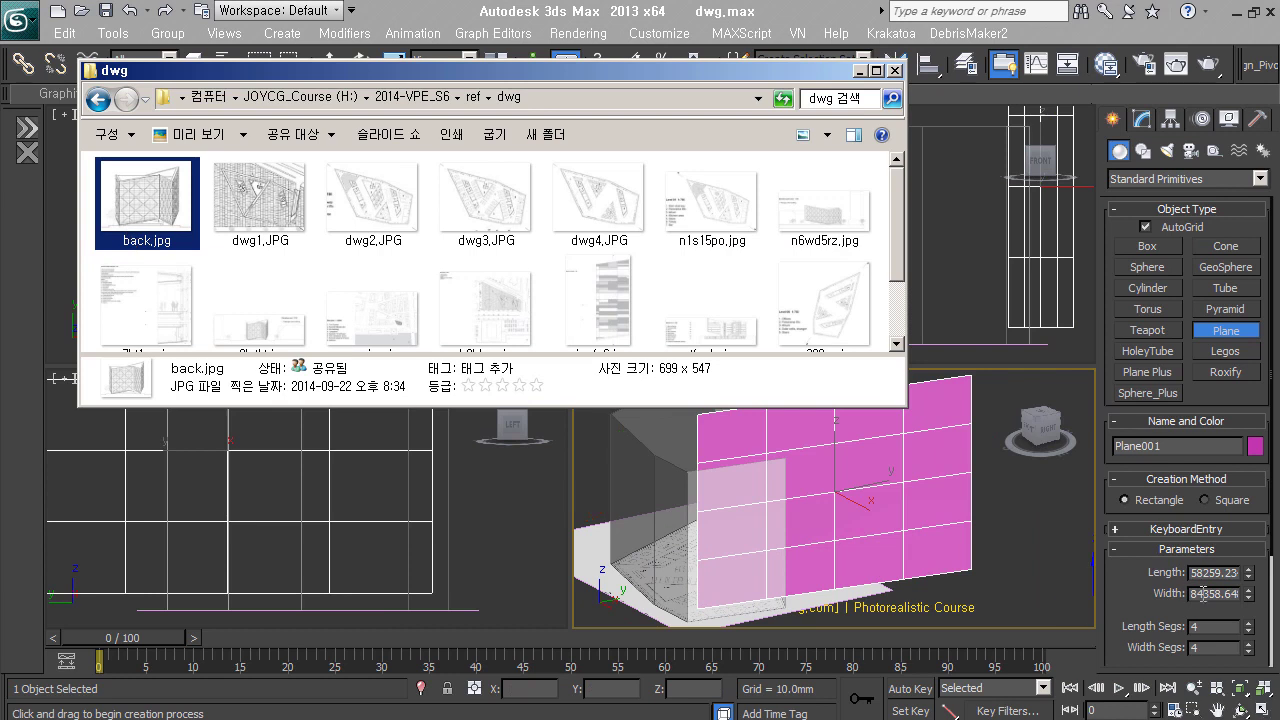
pyautogui.doubleClick(1193, 593)
pyautogui.write('69900')
pyautogui.press('Return')
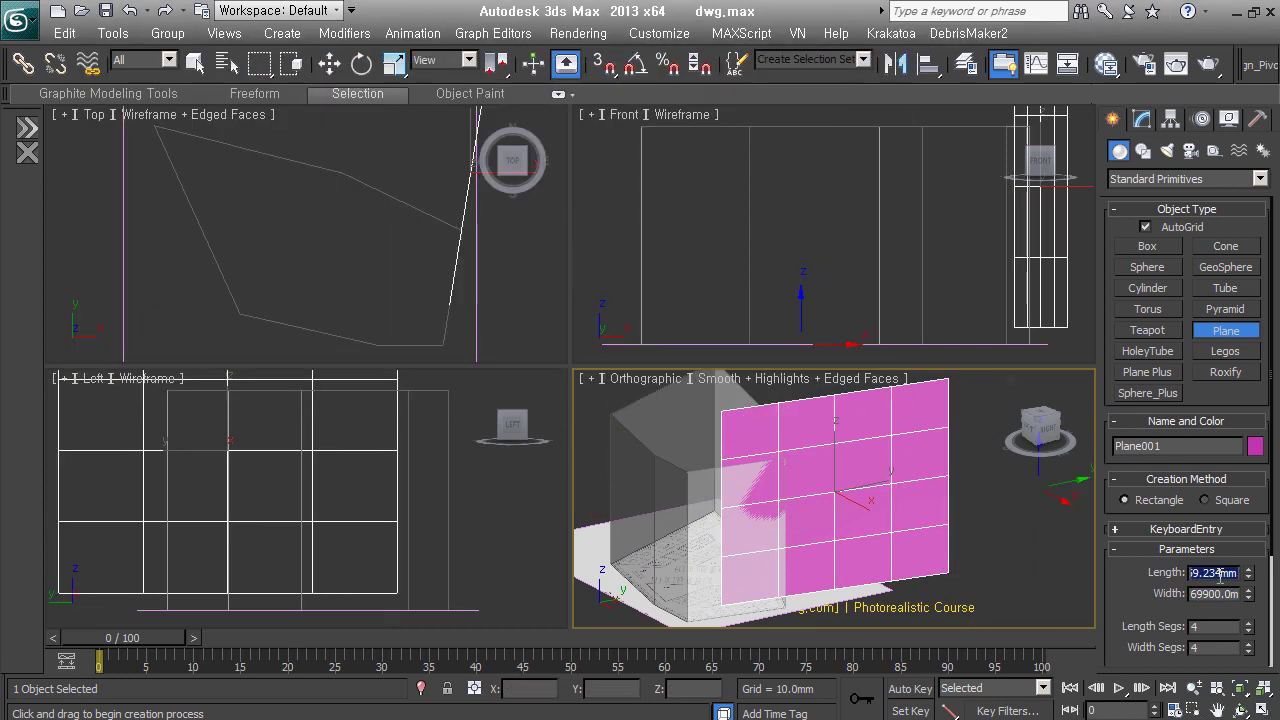
pyautogui.doubleClick(1213, 572)
pyautogui.write('54700')
pyautogui.press('Return')
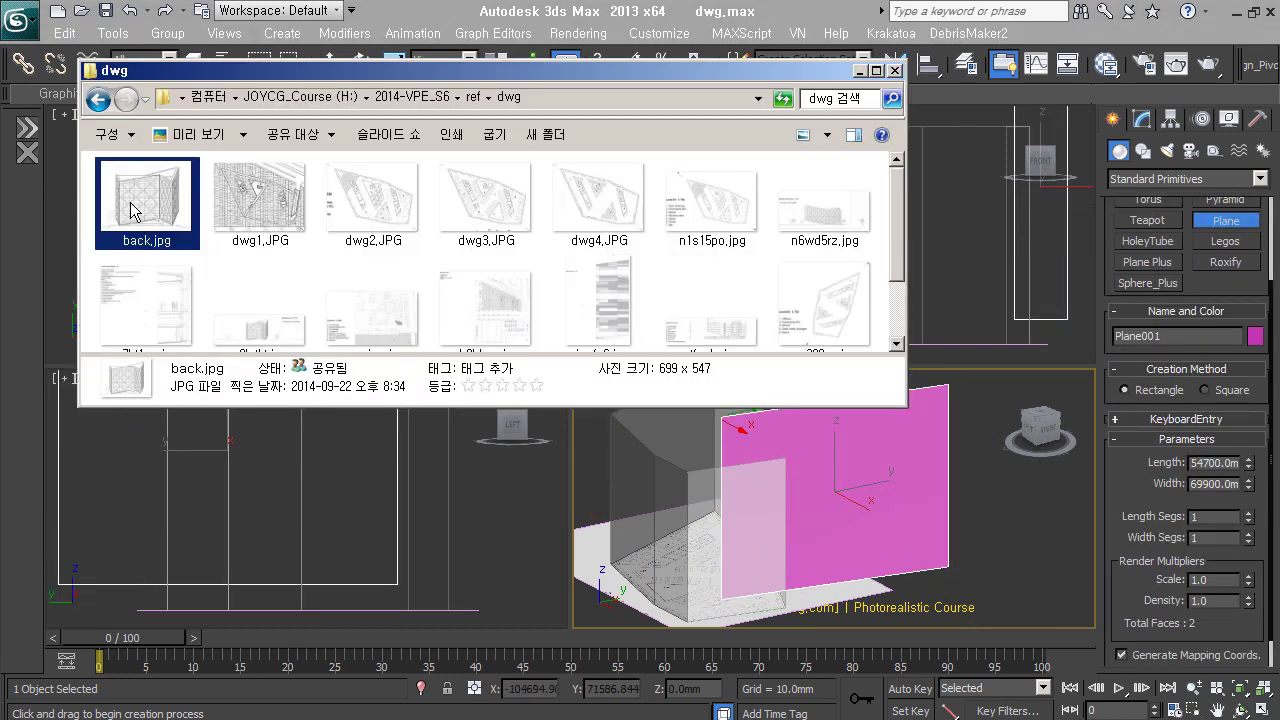
# Apply back.jpg to the plane, reduce it to 1 segment, and move it against the mass.
pyautogui.moveTo(137, 205); pyautogui.dragTo(860, 480)
pyautogui.click(383, 283)
pyautogui.press('w')
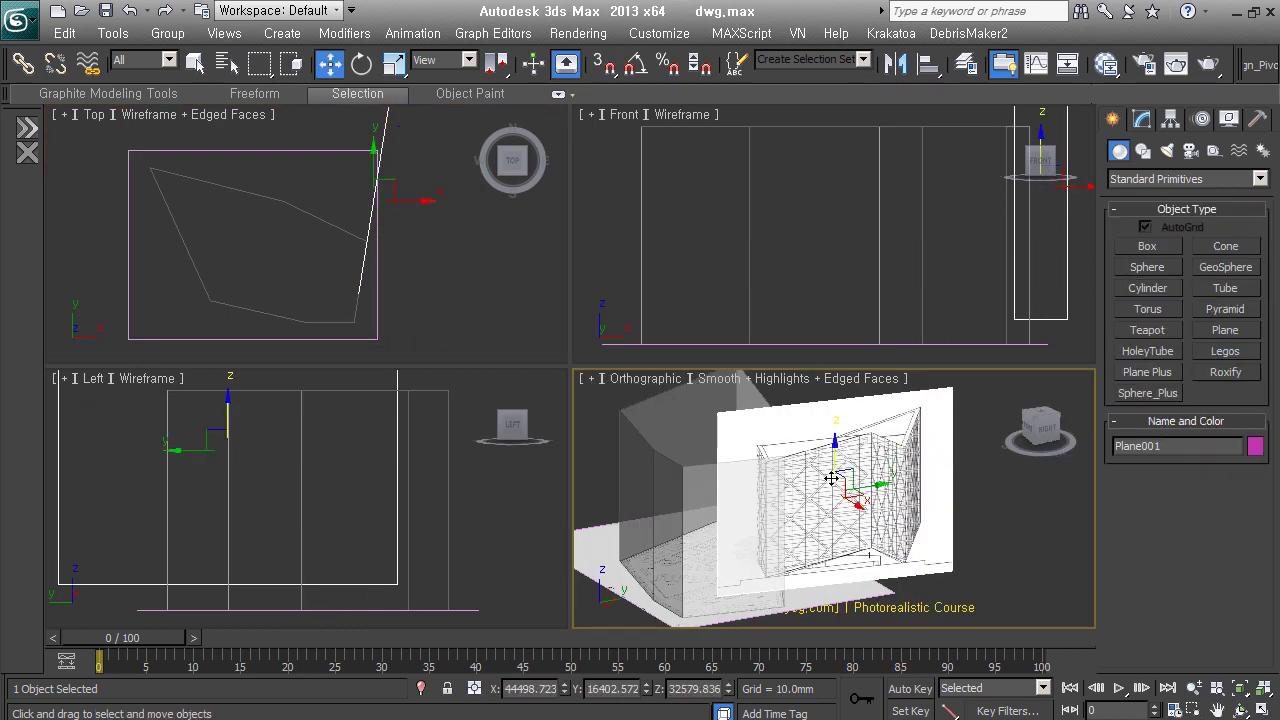
pyautogui.moveTo(768, 430)
pyautogui.mouseDown()
pyautogui.moveTo(770, 516)
pyautogui.moveTo(874, 594)
pyautogui.mouseUp()
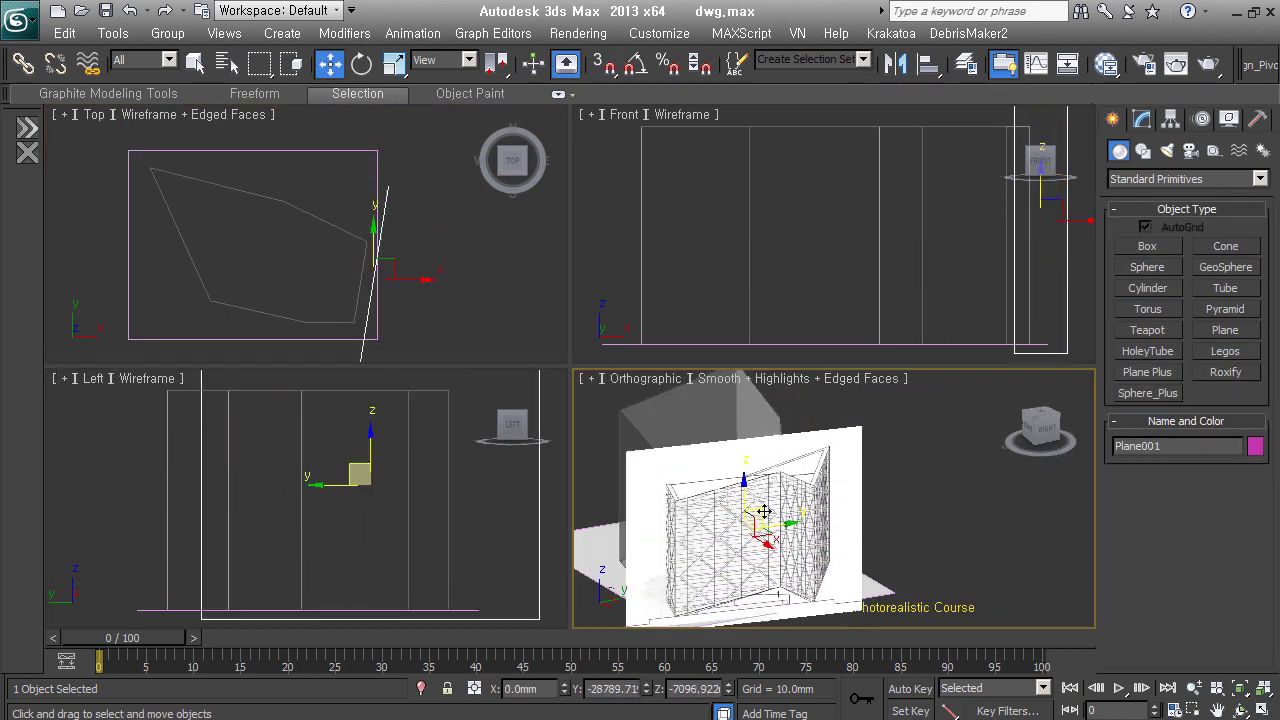
# Switch to Local reference coordinates and frame the plane and building corner.
pyautogui.click(441, 62)
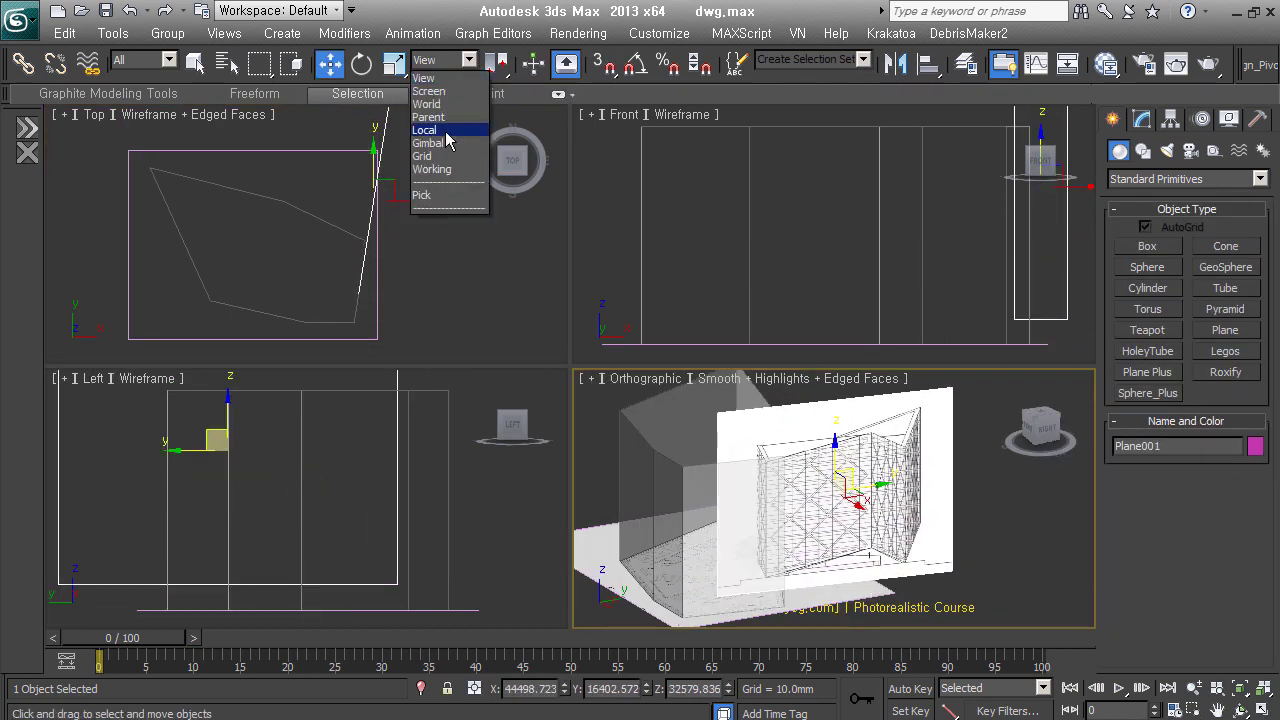
pyautogui.click(428, 129)
pyautogui.moveTo(570, 368); pyautogui.dragTo(414, 292)
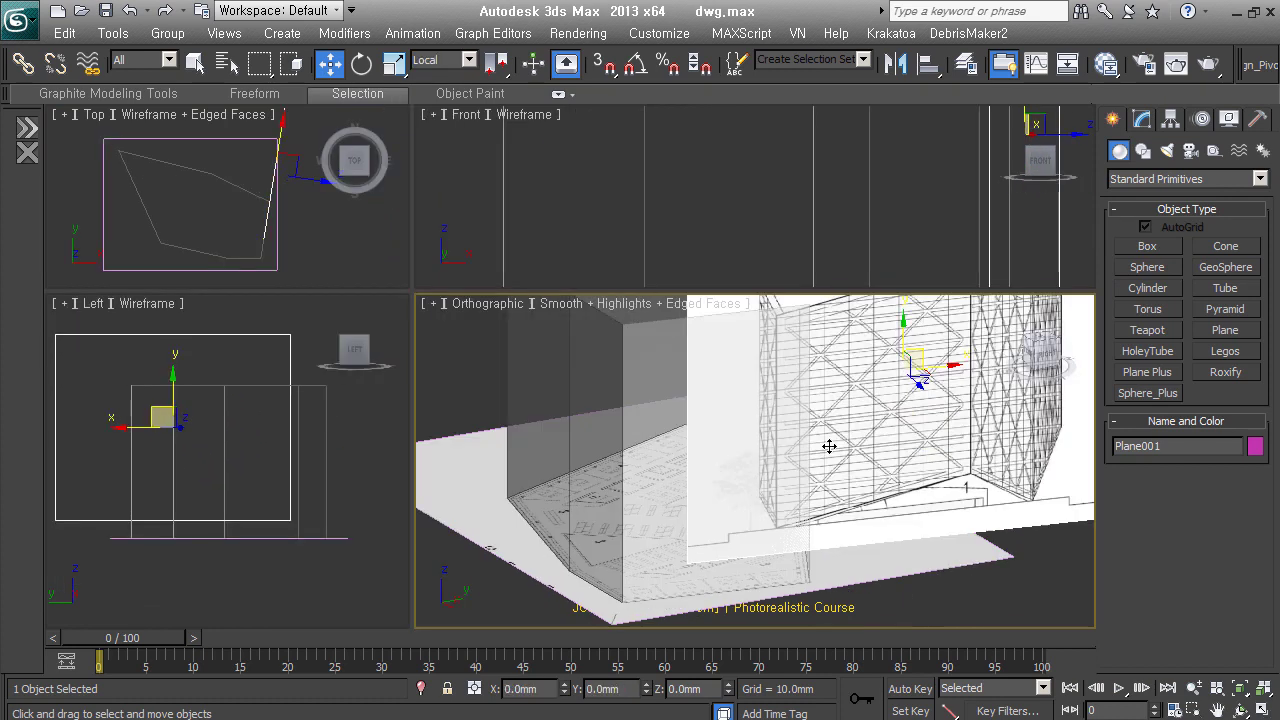
pyautogui.scroll(5, 717, 469)
pyautogui.scroll(3, 717, 469)
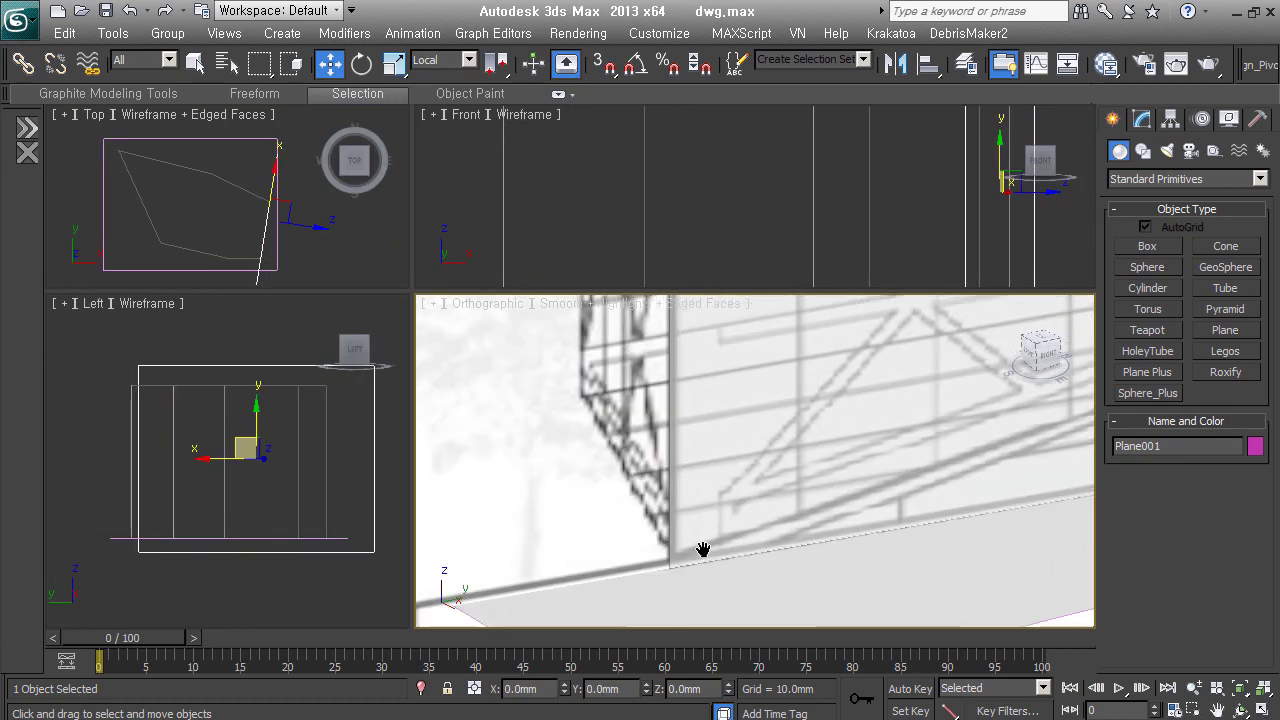
pyautogui.keyDown('alt'); pyautogui.moveTo(920, 303); pyautogui.dragTo(718, 500, button='middle'); pyautogui.keyUp('alt')
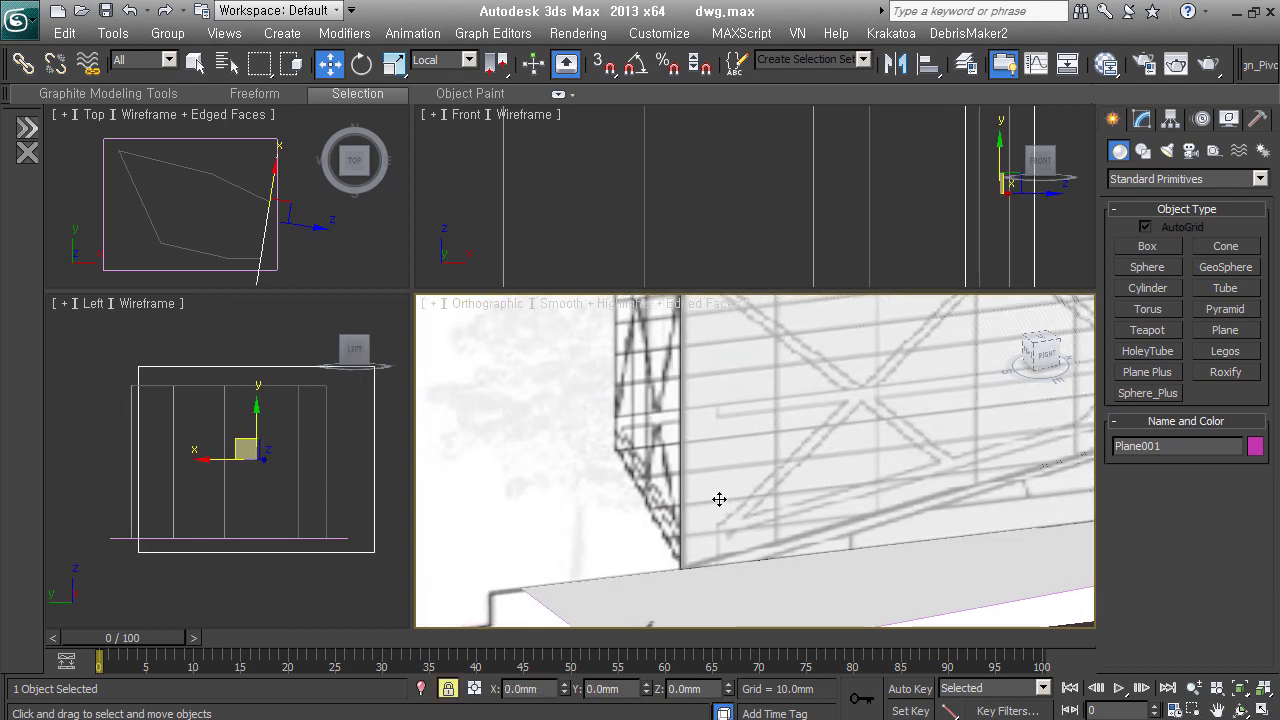
pyautogui.press('z')
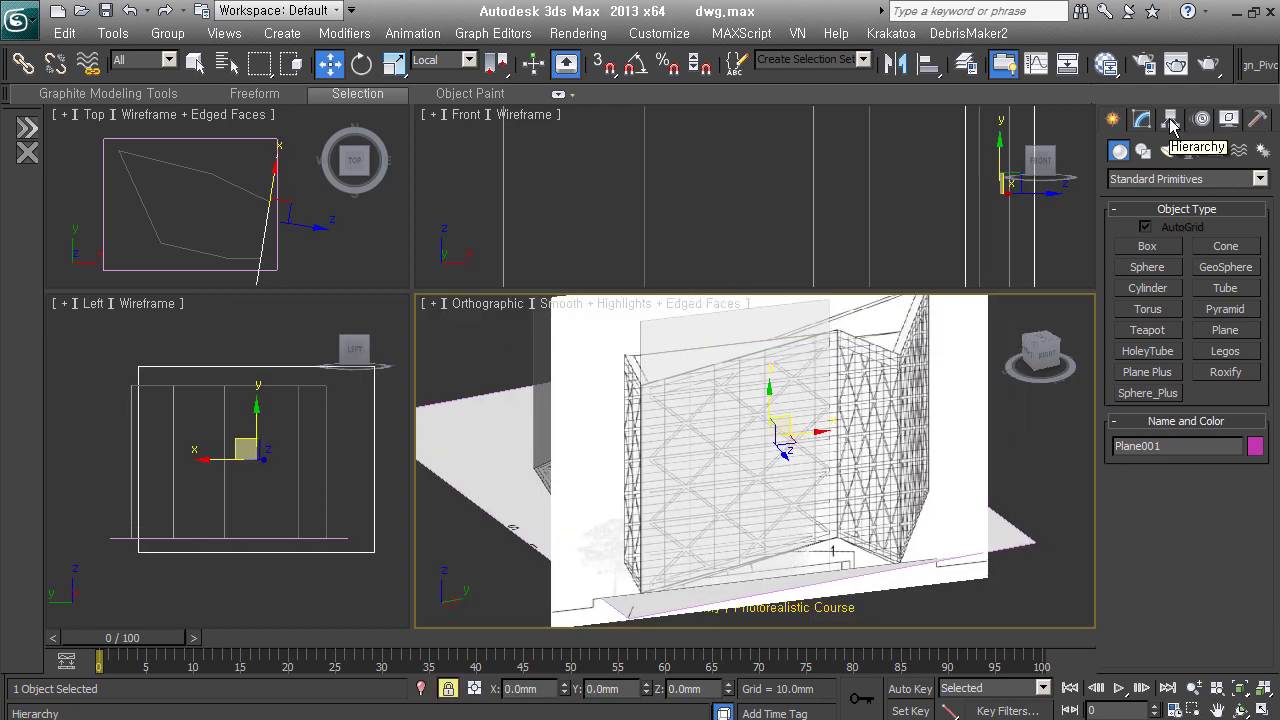
# With Affect Pivot Only and midpoint snap, move the plane's pivot to the outline edge midpoint.
pyautogui.click(1172, 122)
pyautogui.click(1140, 248)
pyautogui.rightClick(604, 63)
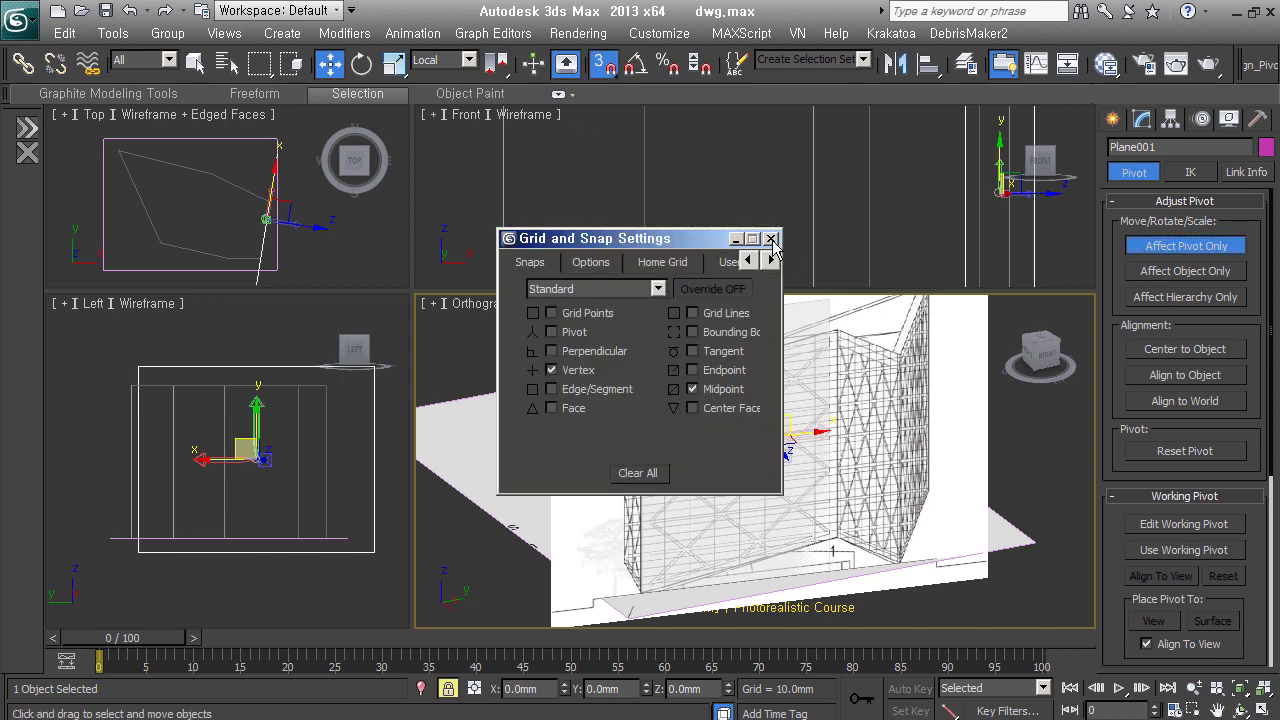
pyautogui.click(771, 239)
pyautogui.moveTo(814, 600); pyautogui.dragTo(605, 580)
# Scale the plane to about 96% to fit the building, then restore View coordinates.
pyautogui.rightClick(668, 402)
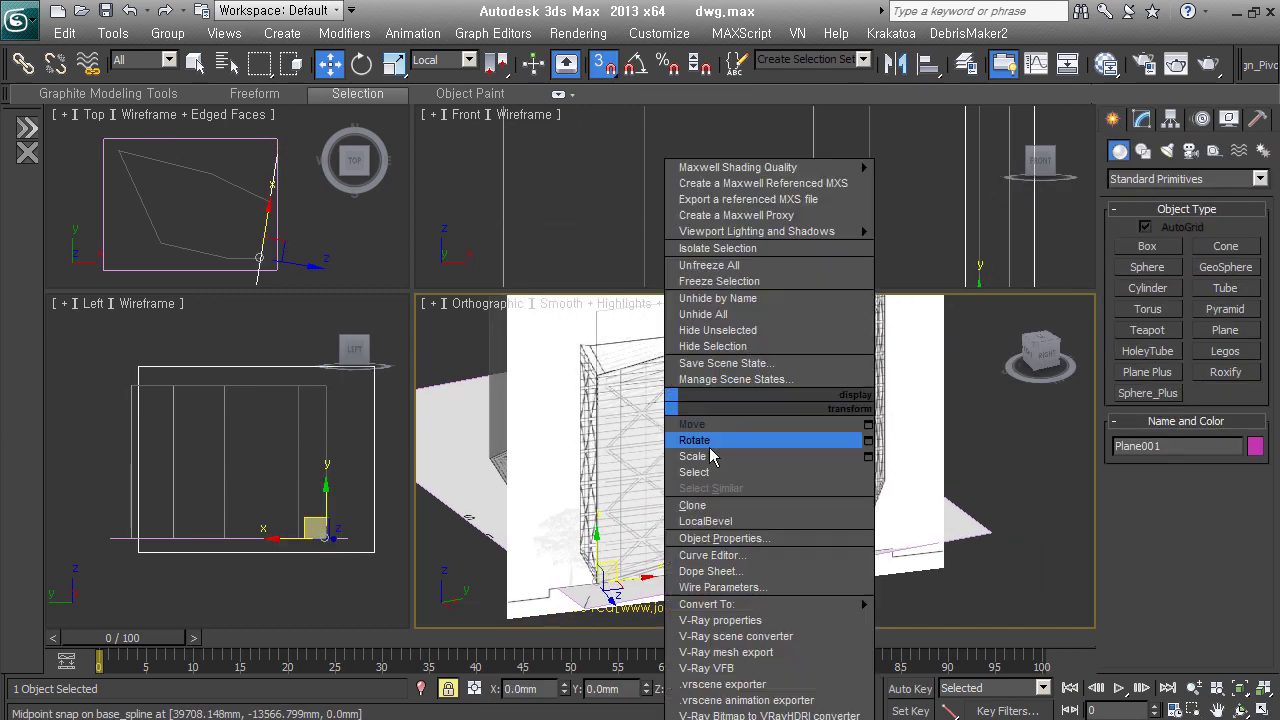
pyautogui.click(712, 456)
pyautogui.scroll(3, 712, 456)
pyautogui.keyDown('alt'); pyautogui.moveTo(712, 456); pyautogui.dragTo(724, 411, button='middle'); pyautogui.keyUp('alt')
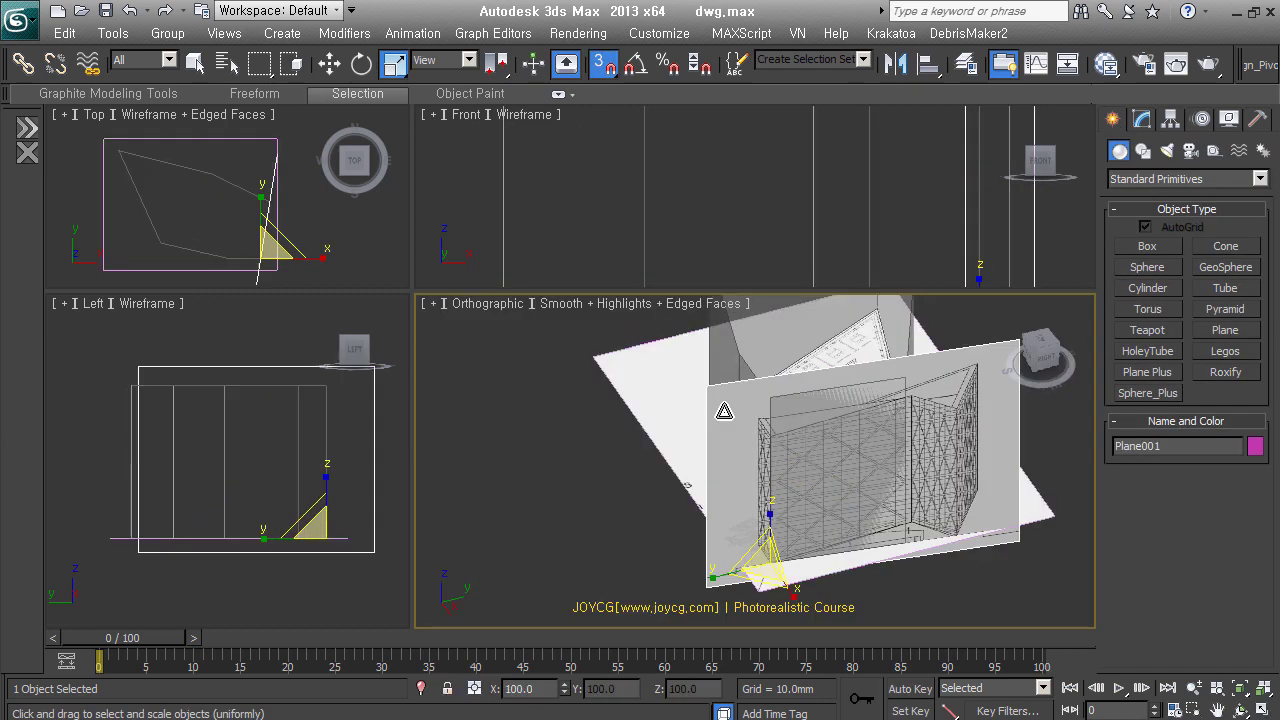
pyautogui.scroll(3, 724, 411)
pyautogui.scroll(3, 793, 410)
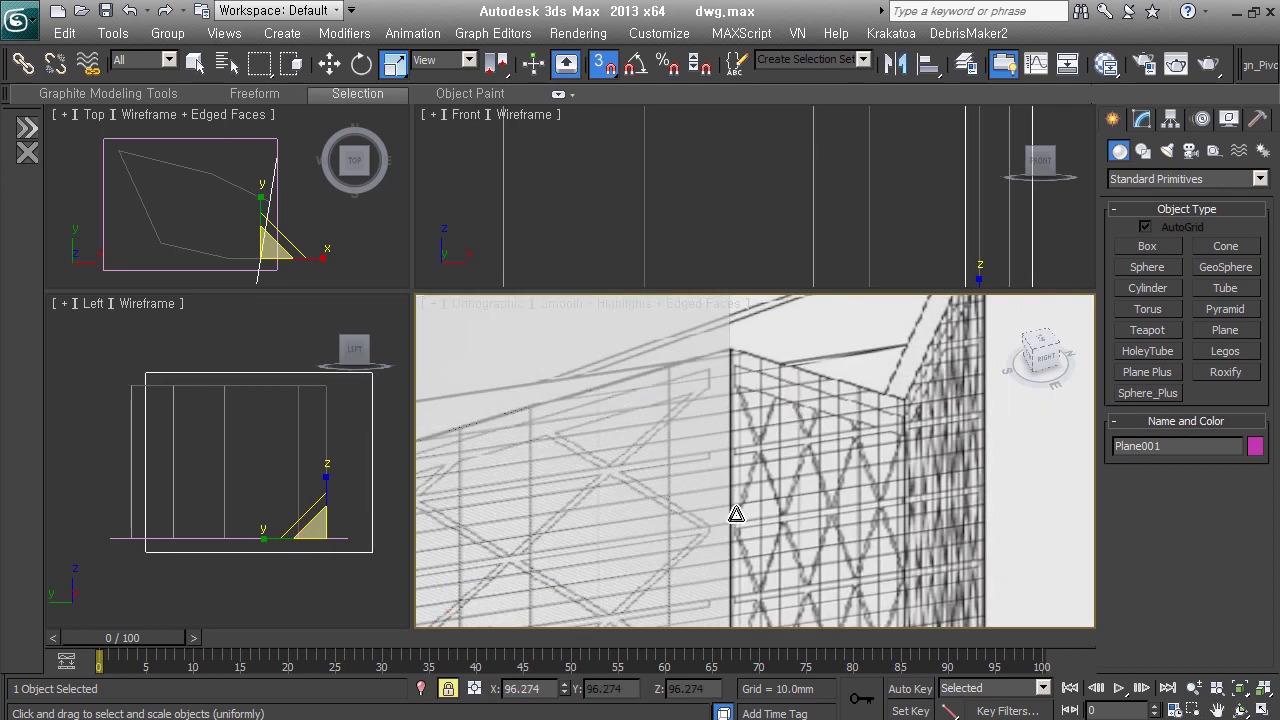
pyautogui.press('w')
pyautogui.click(469, 60)
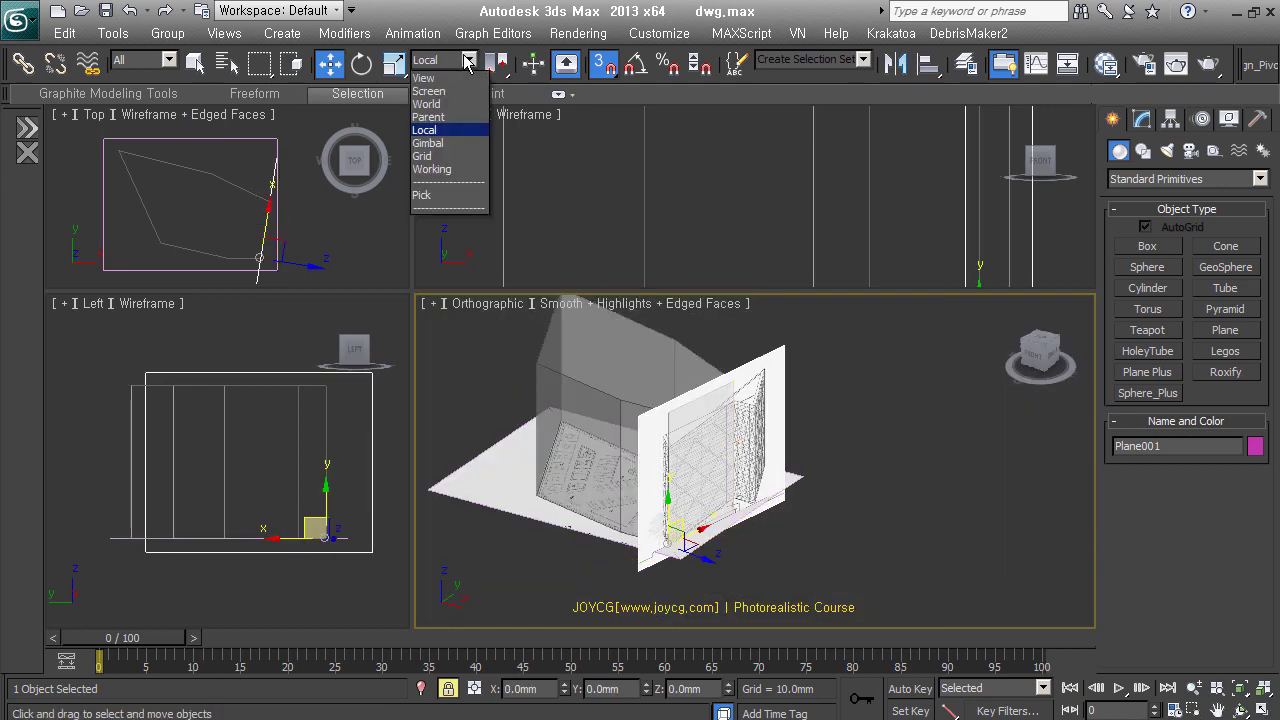
pyautogui.click(440, 70)
# View the building from the right and select the base mass's Edit Poly.
pyautogui.keyDown('alt'); pyautogui.moveTo(736, 455); pyautogui.dragTo(564, 468, button='middle'); pyautogui.keyUp('alt')
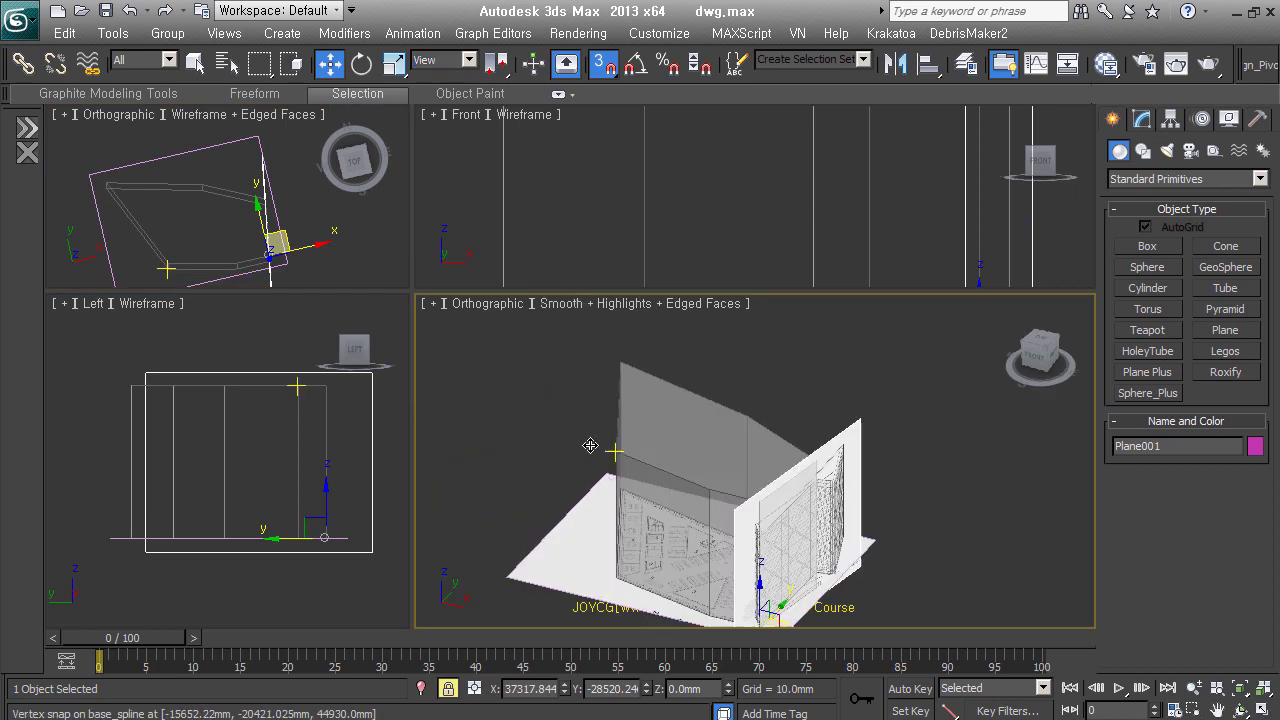
pyautogui.click(807, 420)
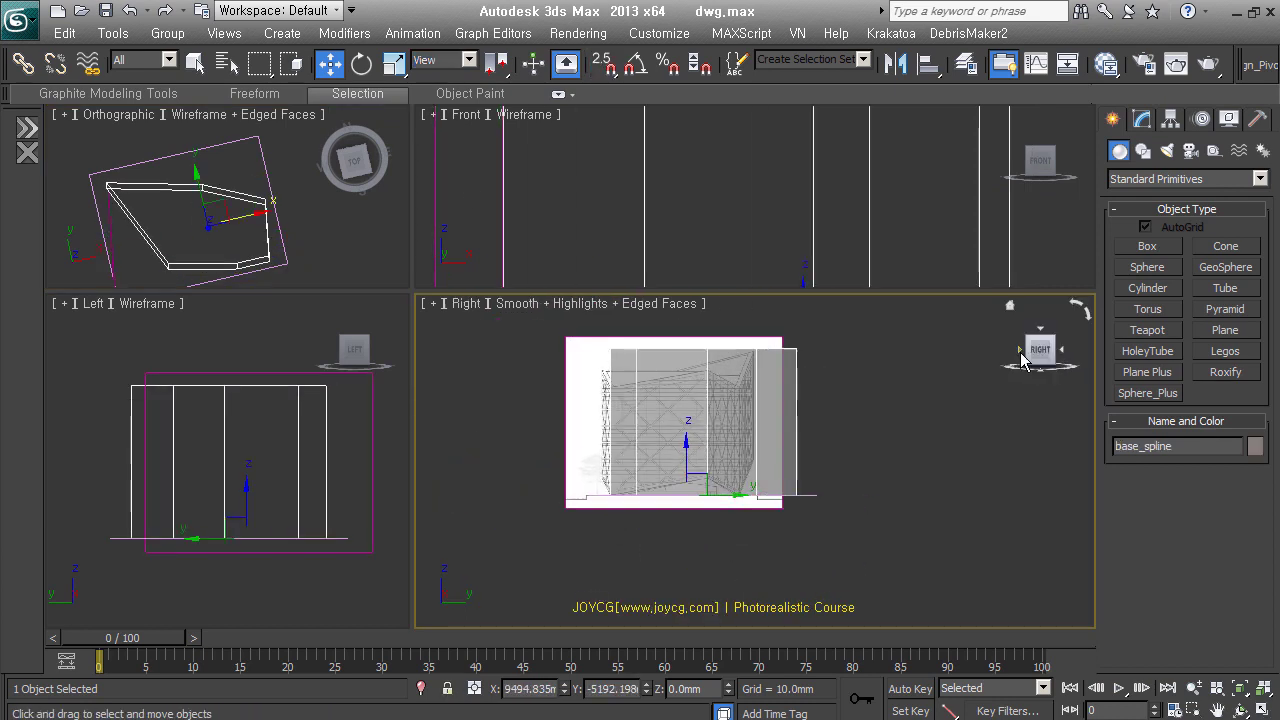
pyautogui.click(1141, 119)
pyautogui.click(1180, 202)
pyautogui.scroll(-3, 617, 507)
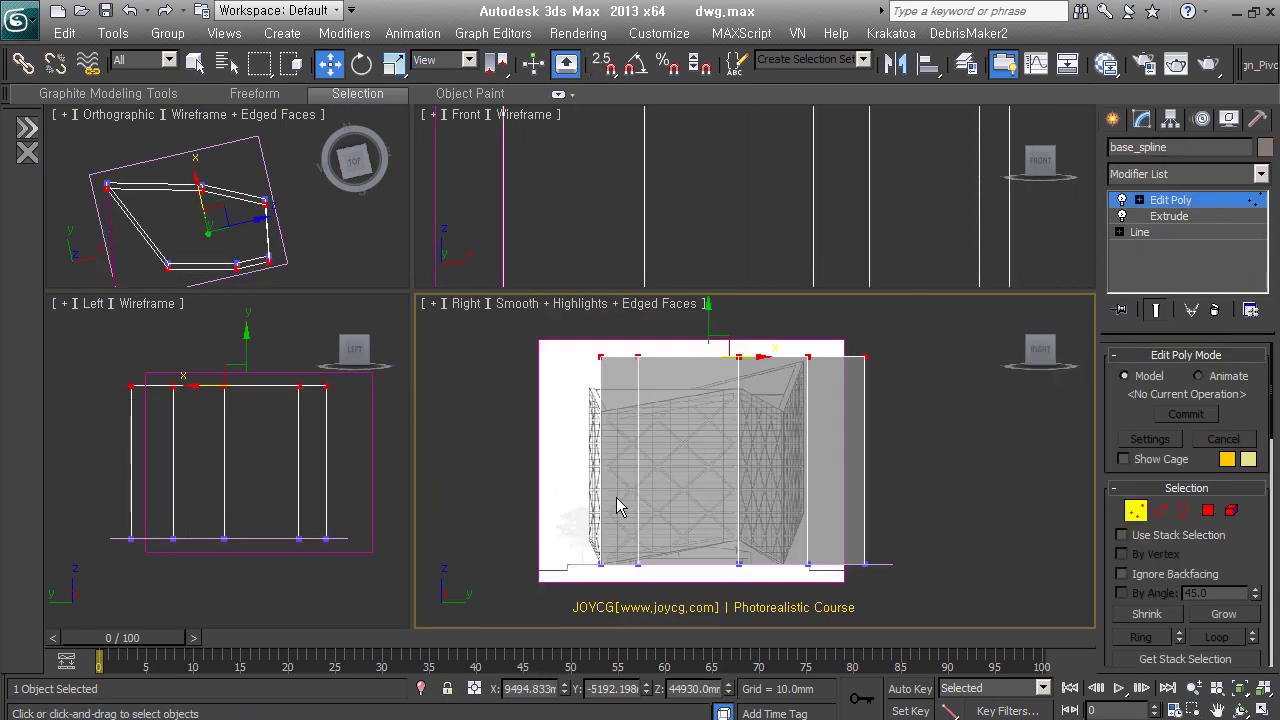
pyautogui.scroll(3, 600, 530)
# Select the mass's top edges and raise them to the reference's sloped roof line.
pyautogui.press('2')
pyautogui.scroll(-2, 751, 463)
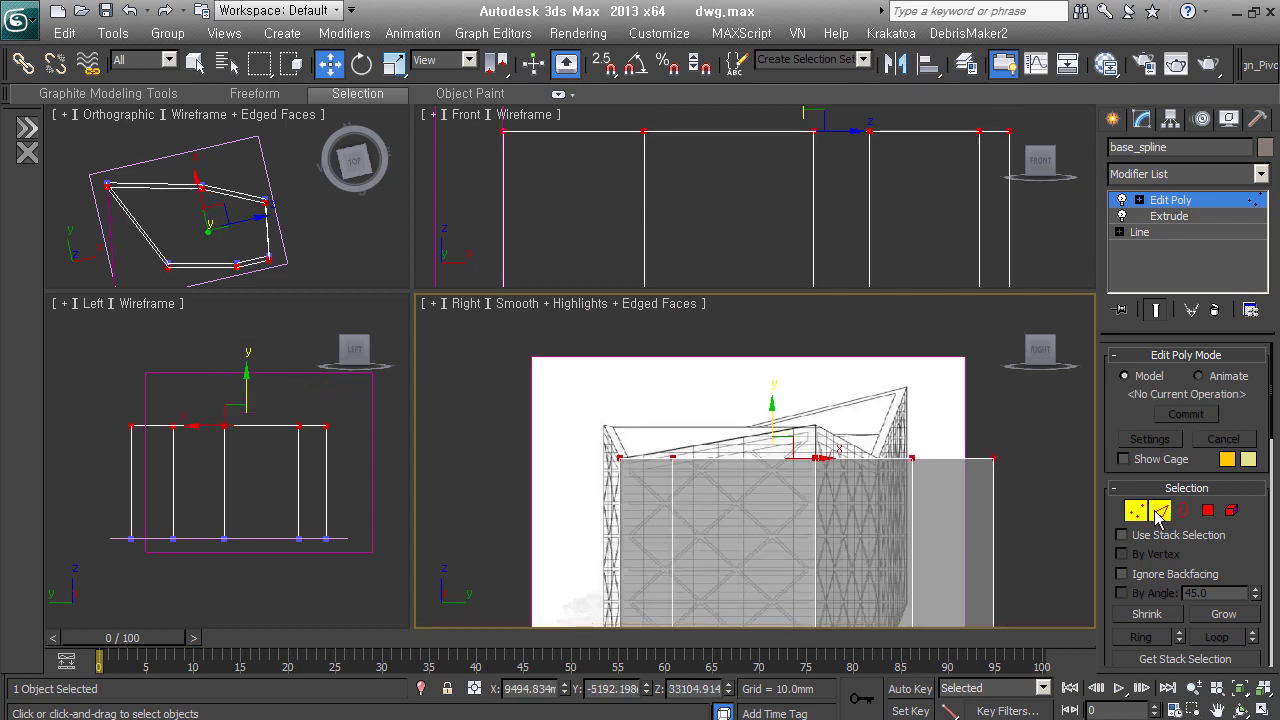
pyautogui.keyDown('alt'); pyautogui.moveTo(621, 441); pyautogui.dragTo(738, 517, button='middle'); pyautogui.keyUp('alt')
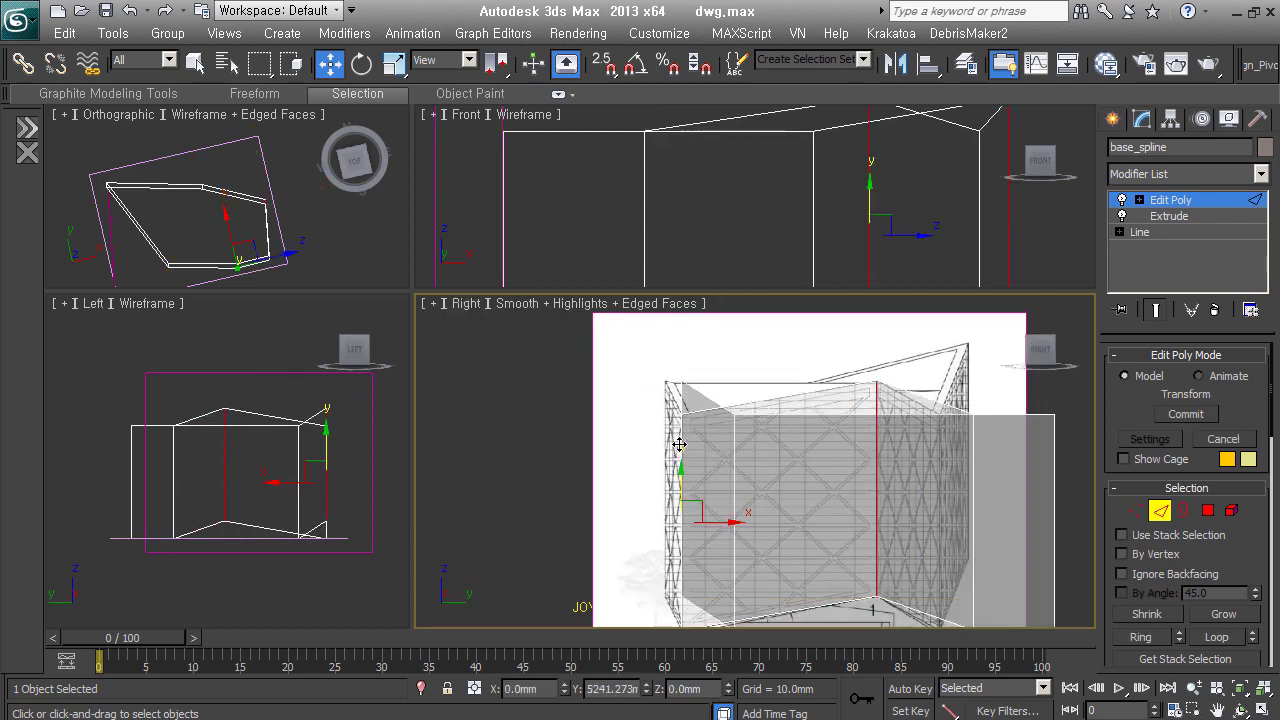
pyautogui.moveTo(677, 437); pyautogui.dragTo(910, 440, button='middle')
pyautogui.moveTo(1030, 518)
pyautogui.keyDown('alt'); pyautogui.mouseDown(button='middle')
pyautogui.moveTo(1030, 362)
pyautogui.moveTo(961, 446)
pyautogui.mouseUp(button='middle'); pyautogui.keyUp('alt')
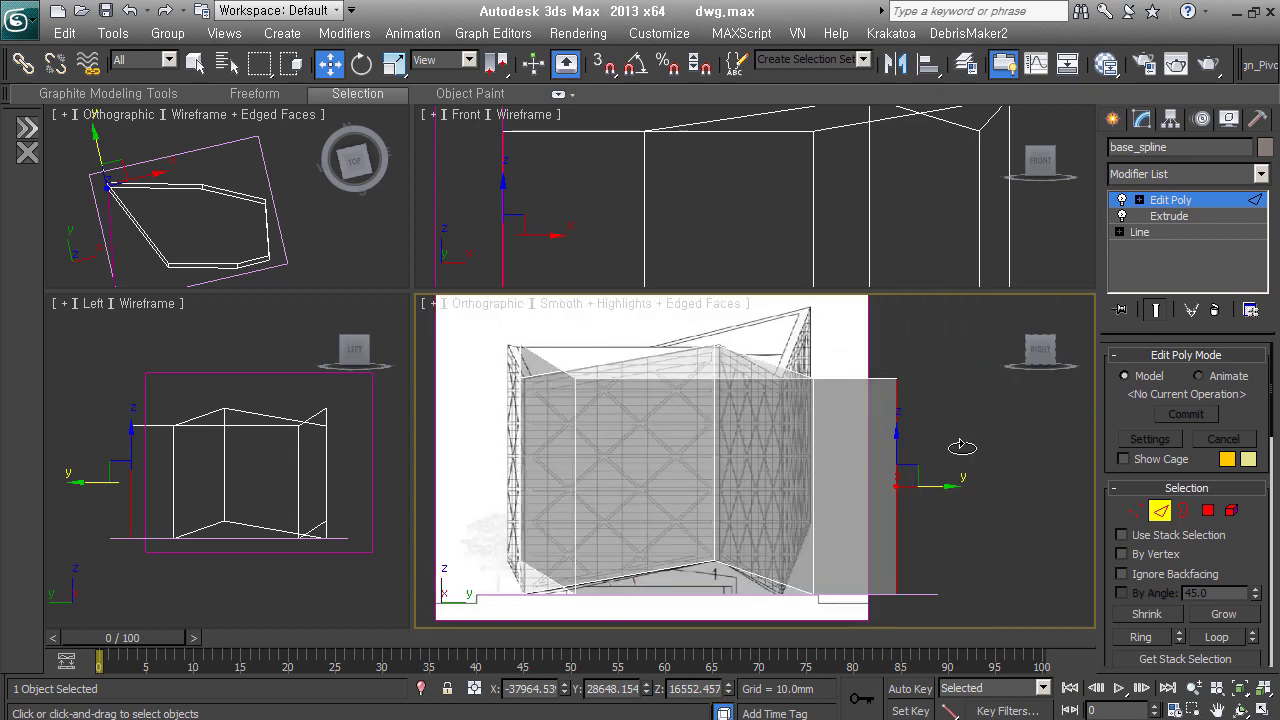
pyautogui.hotkey('shift', 'z')
pyautogui.hotkey('shift', 'z')
# Reselect the reference plane and open the Layer Manager with the dwg layer picked.
pyautogui.click(699, 517)
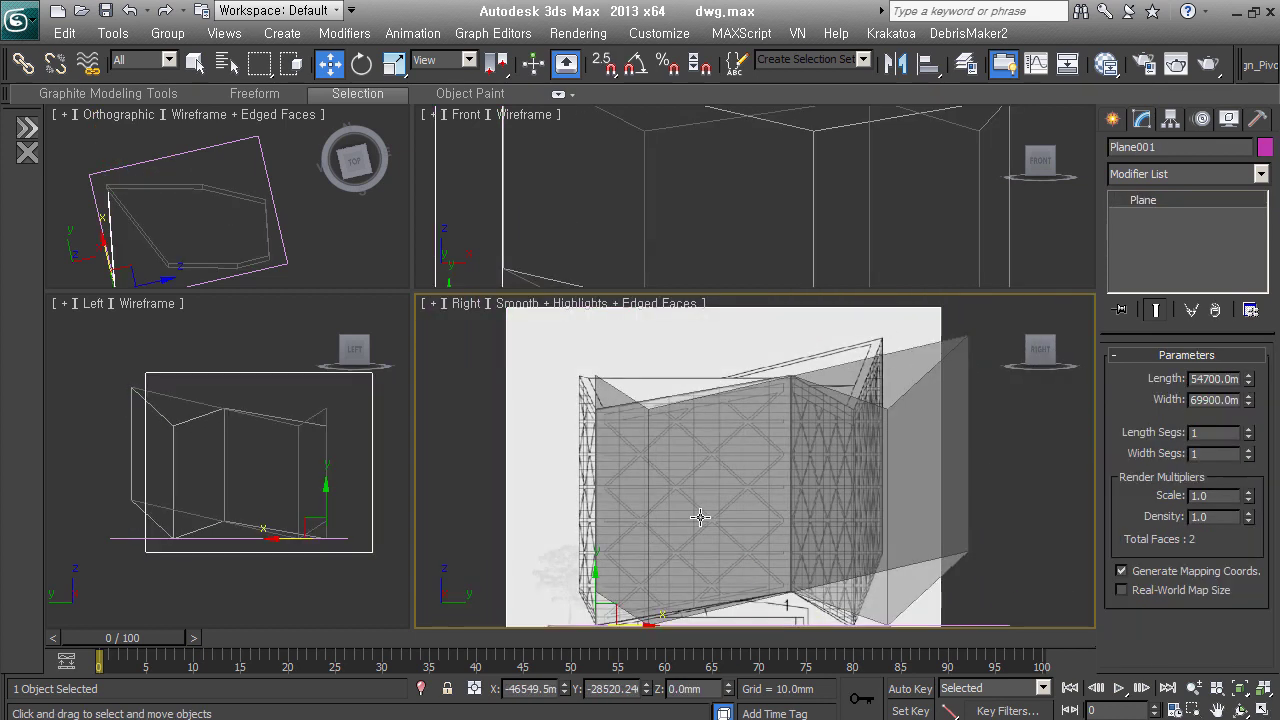
pyautogui.scroll(2, 699, 517)
pyautogui.click(760, 480)
pyautogui.scroll(-3, 811, 447)
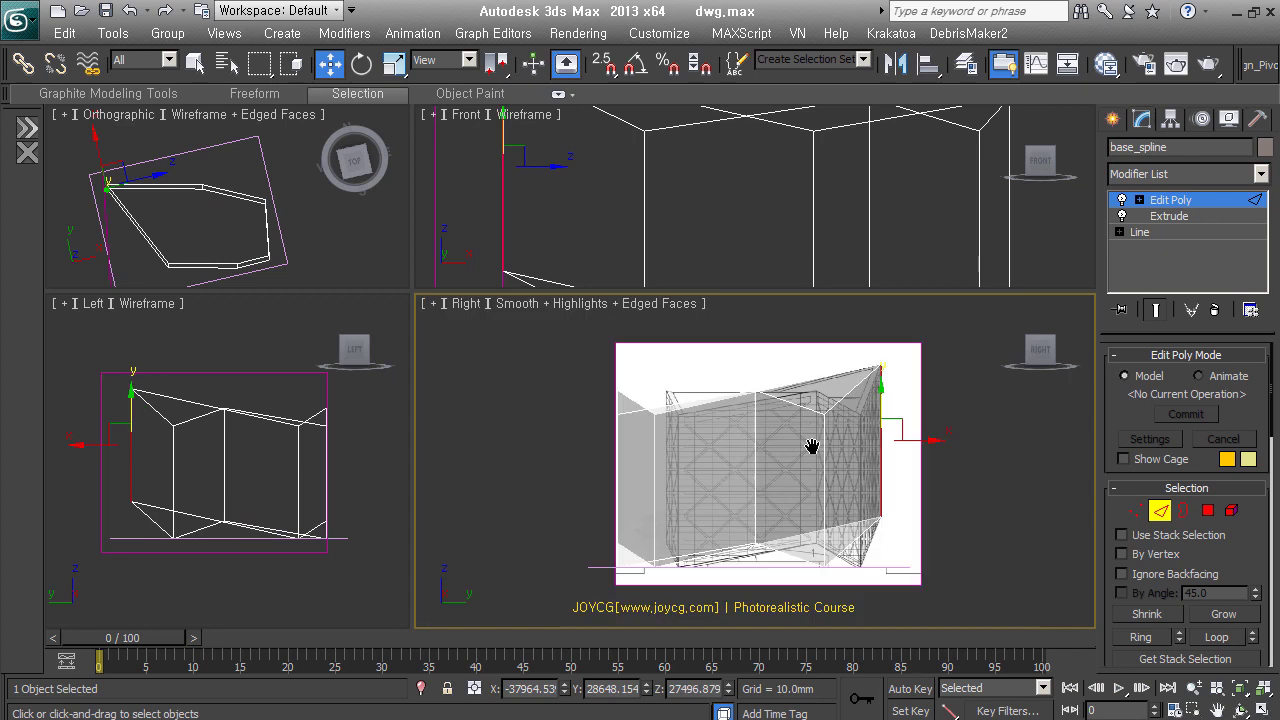
pyautogui.keyDown('alt'); pyautogui.moveTo(811, 447); pyautogui.dragTo(600, 406, button='middle'); pyautogui.keyUp('alt')
pyautogui.click(600, 406)
pyautogui.scroll(3, 608, 412)
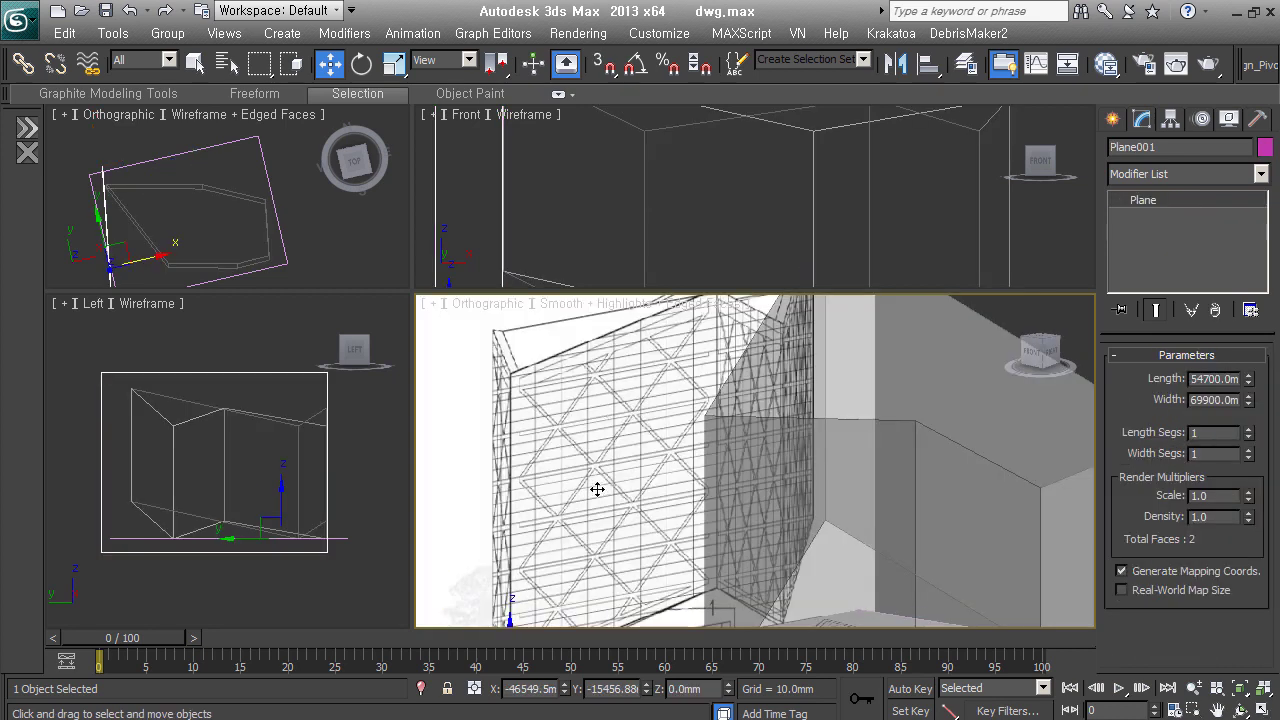
pyautogui.click(1016, 70)
pyautogui.click(313, 468)
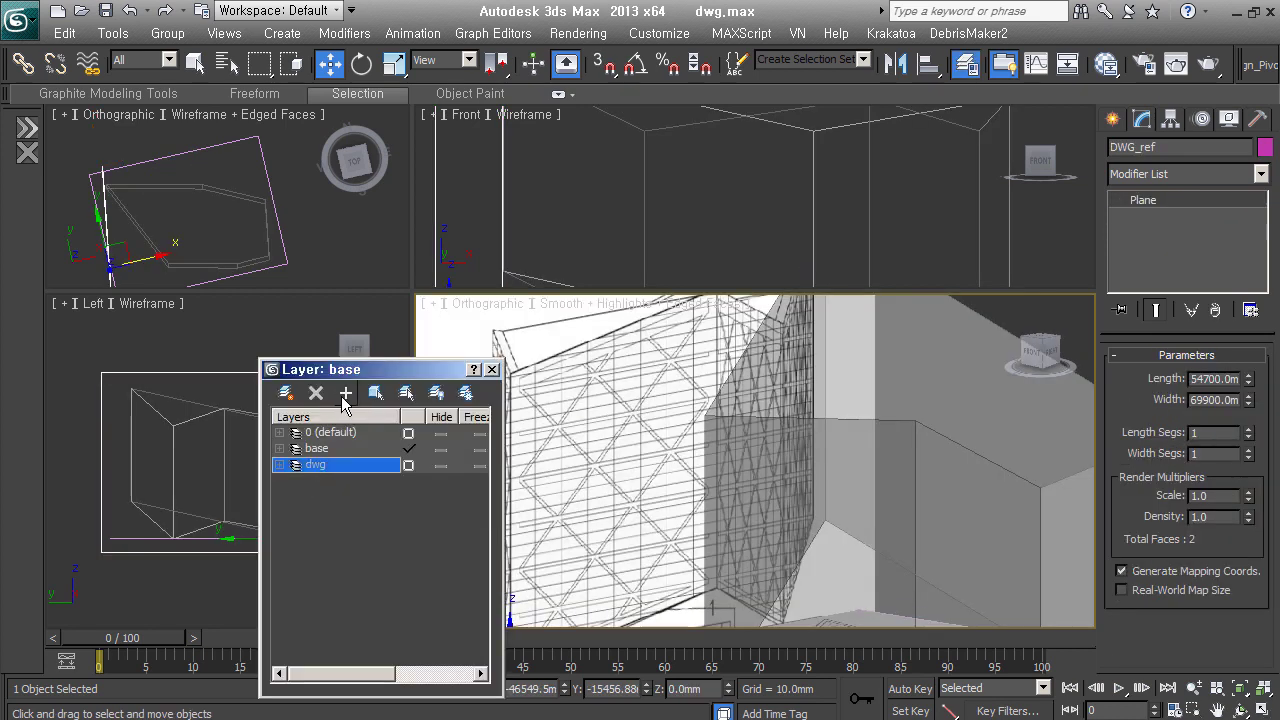
# Hide the dwg layer and clone the base outline as a copy, base_spline001.
pyautogui.click(441, 465)
pyautogui.moveTo(320, 369); pyautogui.dragTo(105, 311)
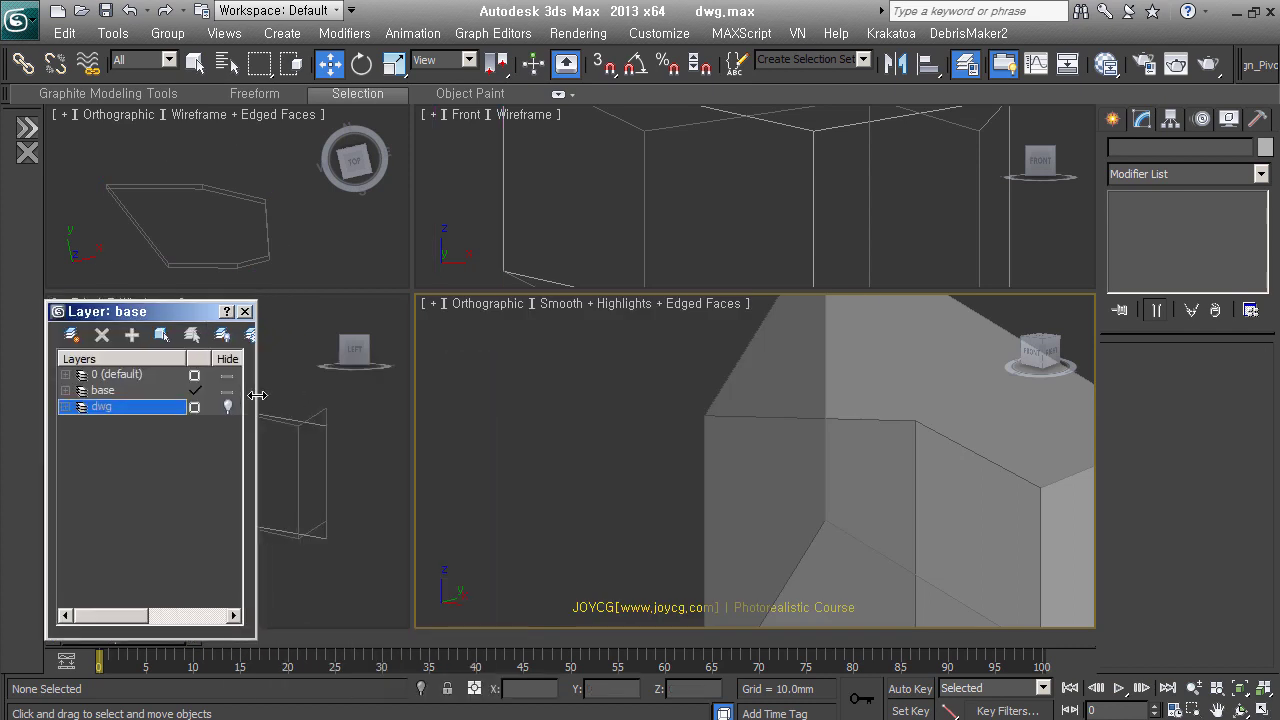
pyautogui.click(791, 470)
pyautogui.keyDown('alt'); pyautogui.moveTo(793, 470); pyautogui.dragTo(825, 497, button='middle'); pyautogui.keyUp('alt')
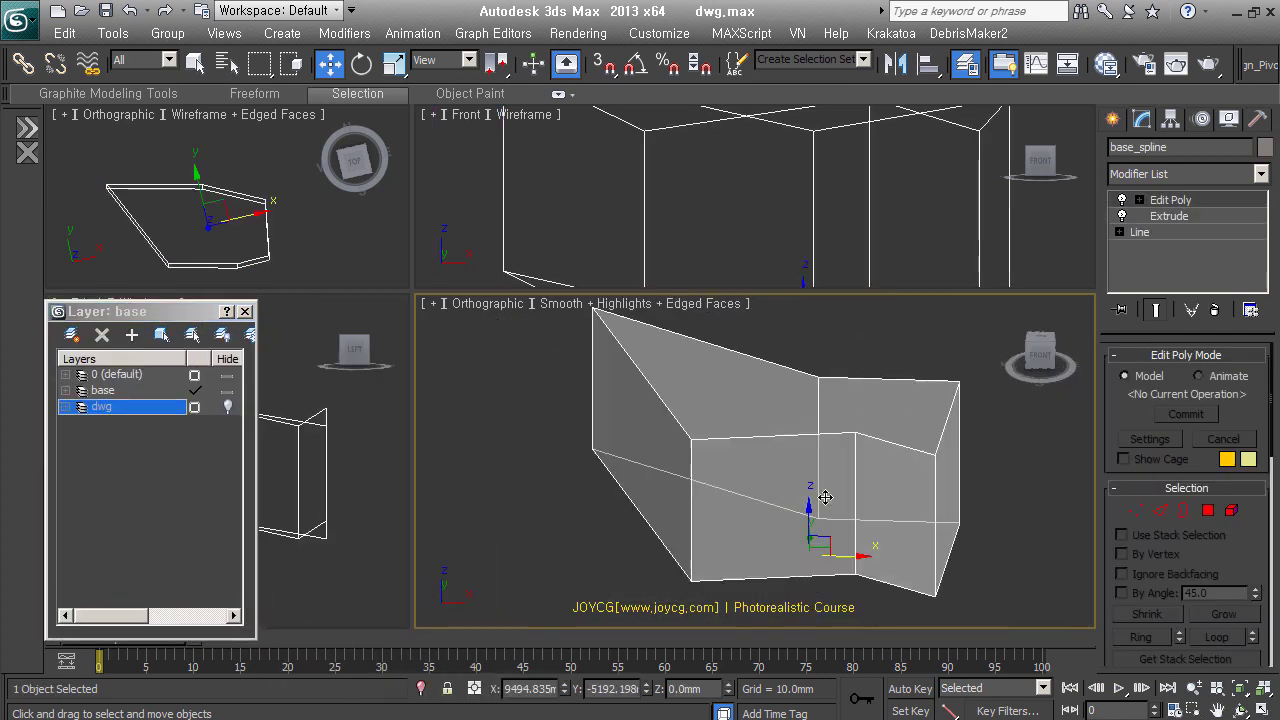
pyautogui.hotkey('ctrl', 'v')
pyautogui.press('Return')
# Unhide the dwg layer and draw a small rectangle over the elevation.
pyautogui.moveTo(980, 500)
pyautogui.keyDown('alt'); pyautogui.mouseDown(button='middle')
pyautogui.moveTo(1008, 528)
pyautogui.moveTo(910, 537)
pyautogui.mouseUp(button='middle'); pyautogui.keyUp('alt')
pyautogui.click(227, 406)
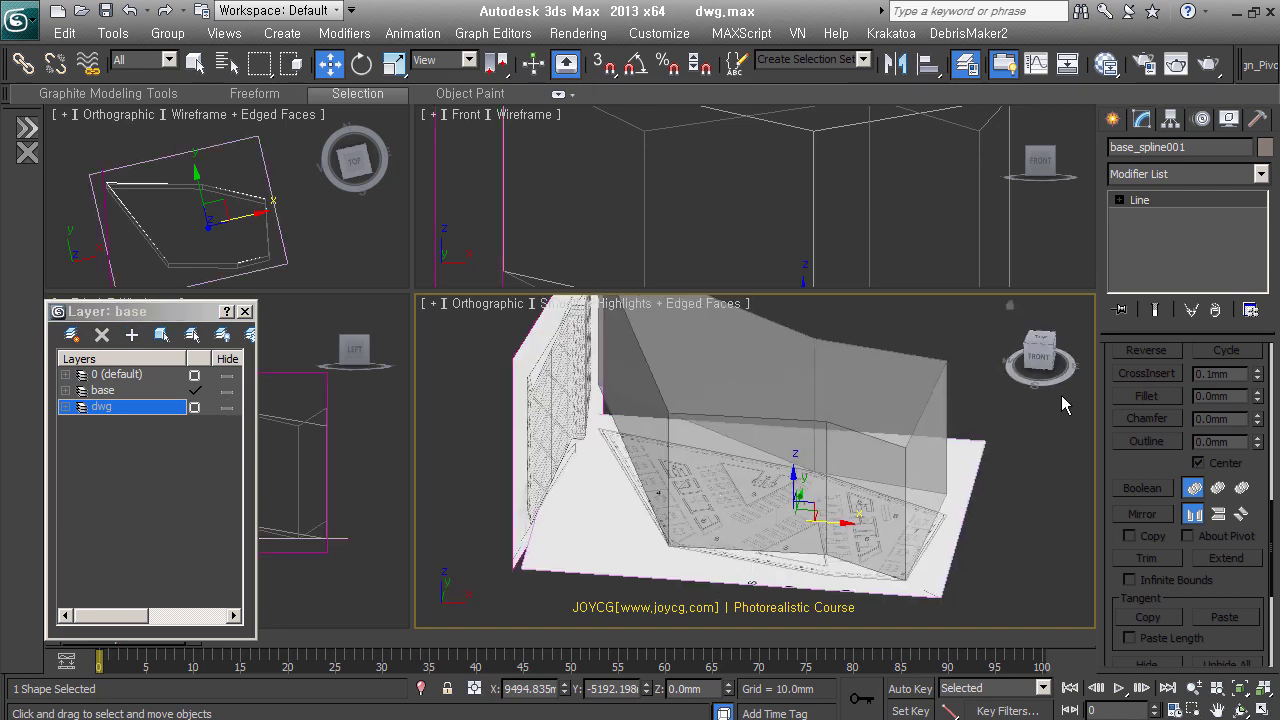
pyautogui.click(1050, 355)
pyautogui.scroll(2, 625, 437)
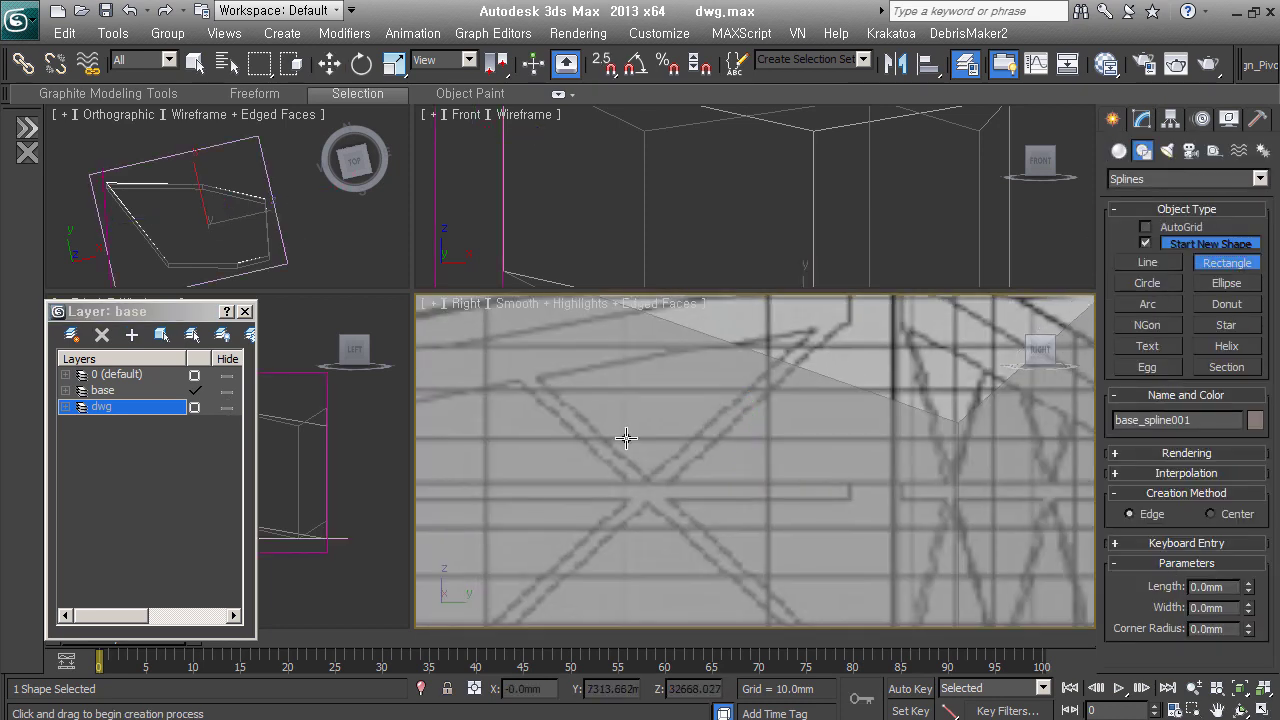
pyautogui.moveTo(770, 484); pyautogui.dragTo(658, 465)
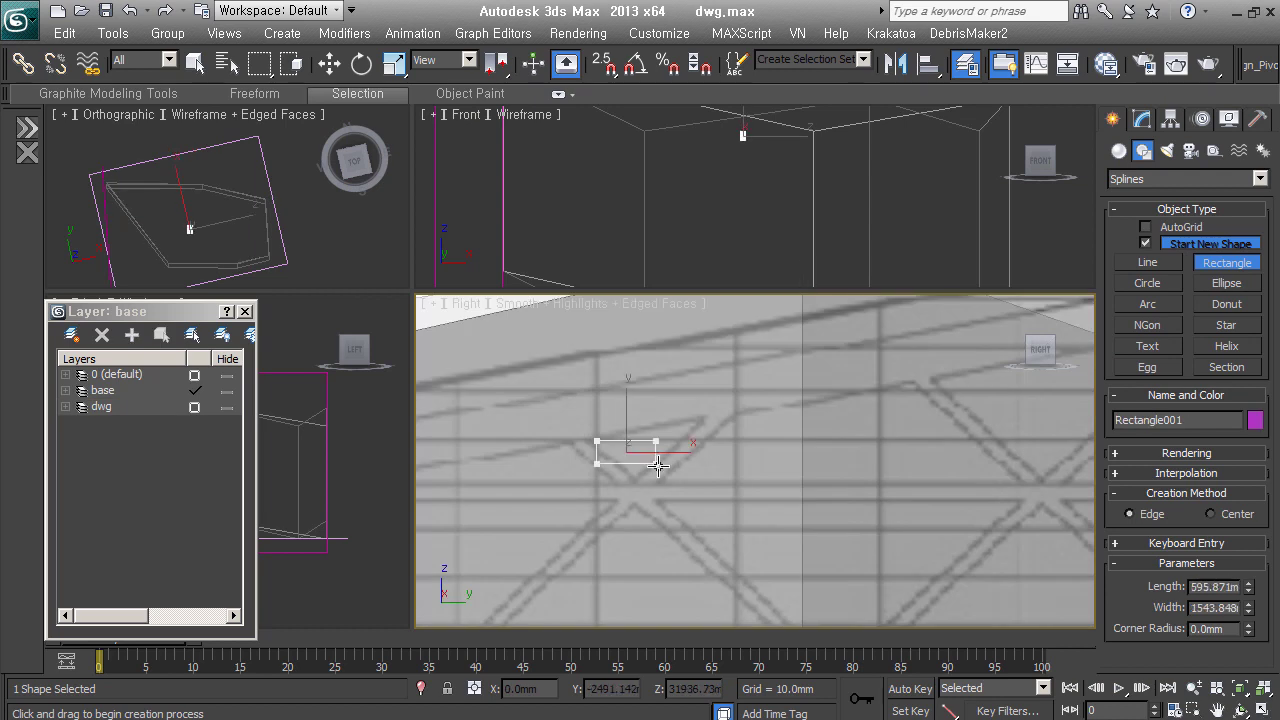
pyautogui.scroll(-2, 735, 484)
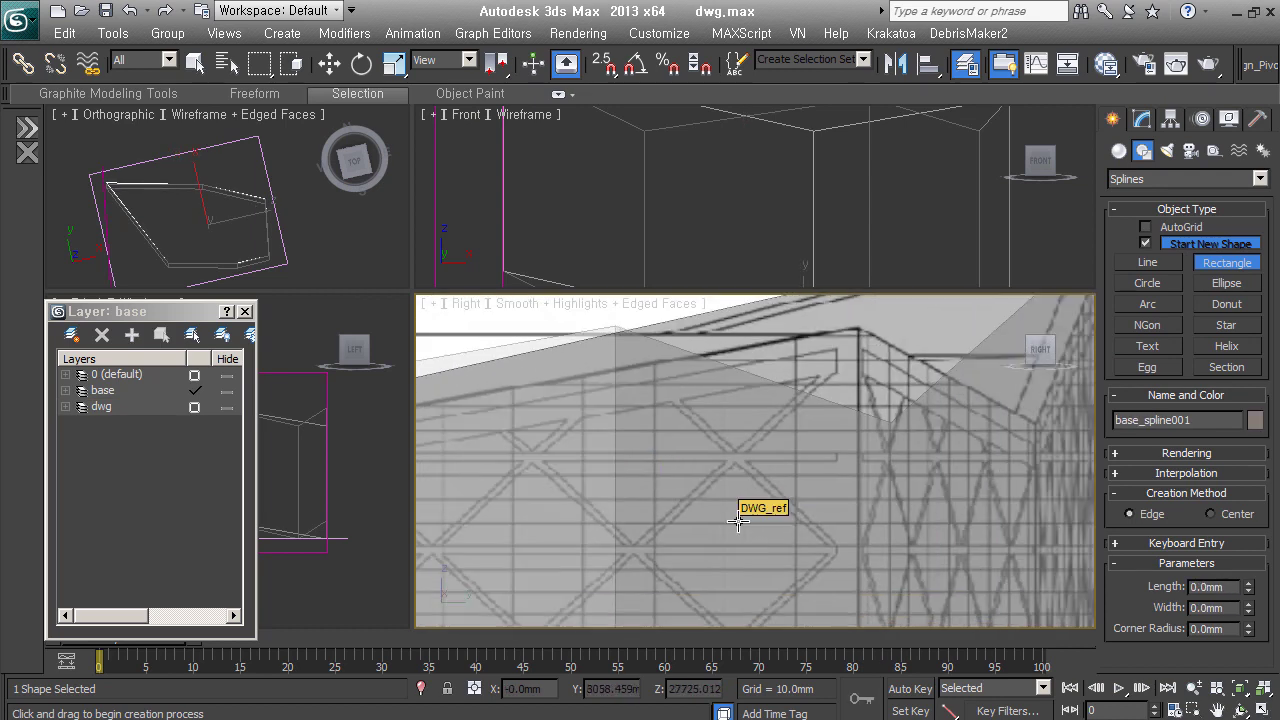
pyautogui.scroll(3, 761, 480)
pyautogui.scroll(-5, 763, 489)
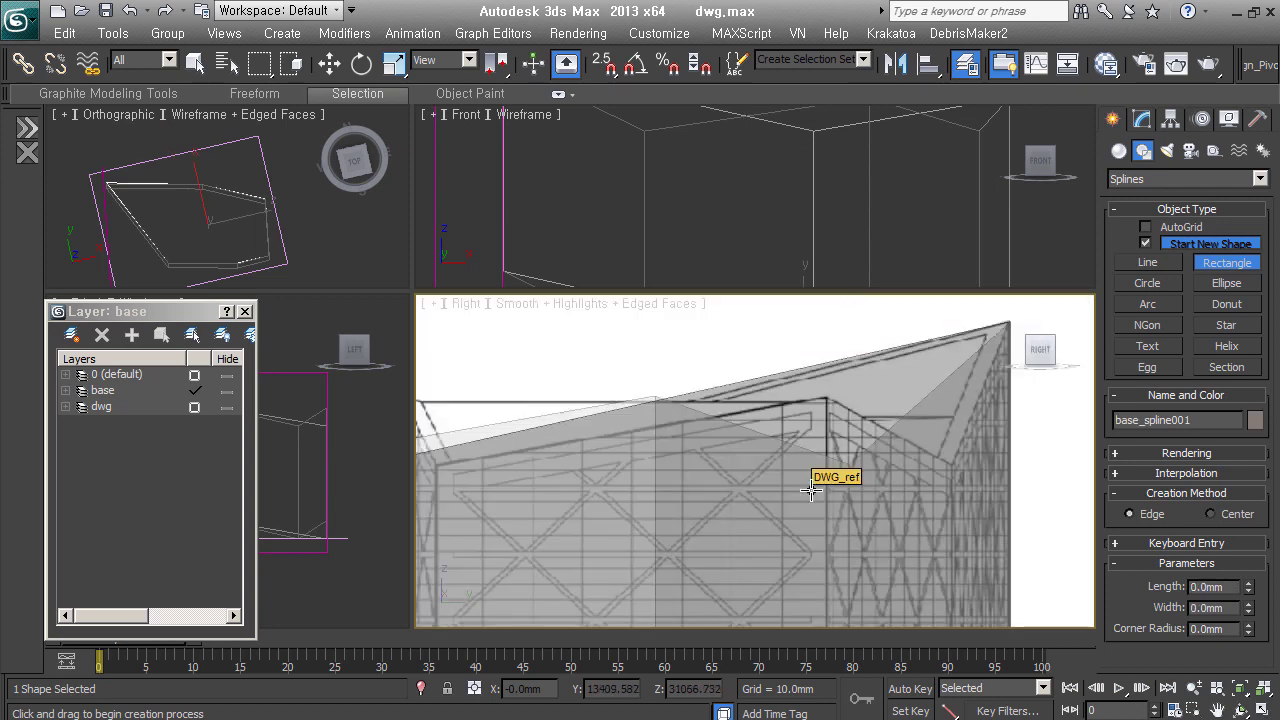
# Switch to wireframe and bring up the copied outline's modify options.
pyautogui.keyDown('alt'); pyautogui.moveTo(763, 489); pyautogui.dragTo(857, 563, button='middle'); pyautogui.keyUp('alt')
pyautogui.press('F3')
pyautogui.click(1141, 119)
# Outline the copied spline inward by -1200 at Spline level.
pyautogui.click(1121, 201)
pyautogui.click(1152, 248)
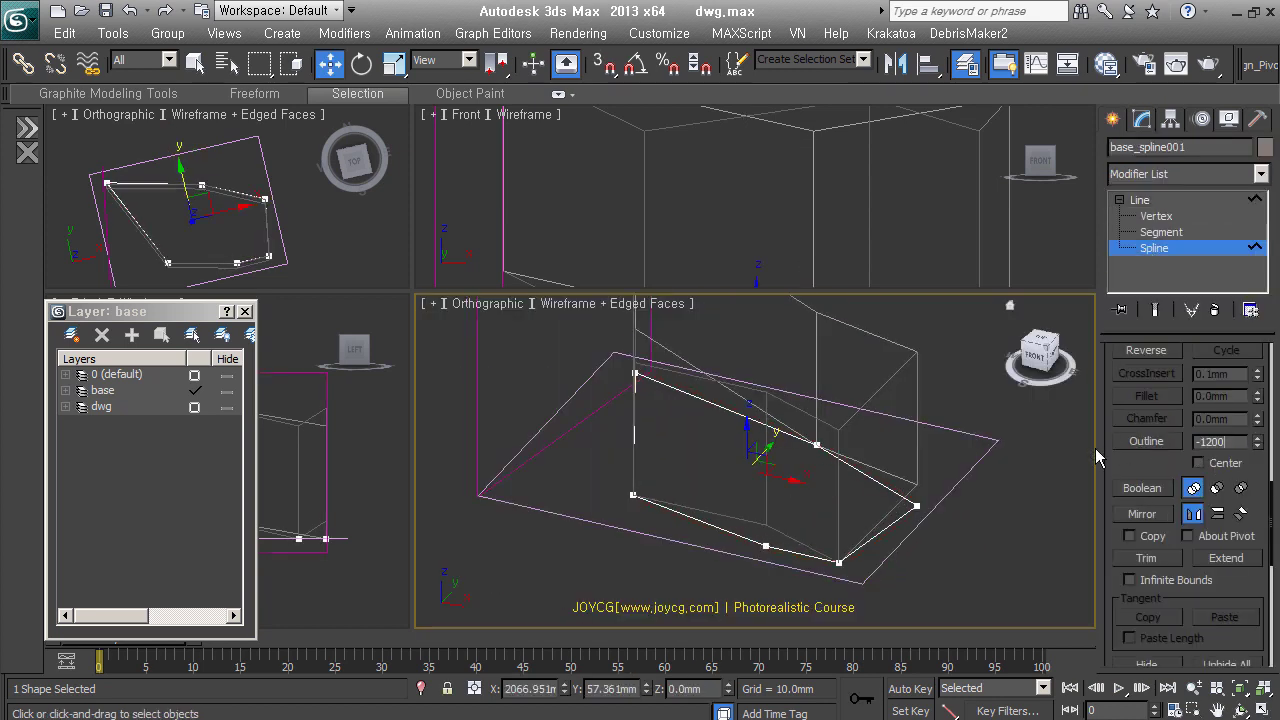
pyautogui.press('Return')
pyautogui.scroll(2, 877, 500)
pyautogui.click(1153, 248)
# Give the outlined ring a Shell with 500 mm Outer Amount.
pyautogui.keyDown('alt'); pyautogui.moveTo(724, 481); pyautogui.dragTo(737, 449, button='middle'); pyautogui.keyUp('alt')
pyautogui.click(617, 355)
pyautogui.click(875, 540)
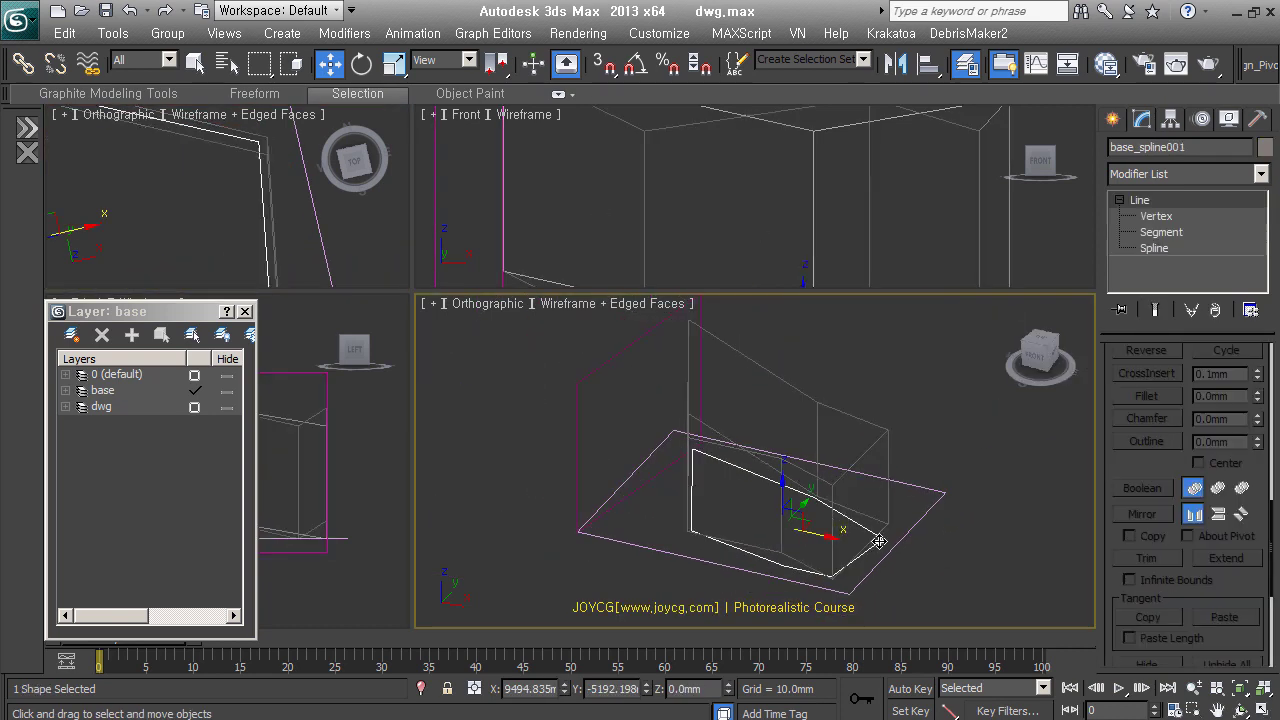
pyautogui.write('500')
pyautogui.press('Return')
pyautogui.moveTo(836, 543)
pyautogui.keyDown('alt'); pyautogui.mouseDown(button='middle')
pyautogui.moveTo(884, 515)
pyautogui.moveTo(723, 520)
pyautogui.moveTo(804, 573)
pyautogui.moveTo(722, 422)
pyautogui.mouseUp(button='middle'); pyautogui.keyUp('alt')
# Shift-drag the band upward into stacked copies, then undo them.
pyautogui.press('F3')
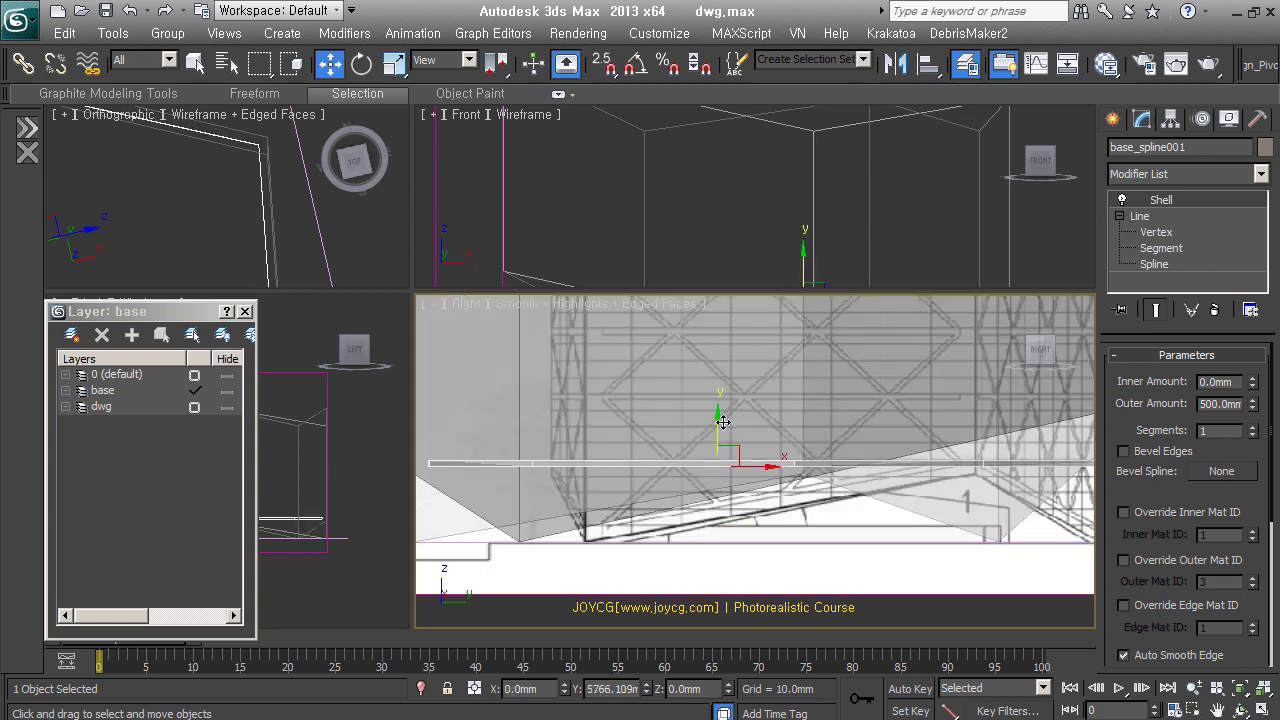
pyautogui.scroll(3, 726, 421)
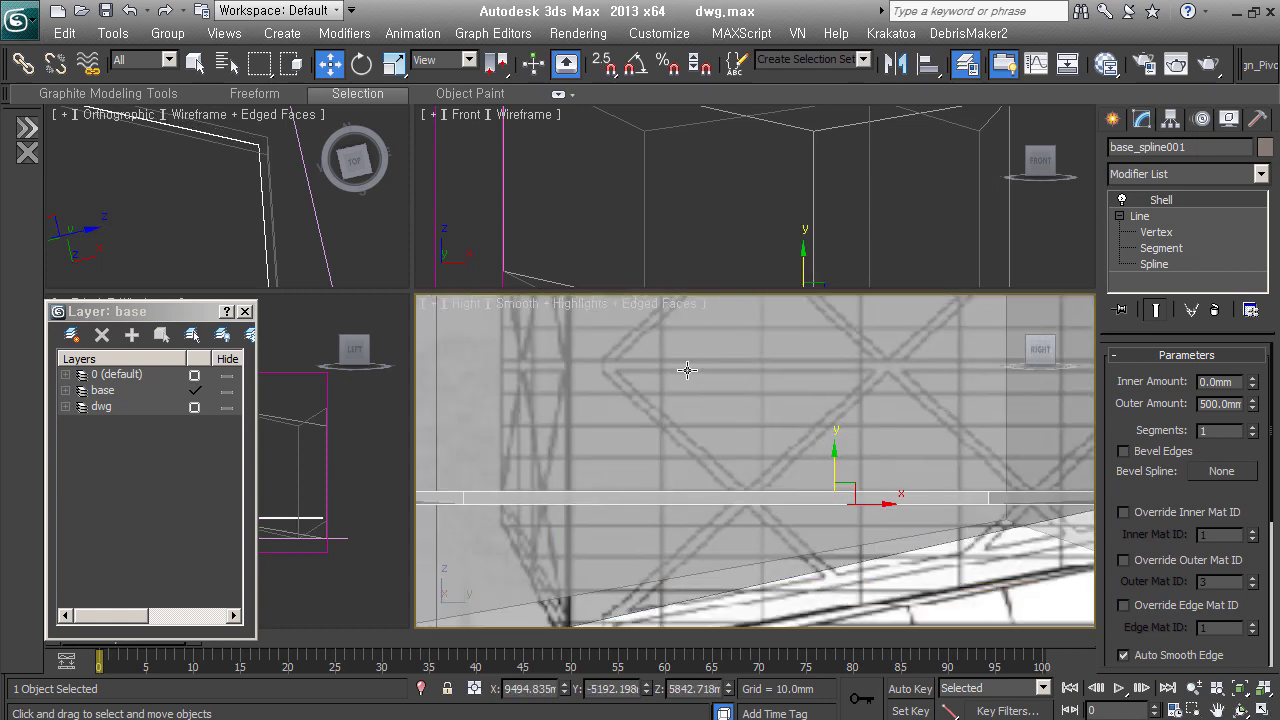
pyautogui.keyDown('shift'); pyautogui.moveTo(834, 470); pyautogui.dragTo(834, 400); pyautogui.keyUp('shift')
pyautogui.click(646, 451)
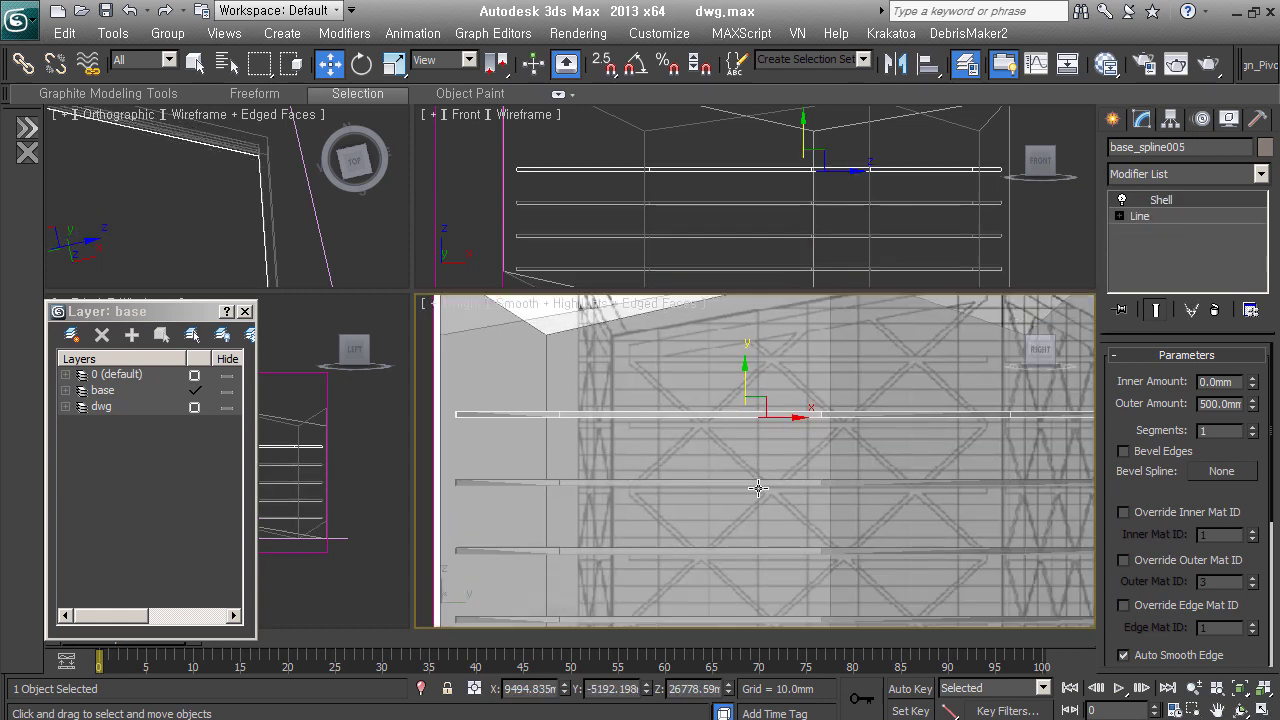
pyautogui.hotkey('ctrl', 'z')
# Set the array's vertical spacing to 5000 and preview the copies as boxes.
pyautogui.rightClick(846, 89)
pyautogui.click(900, 300)
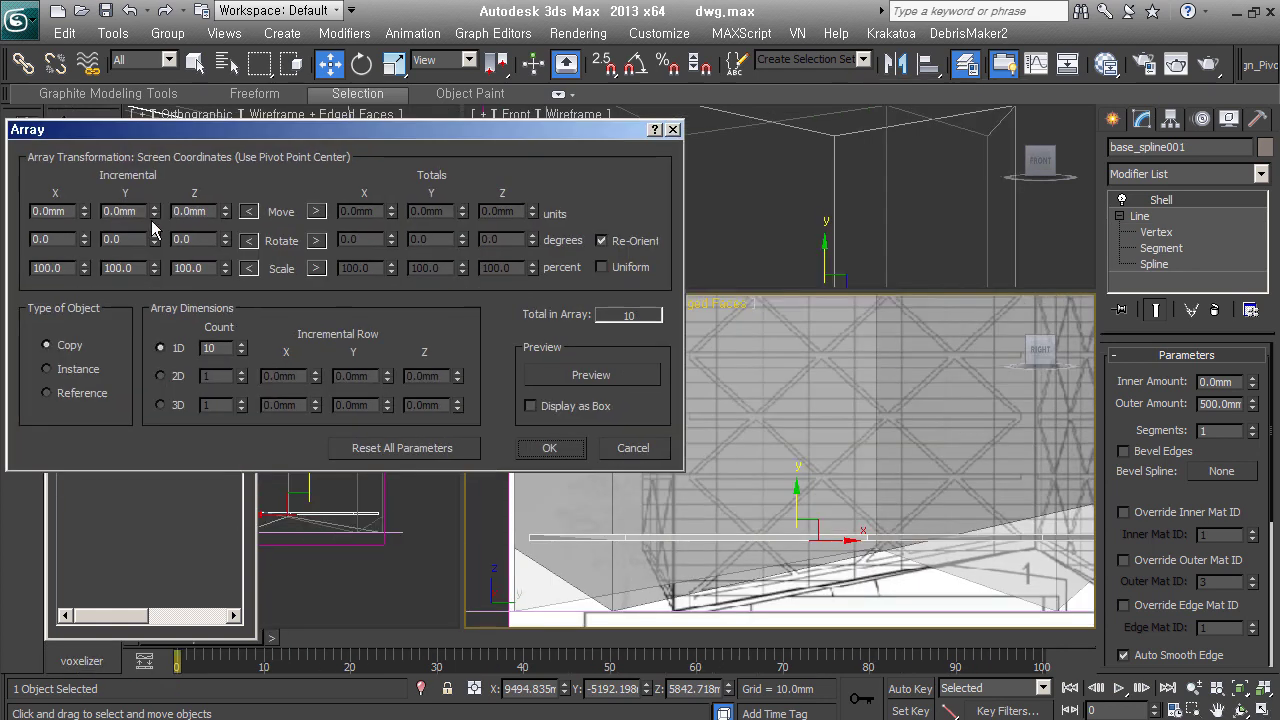
pyautogui.write('5000')
pyautogui.click(530, 405)
pyautogui.click(591, 375)
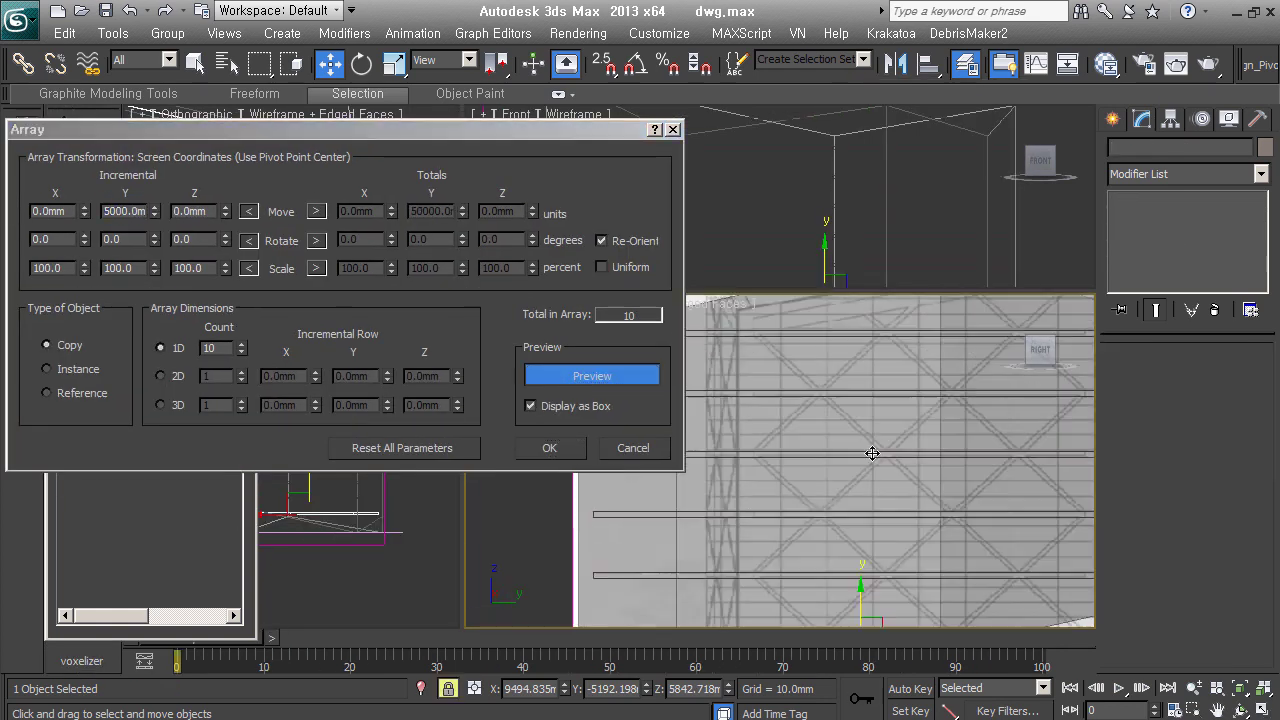
pyautogui.keyDown('alt'); pyautogui.moveTo(871, 457); pyautogui.dragTo(974, 333, button='middle'); pyautogui.keyUp('alt')
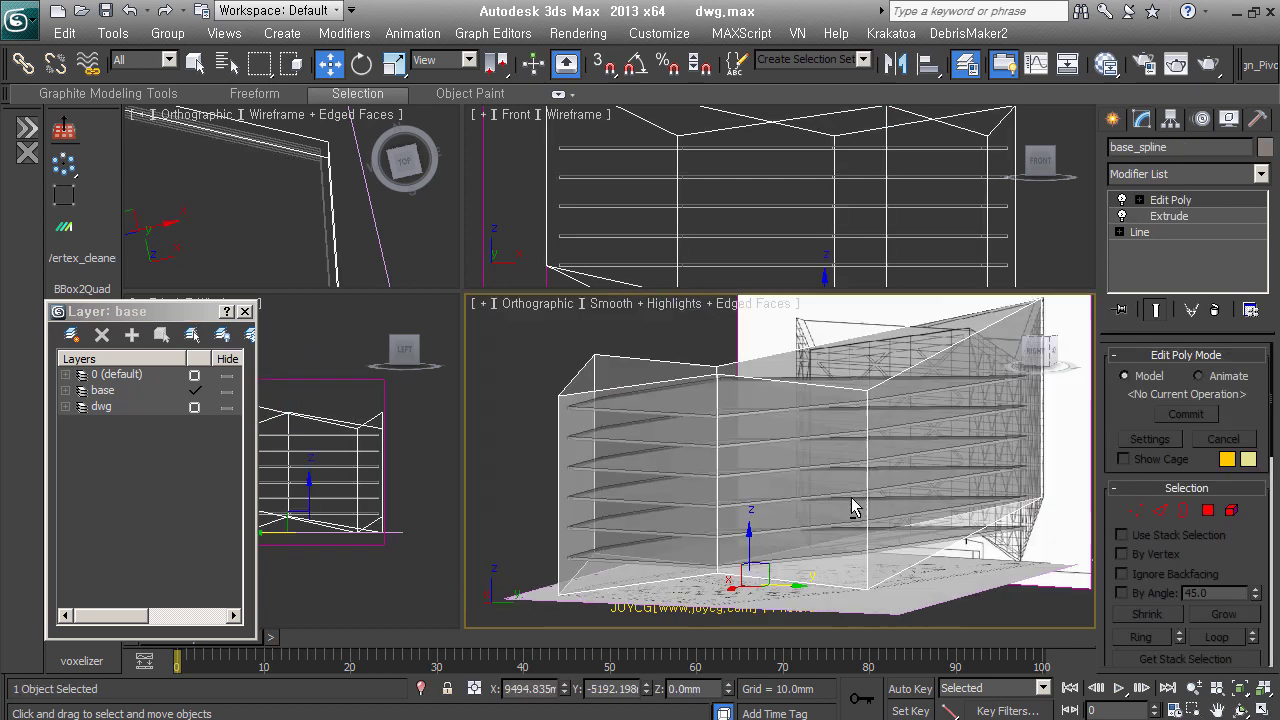
# Create a new layer named 'hide' and move the selected base mass pieces onto it.
pyautogui.moveTo(1020, 514)
pyautogui.keyDown('alt'); pyautogui.mouseDown(button='middle')
pyautogui.moveTo(524, 367)
pyautogui.moveTo(912, 400)
pyautogui.mouseUp(button='middle'); pyautogui.keyUp('alt')
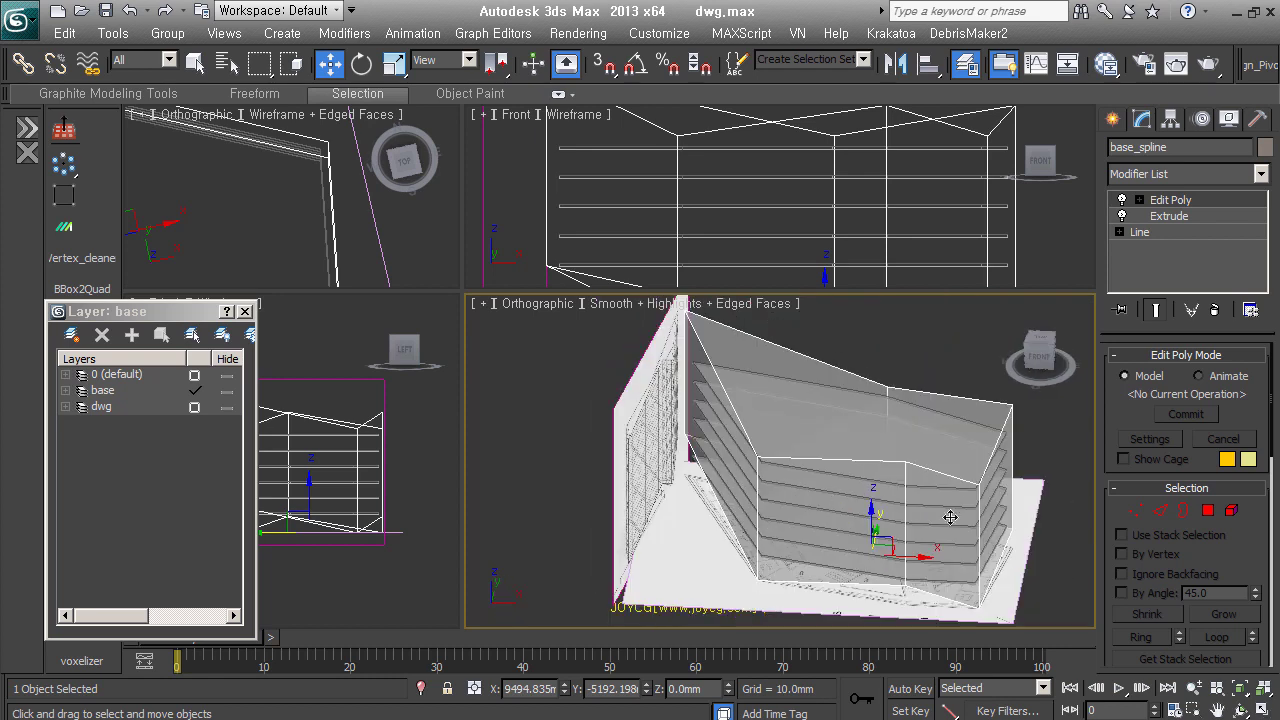
pyautogui.keyDown('alt'); pyautogui.moveTo(956, 491); pyautogui.dragTo(760, 430, button='middle'); pyautogui.keyUp('alt')
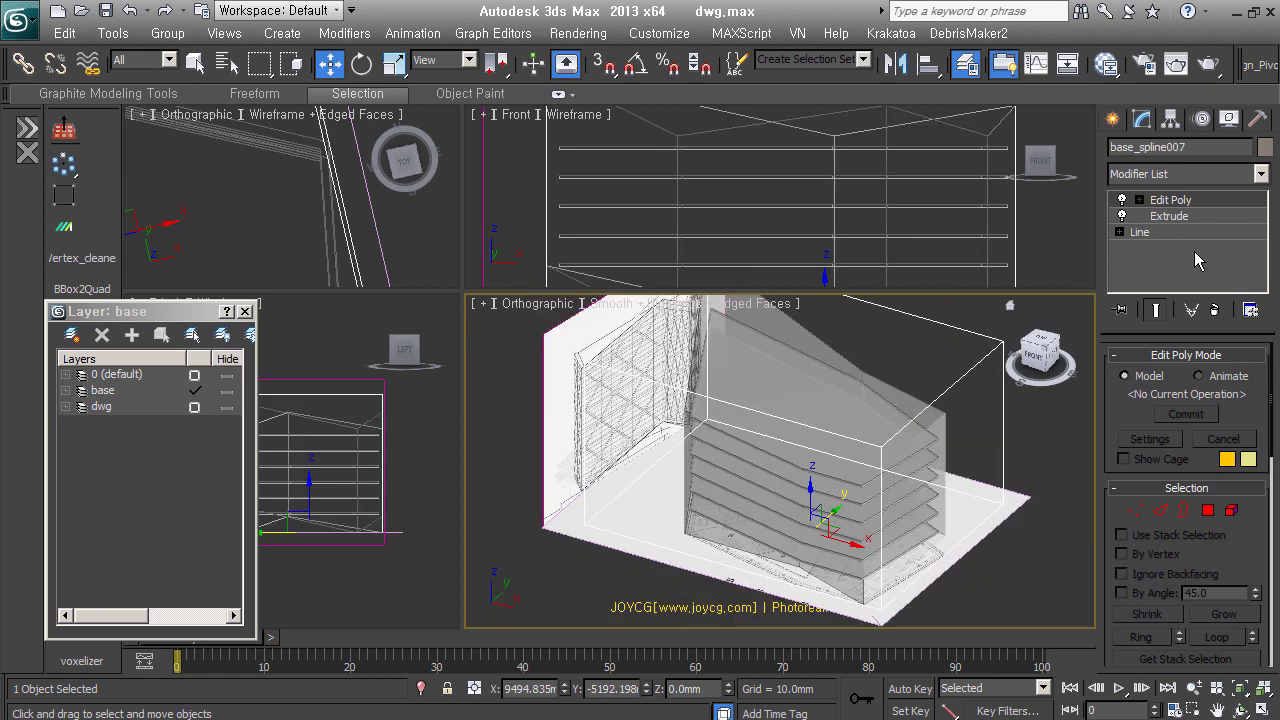
pyautogui.click(1112, 119)
pyautogui.click(100, 390)
pyautogui.rightClick(84, 368)
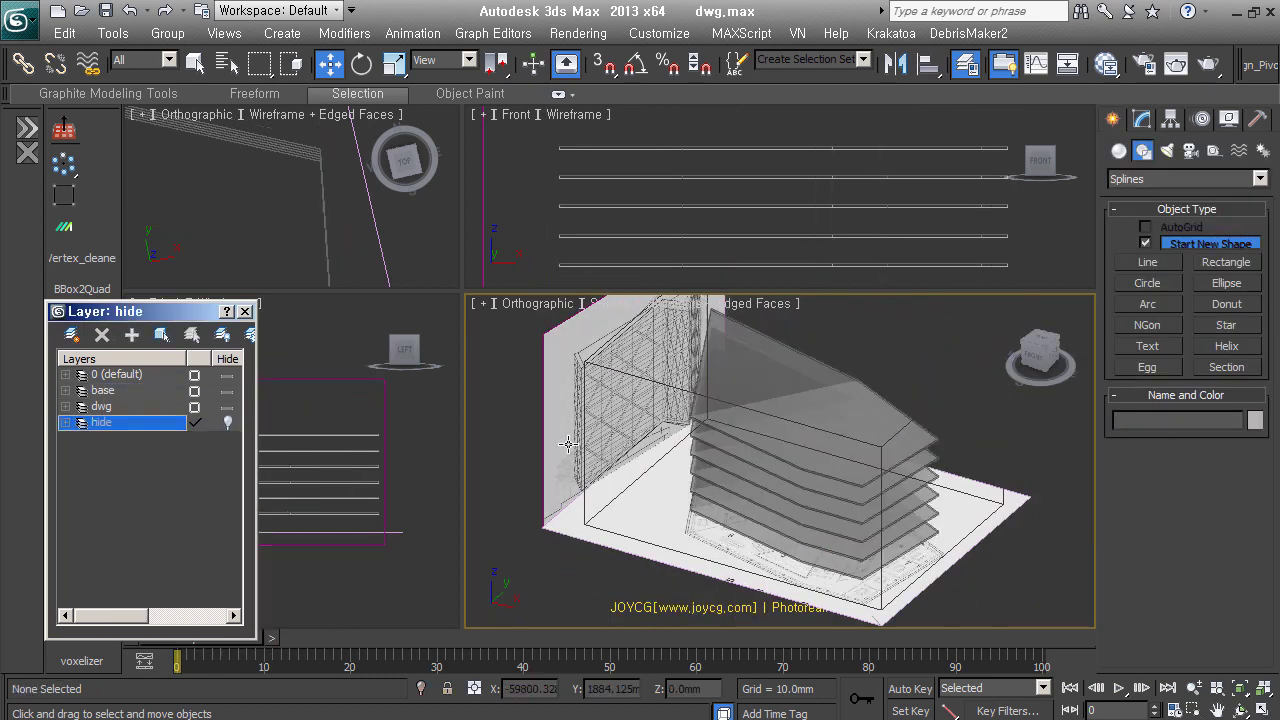
pyautogui.click(499, 105)
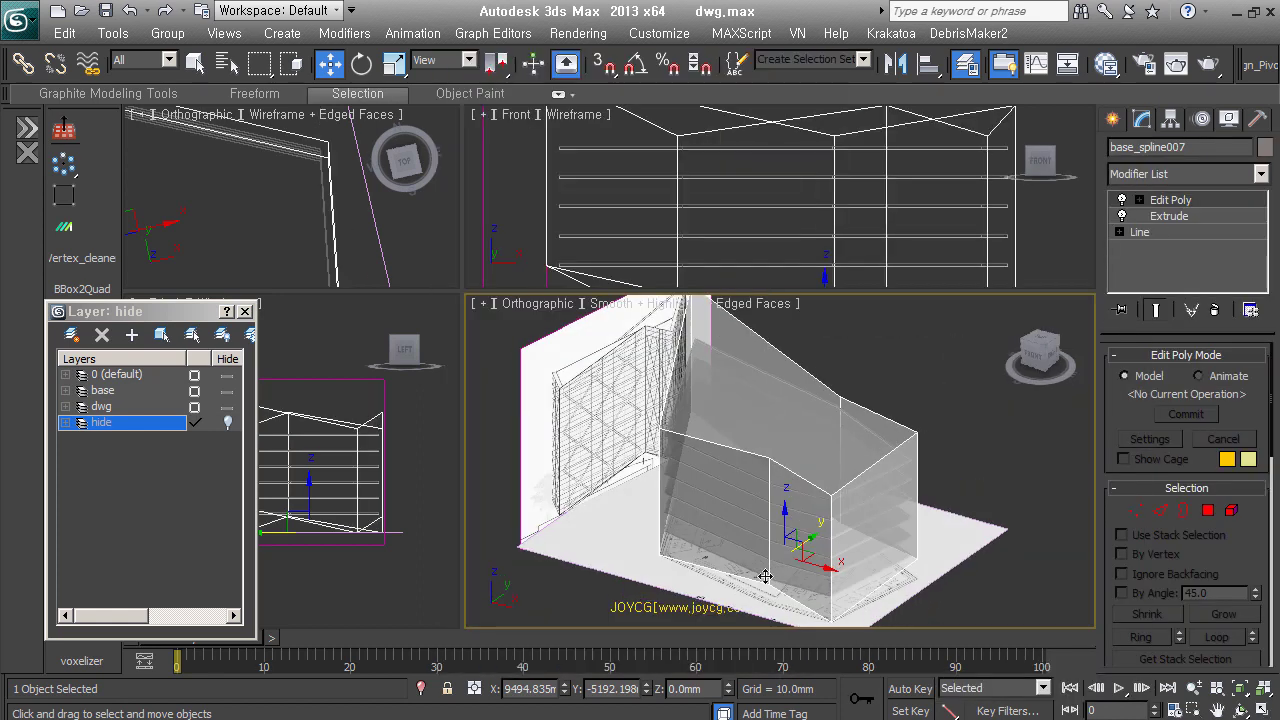
pyautogui.click(898, 513)
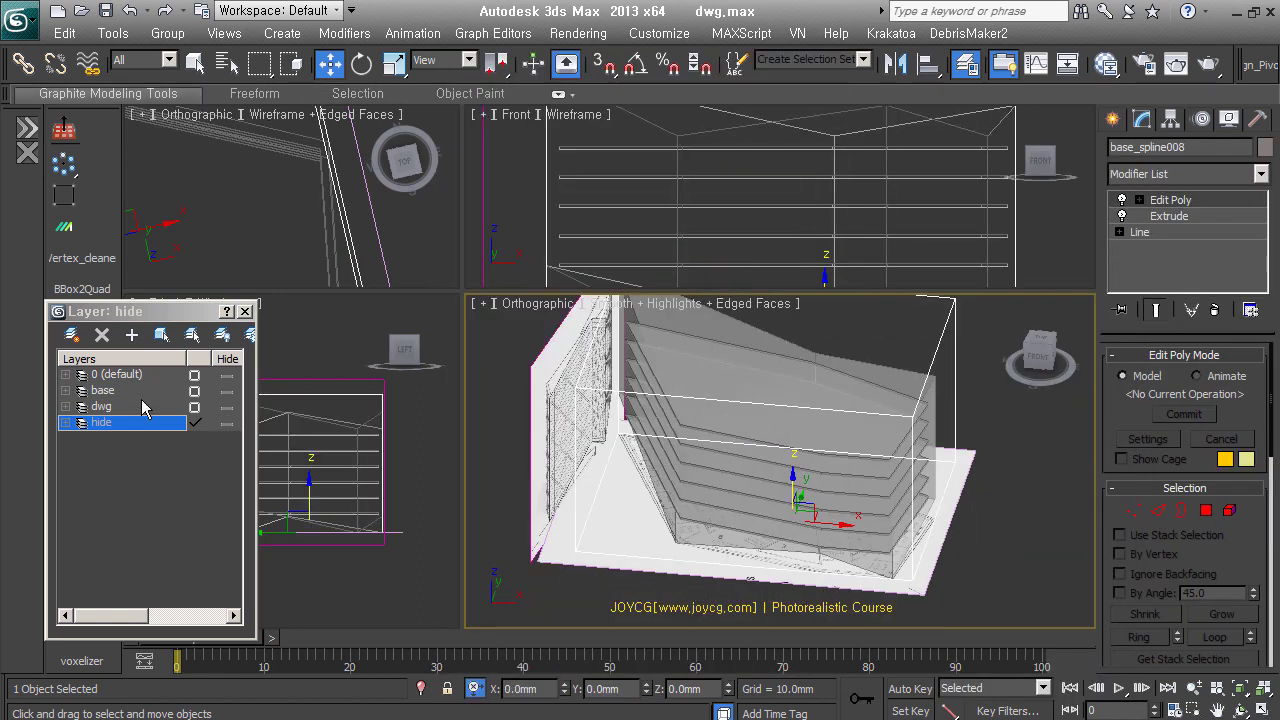
pyautogui.click(224, 426)
pyautogui.rightClick(720, 386)
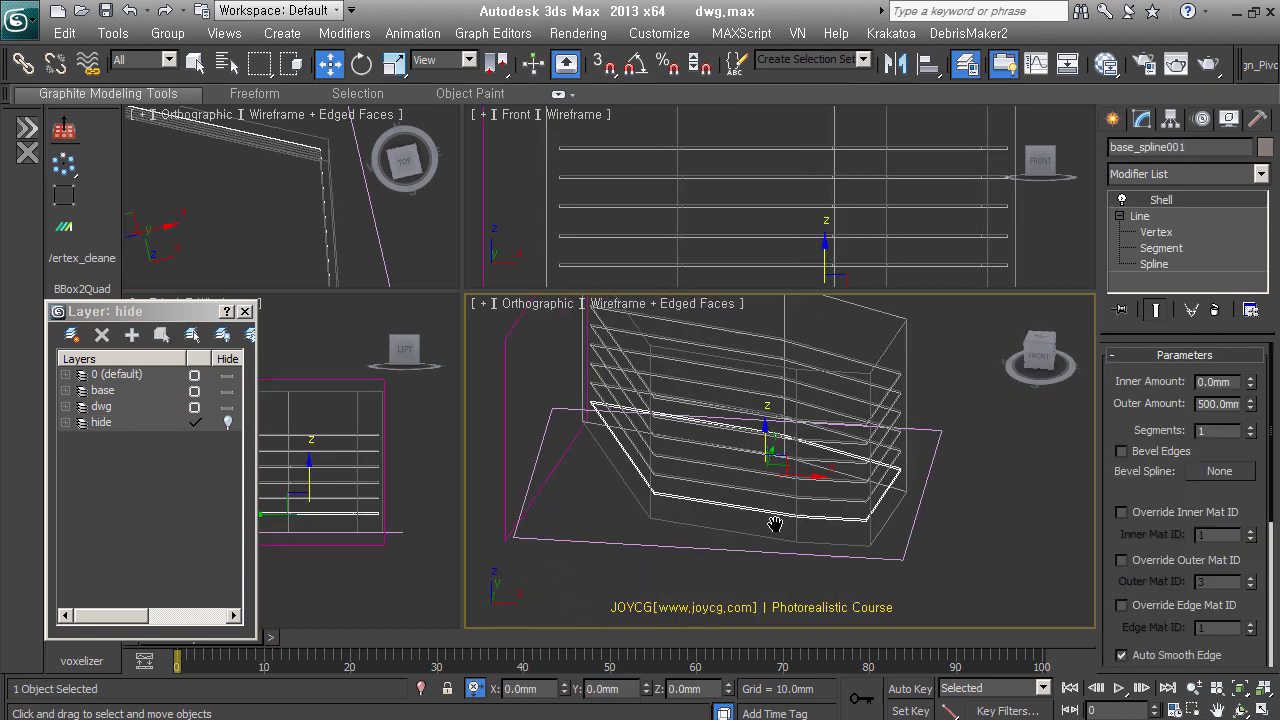
# Confirm making a copy of the wall object.
pyautogui.click(641, 454)
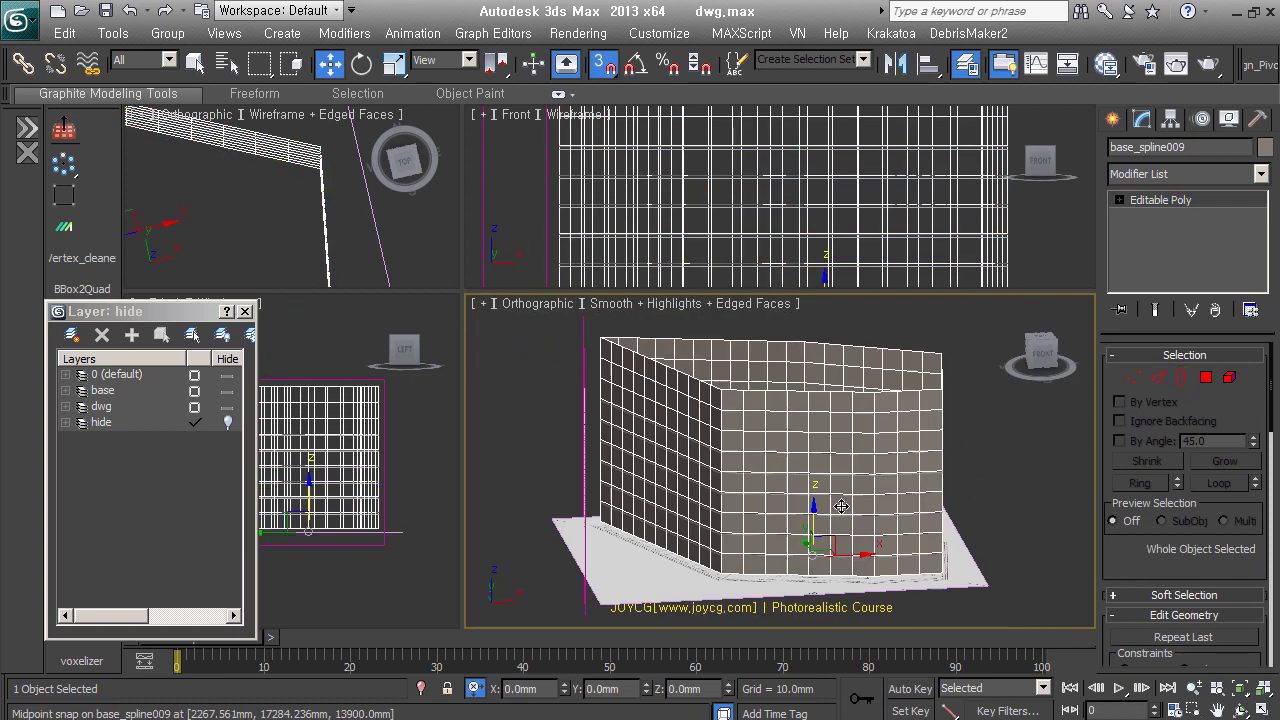
# Apply the diagonal diamond pattern to the wall mesh.
pyautogui.click(232, 258)
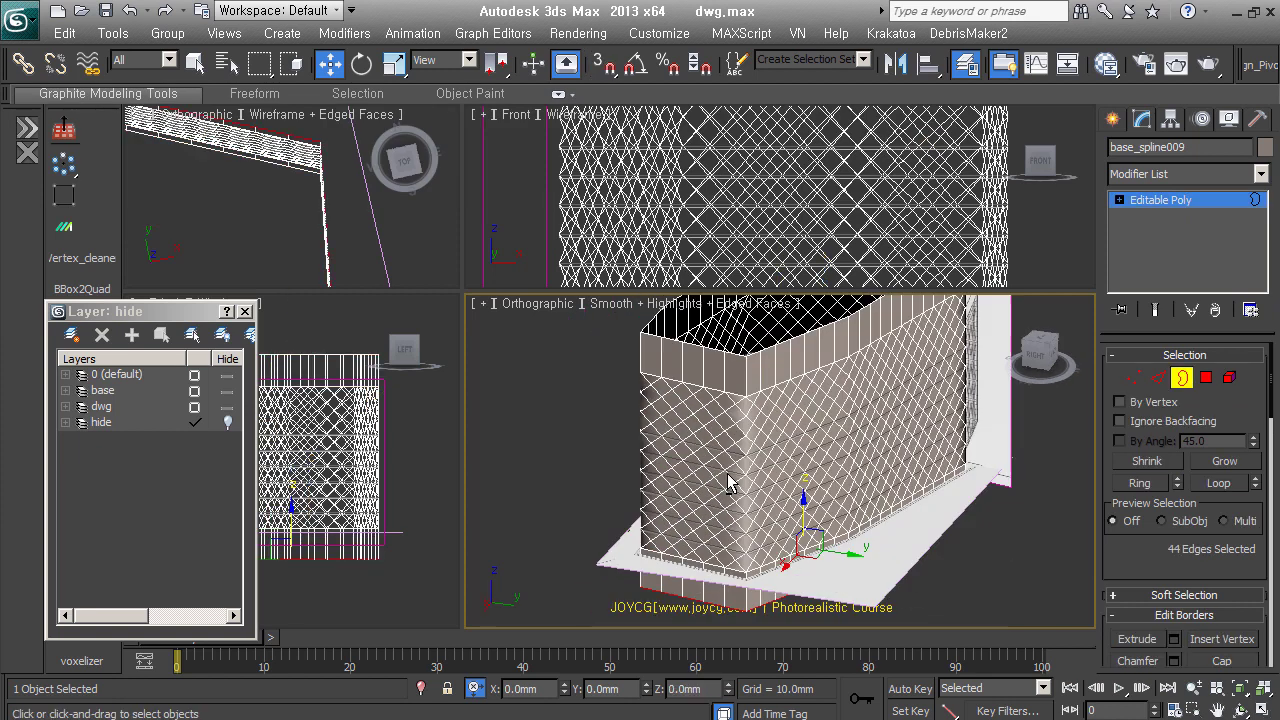
pyautogui.moveTo(727, 483)
pyautogui.keyDown('alt'); pyautogui.mouseDown(button='middle')
pyautogui.moveTo(760, 470)
pyautogui.moveTo(763, 366)
pyautogui.moveTo(809, 403)
pyautogui.mouseUp(button='middle'); pyautogui.keyUp('alt')
pyautogui.scroll(5, 760, 470)
# Select all the diagonal edges of the wall with Loop, undoing an over-enlarged selection.
pyautogui.click(437, 168)
pyautogui.scroll(3, 763, 366)
pyautogui.hotkey('ctrl', 'a')
pyautogui.hotkey('ctrl', 'z')
pyautogui.keyDown('alt'); pyautogui.moveTo(886, 543); pyautogui.dragTo(830, 420, button='middle'); pyautogui.keyUp('alt')
pyautogui.press('w')
# Open Extrude Edges for the selected edges, reset height to 0 and widen the bands.
pyautogui.rightClick(830, 420)
pyautogui.click(828, 503)
pyautogui.rightClick(797, 477)
pyautogui.moveTo(795, 500); pyautogui.dragTo(711, 500)
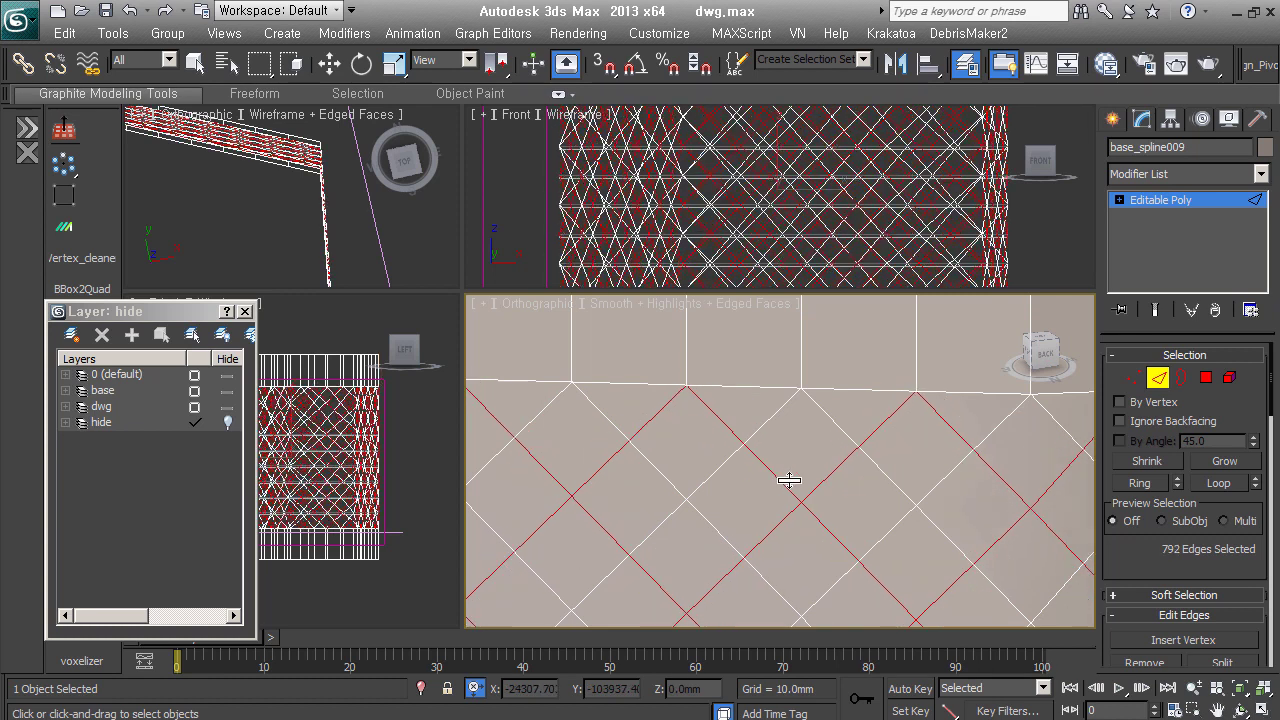
# Commit the 300 mm band width and confirm the edge extrusion.
pyautogui.write('300')
pyautogui.press('Return')
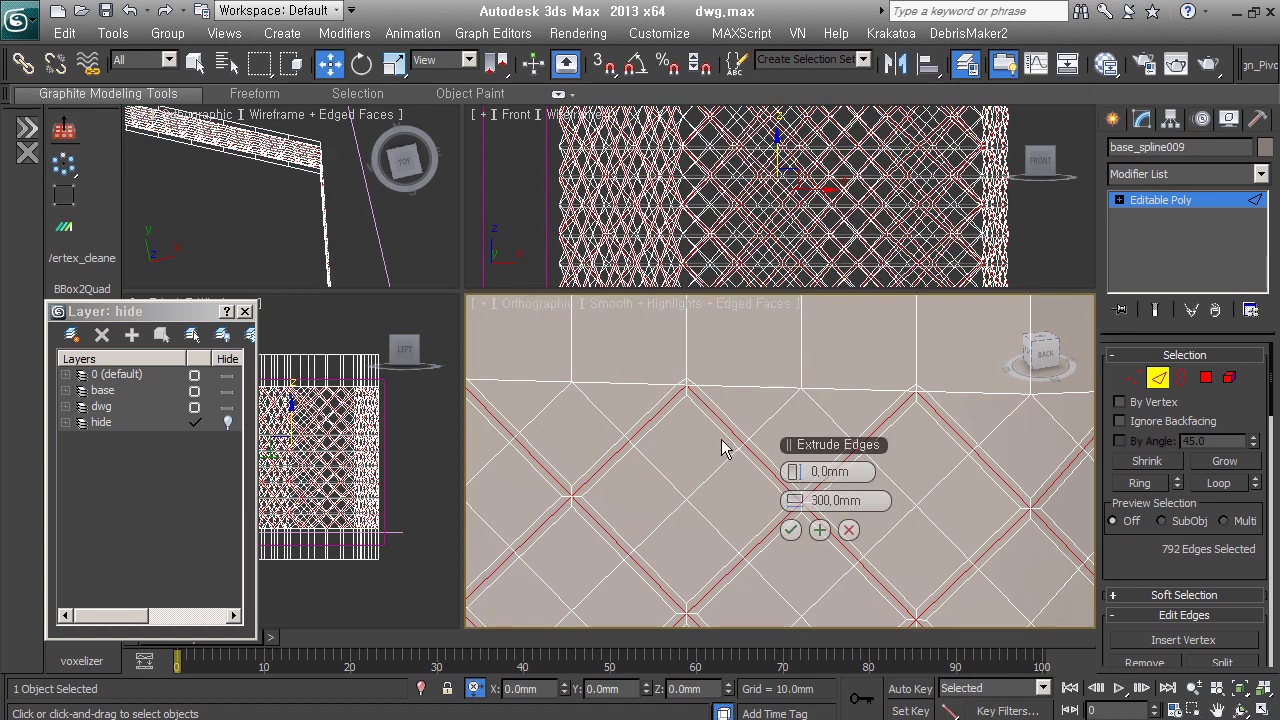
pyautogui.click(790, 531)
pyautogui.press('z')
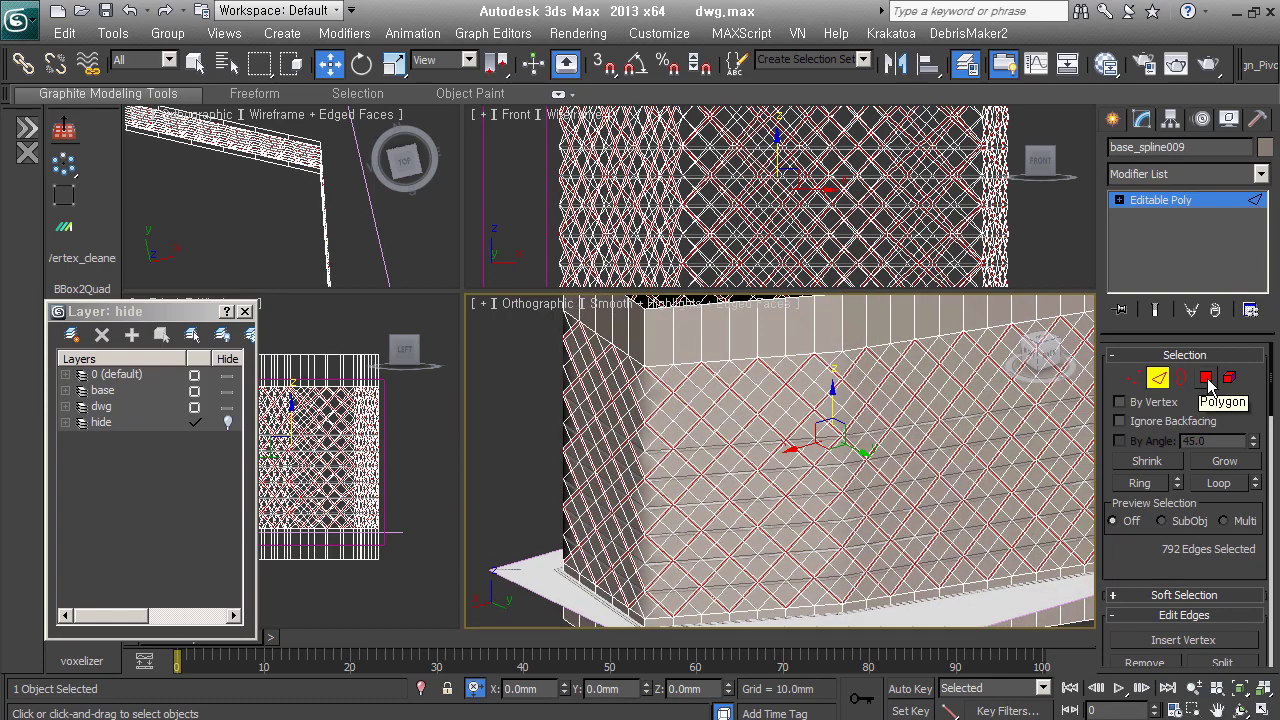
# Switch to polygon level and inspect the lattice bars from above and behind.
pyautogui.click(1207, 379)
pyautogui.scroll(5, 970, 530)
pyautogui.scroll(-8, 970, 530)
pyautogui.keyDown('alt'); pyautogui.moveTo(900, 500); pyautogui.dragTo(645, 470, button='middle'); pyautogui.keyUp('alt')
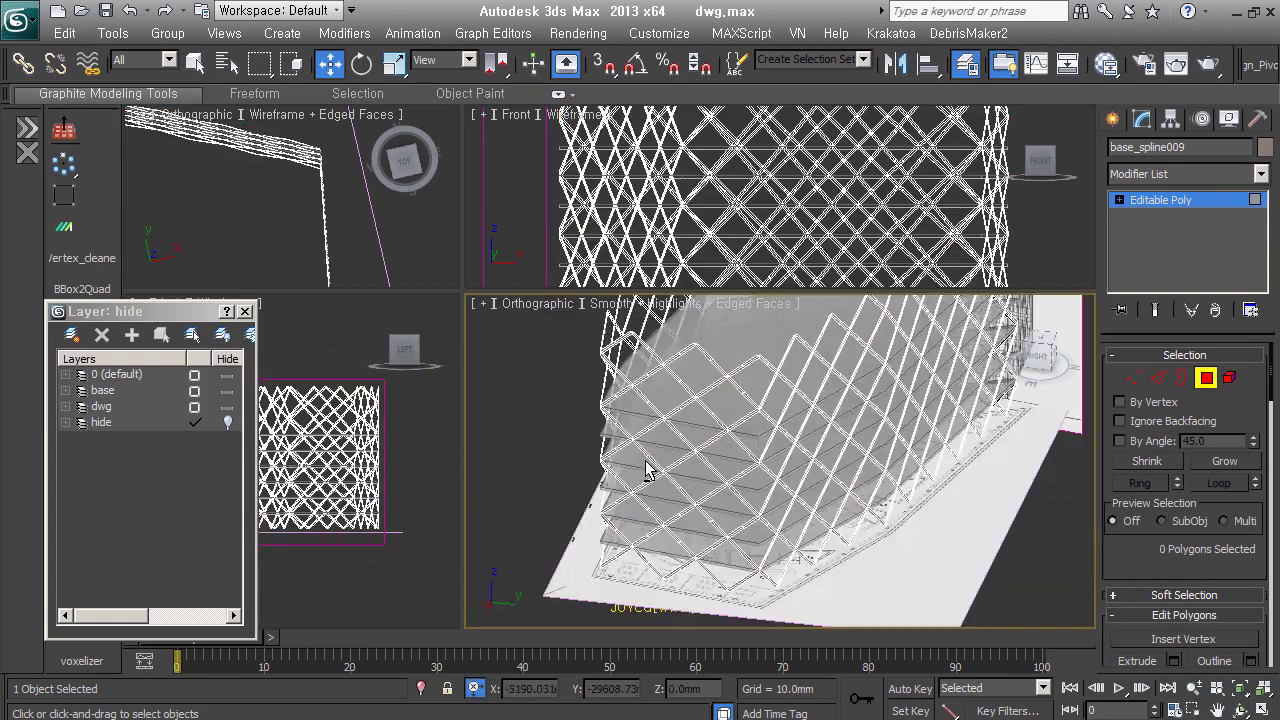
pyautogui.scroll(6, 645, 470)
pyautogui.keyDown('alt'); pyautogui.moveTo(768, 578); pyautogui.dragTo(931, 460, button='middle'); pyautogui.keyUp('alt')
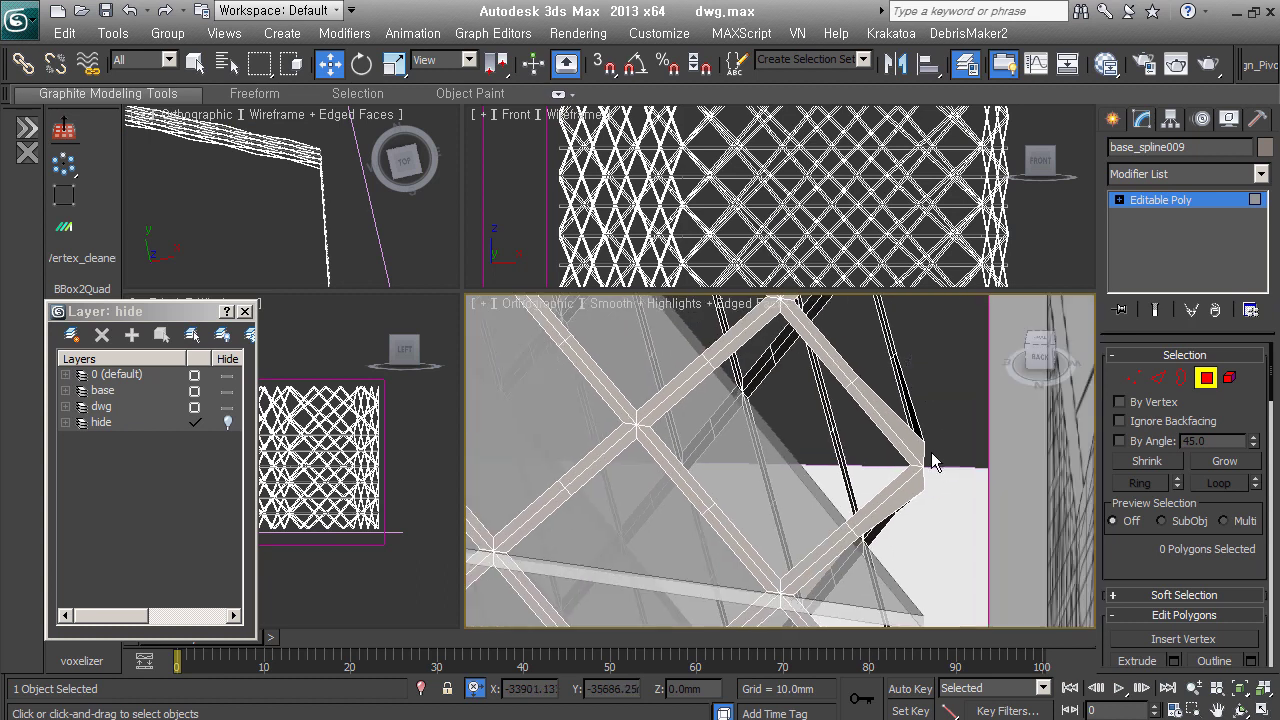
# Check the bar ends at vertex level by selecting several bar-end vertices.
pyautogui.press('z')
pyautogui.scroll(5, 931, 455)
pyautogui.press('1')
pyautogui.click(957, 457)
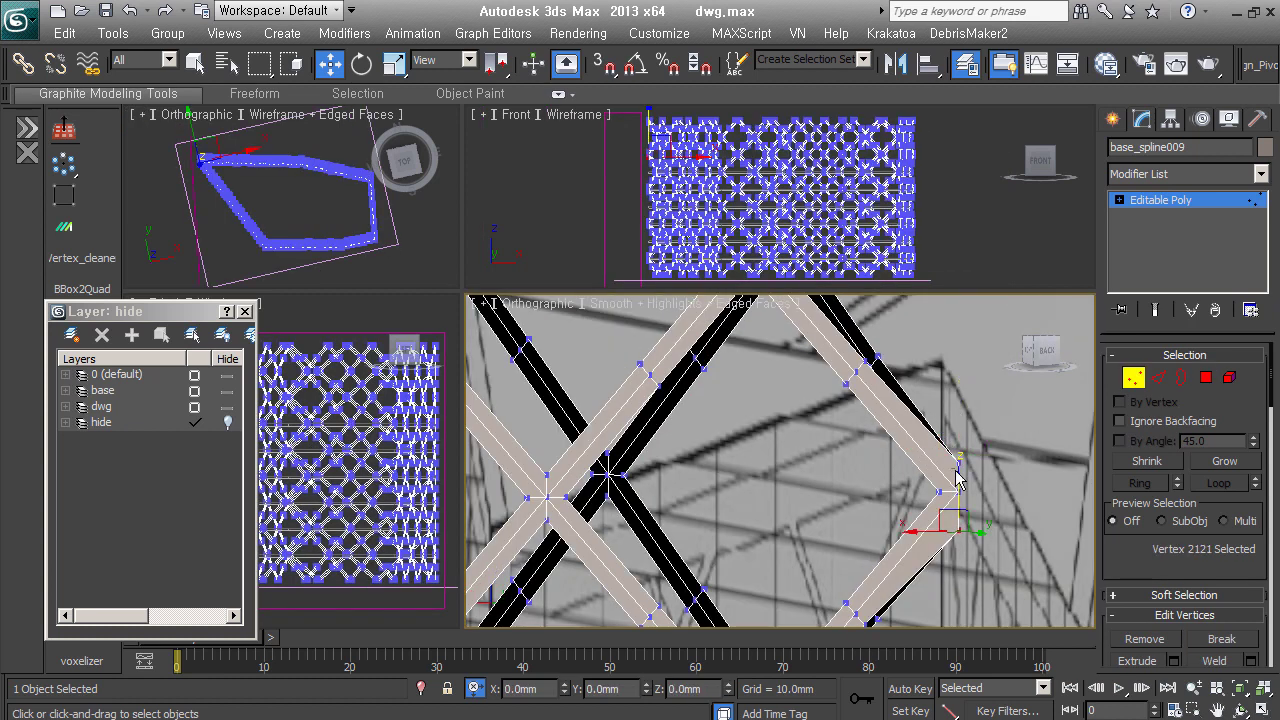
pyautogui.keyDown('alt'); pyautogui.moveTo(957, 478); pyautogui.dragTo(886, 497, button='middle'); pyautogui.keyUp('alt')
pyautogui.click(880, 415)
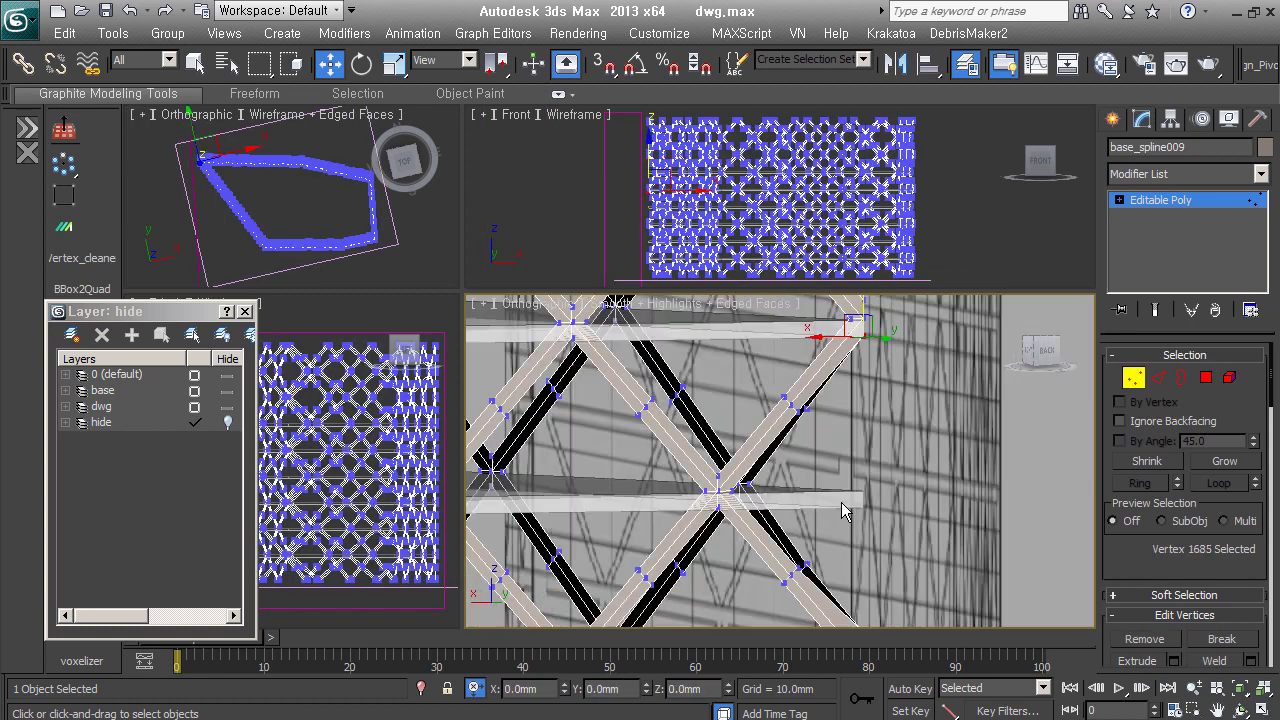
pyautogui.scroll(-3, 826, 494)
pyautogui.click(828, 489)
pyautogui.scroll(3, 829, 486)
pyautogui.scroll(-3, 829, 486)
pyautogui.scroll(3, 842, 480)
pyautogui.scroll(-3, 843, 480)
# In a top wireframe view, select the nine vertices at the wall's end.
pyautogui.press('t')
pyautogui.press('F3')
pyautogui.click(719, 389)
pyautogui.scroll(3, 719, 389)
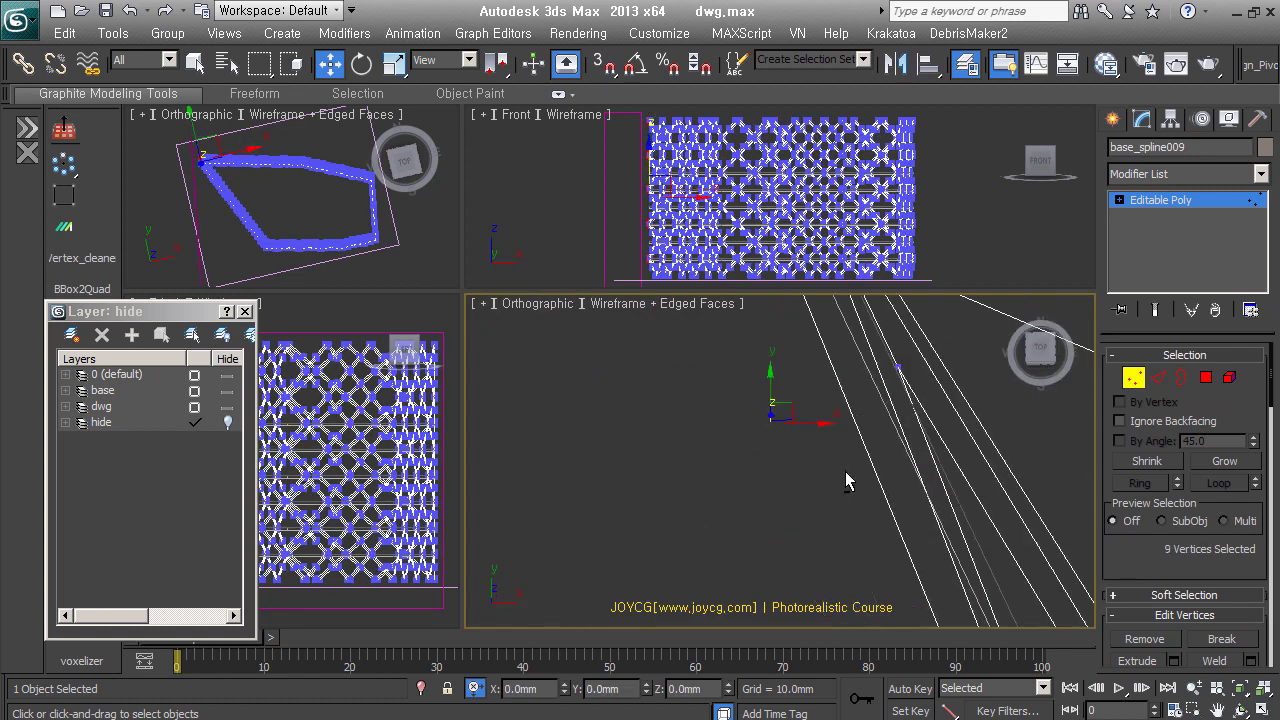
pyautogui.moveTo(845, 471); pyautogui.dragTo(744, 474)
pyautogui.press('z')
# Convert the selection to the corner edges and inspect them.
pyautogui.keyDown('alt'); pyautogui.moveTo(632, 612); pyautogui.dragTo(651, 528, button='middle'); pyautogui.keyUp('alt')
pyautogui.press('2')
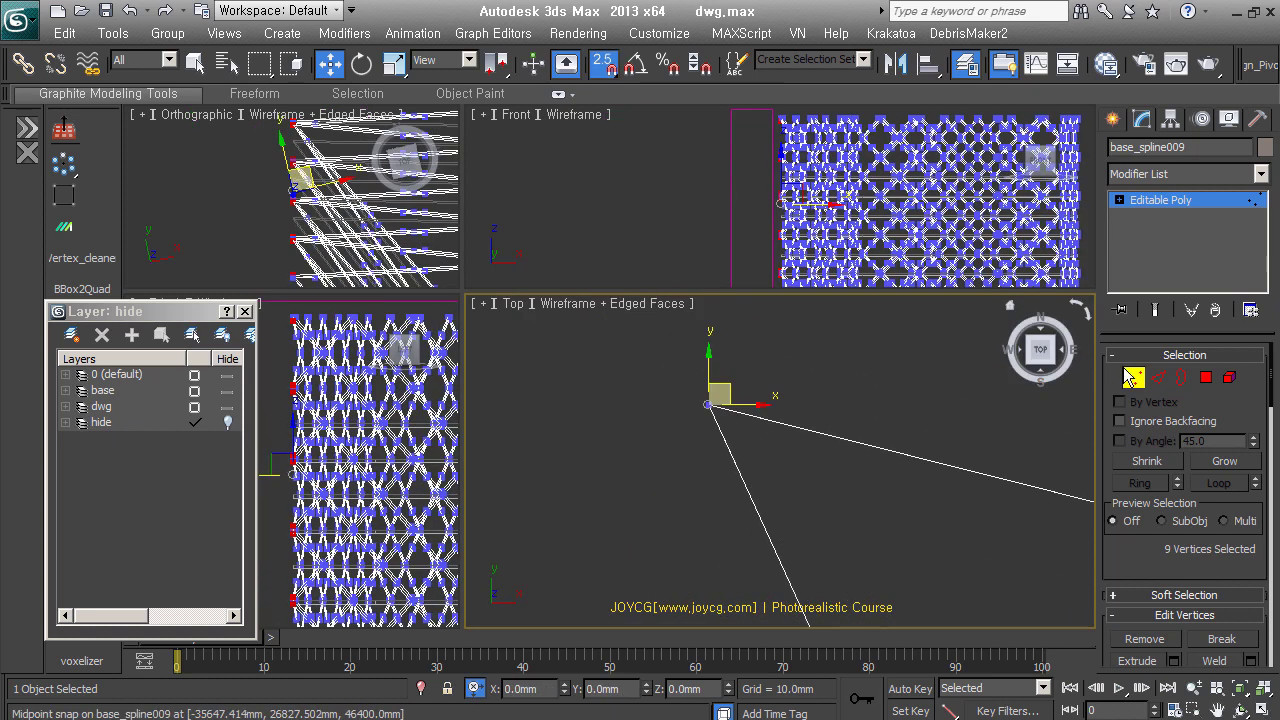
pyautogui.keyDown('alt'); pyautogui.moveTo(700, 470); pyautogui.dragTo(737, 451, button='middle'); pyautogui.keyUp('alt')
pyautogui.scroll(-3, 1148, 413)
pyautogui.scroll(-1, 1148, 413)
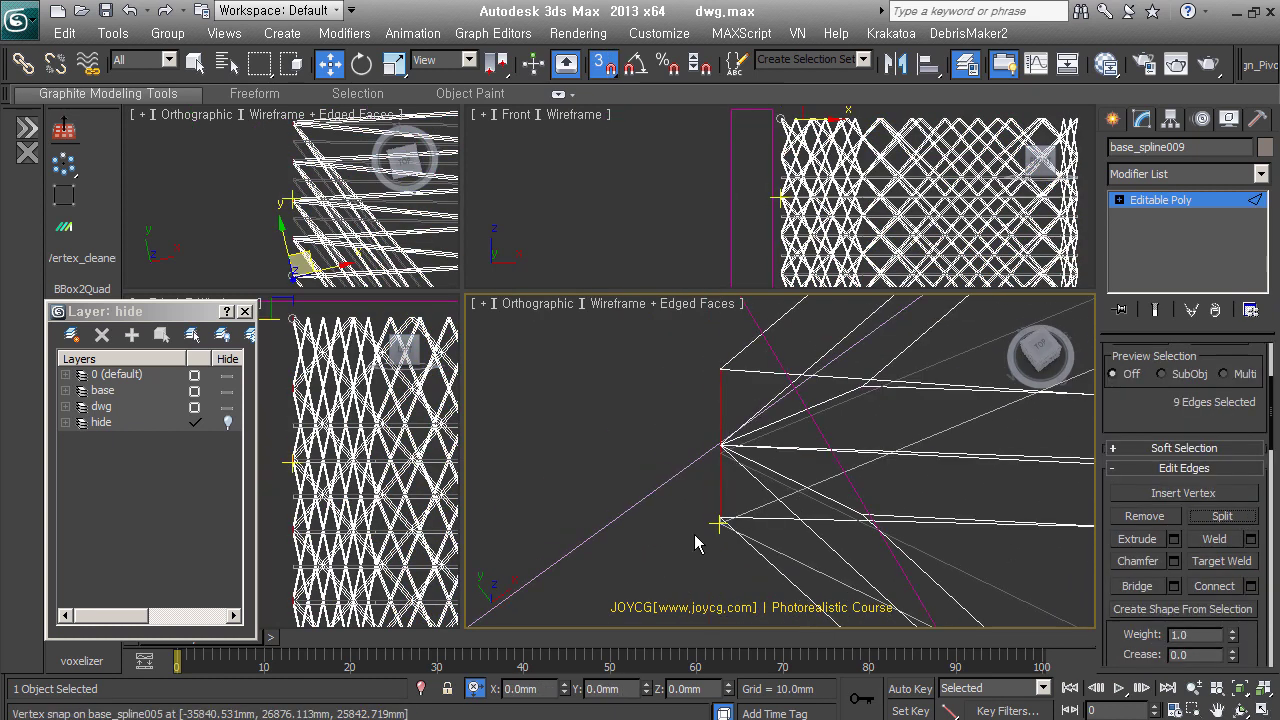
pyautogui.keyDown('alt'); pyautogui.moveTo(697, 543); pyautogui.dragTo(783, 553, button='middle'); pyautogui.keyUp('alt')
# Add an Edit Poly layer on top and QuickSlice across the lattice.
pyautogui.press('2')
pyautogui.moveTo(1043, 351)
pyautogui.keyDown('alt'); pyautogui.mouseDown(button='middle')
pyautogui.moveTo(851, 509)
pyautogui.moveTo(815, 460)
pyautogui.mouseUp(button='middle'); pyautogui.keyUp('alt')
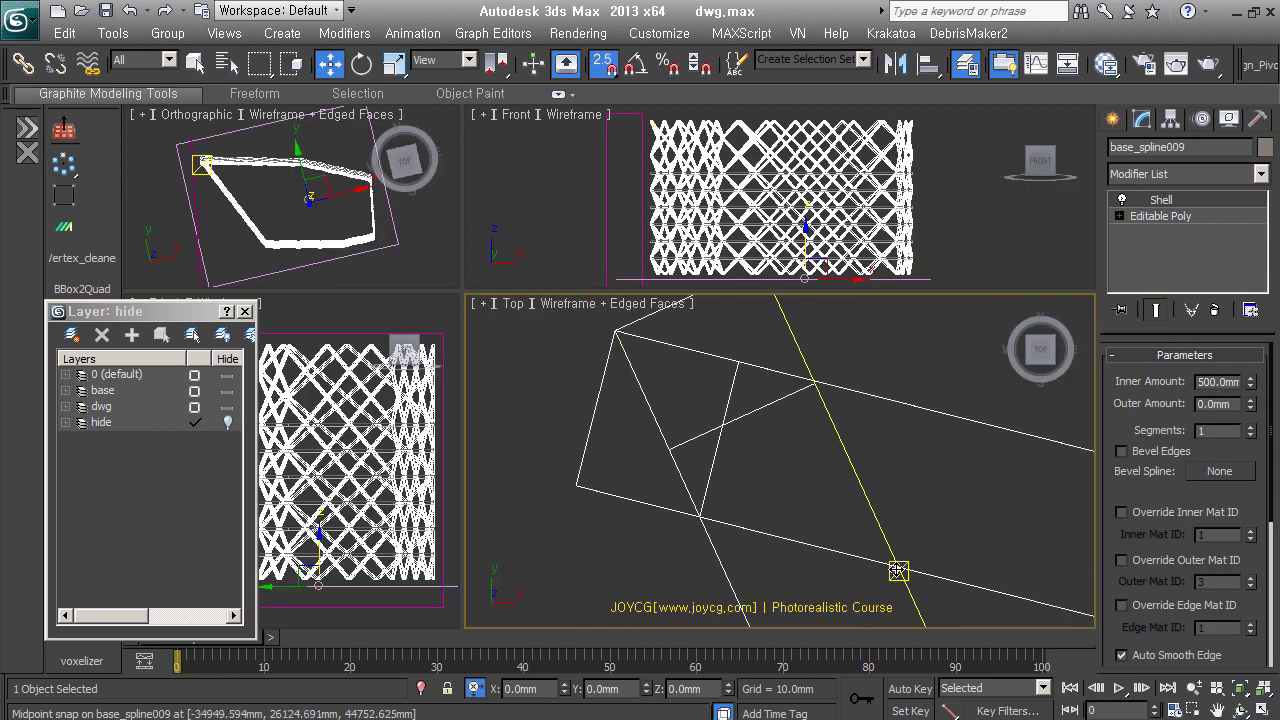
pyautogui.moveTo(898, 570); pyautogui.dragTo(851, 554, button='middle')
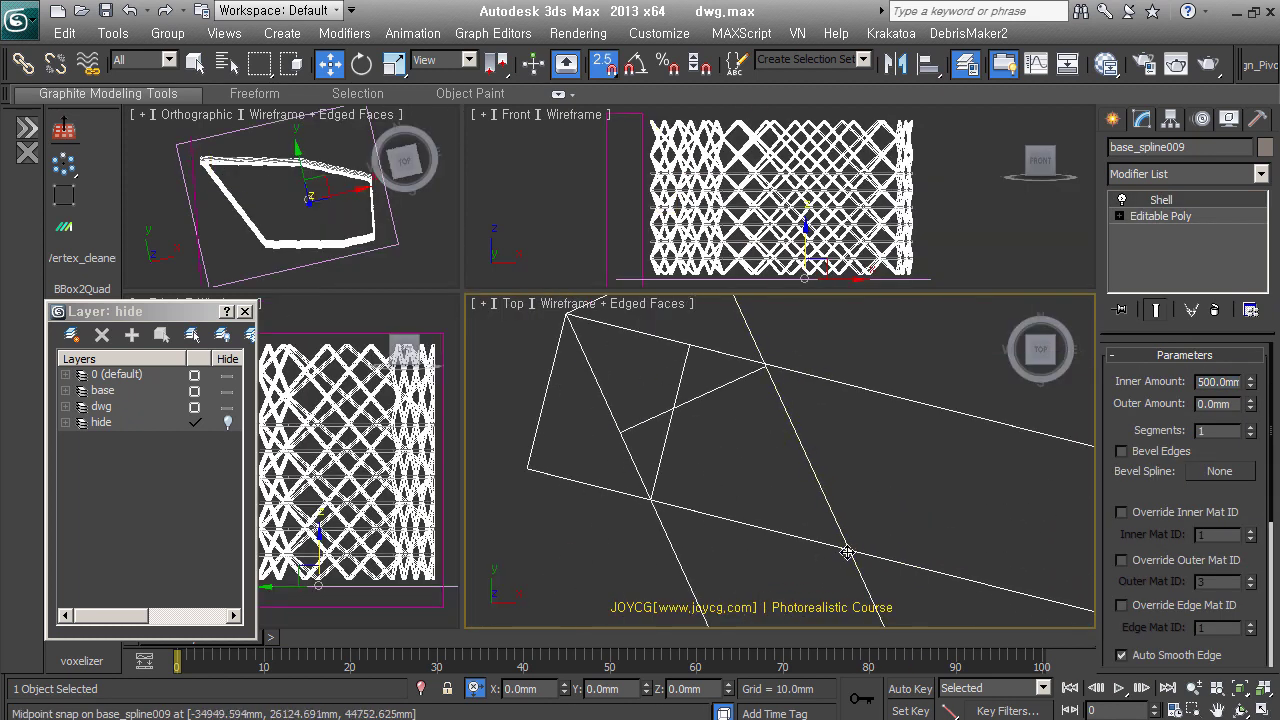
pyautogui.hotkey('ctrl', 'e')
pyautogui.scroll(-5, 1143, 620)
pyautogui.click(1147, 427)
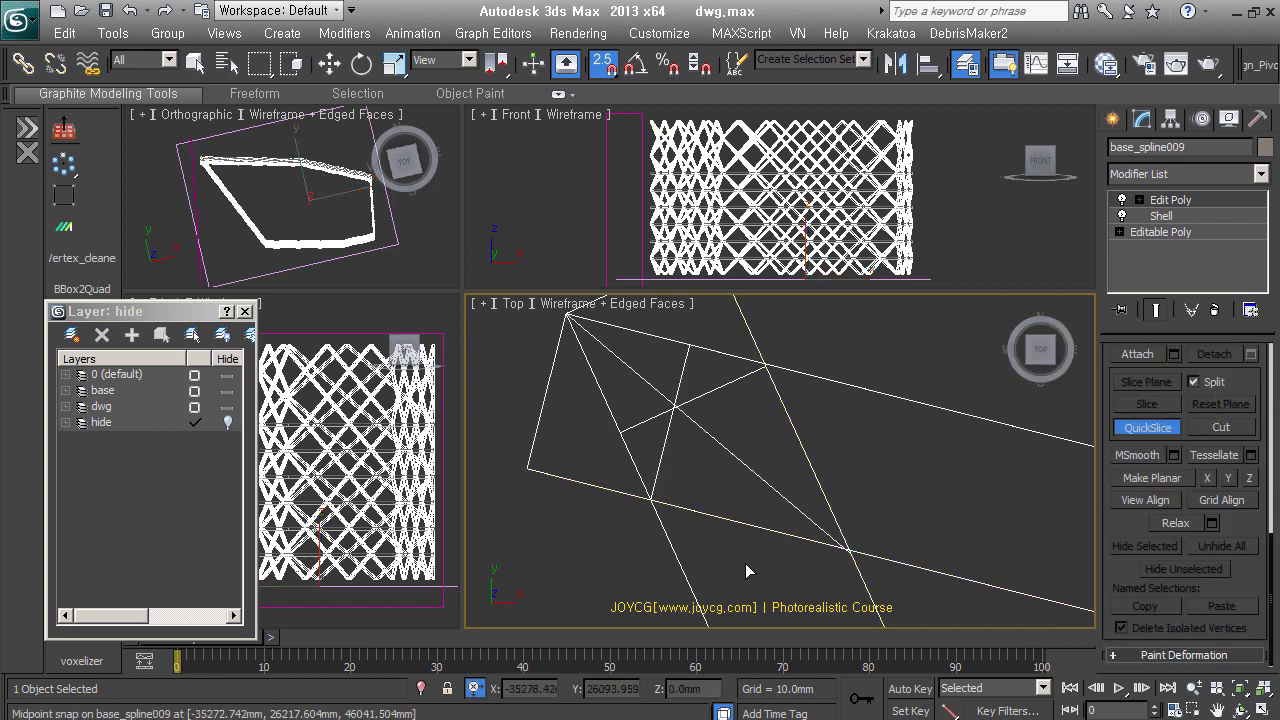
# At Element level, select all lattice elements, then pick a single element.
pyautogui.press('5')
pyautogui.hotkey('ctrl', 'a')
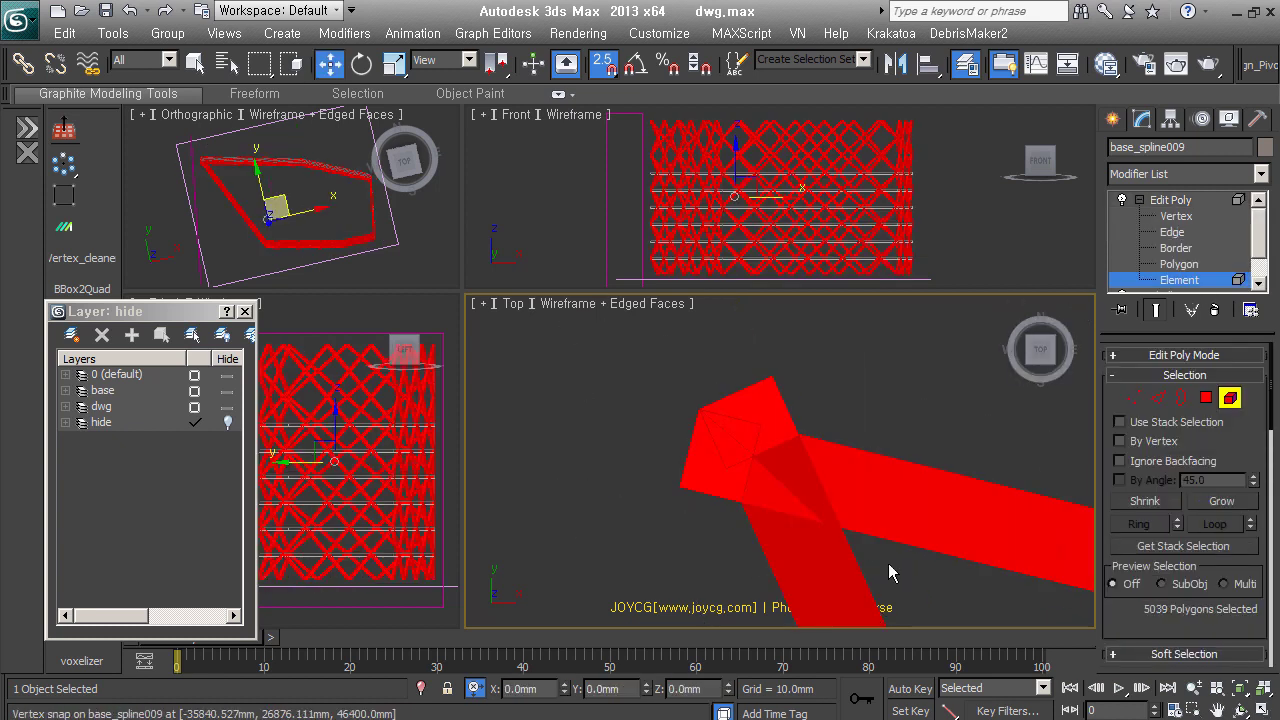
pyautogui.click(585, 354)
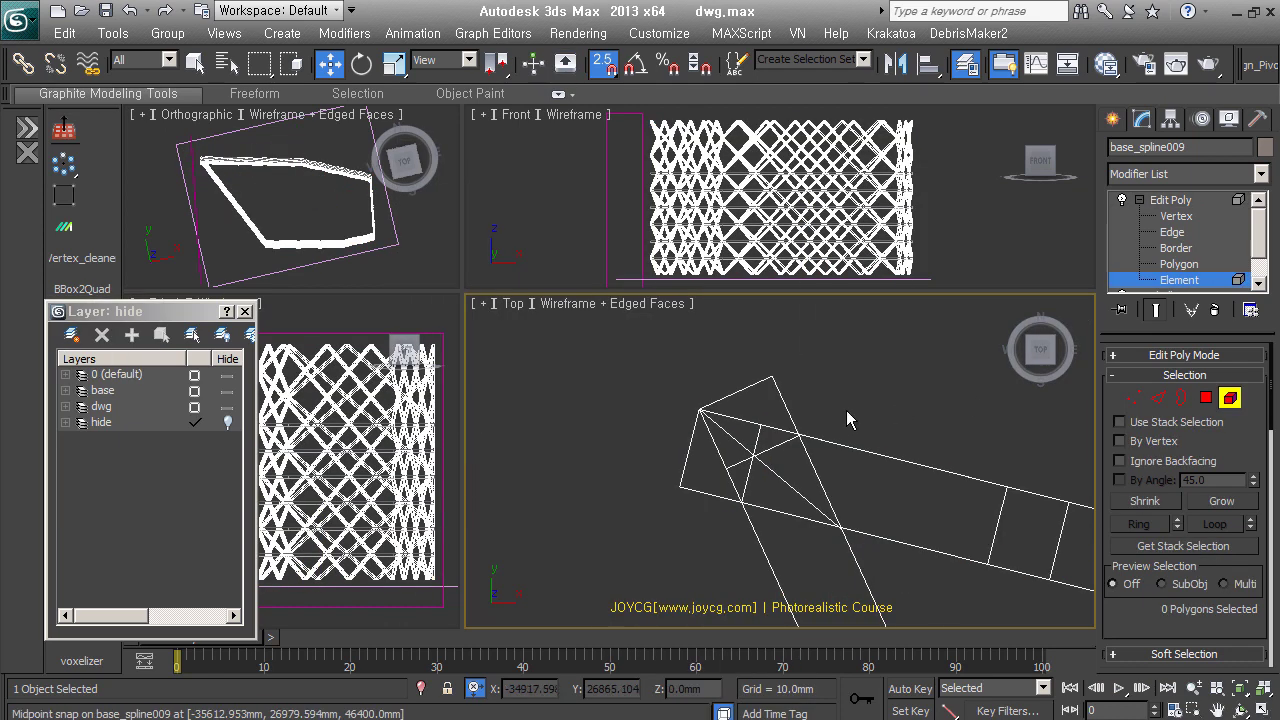
pyautogui.click(745, 440)
pyautogui.moveTo(750, 445)
pyautogui.keyDown('alt'); pyautogui.mouseDown(button='middle')
pyautogui.moveTo(824, 450)
pyautogui.moveTo(783, 473)
pyautogui.moveTo(752, 426)
pyautogui.mouseUp(button='middle'); pyautogui.keyUp('alt')
# Weld lattice vertices at 46.96 mm and run the vertex cleanup script on all vertices.
pyautogui.press('1')
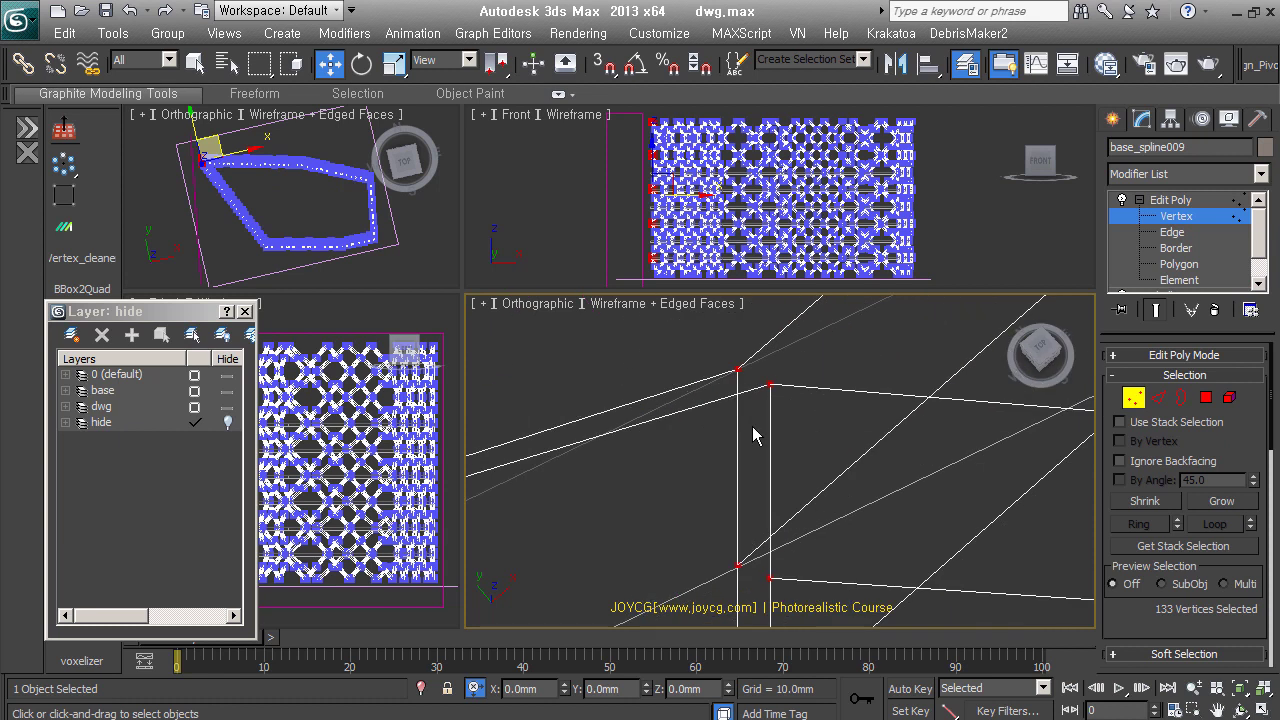
pyautogui.scroll(-3, 1252, 498)
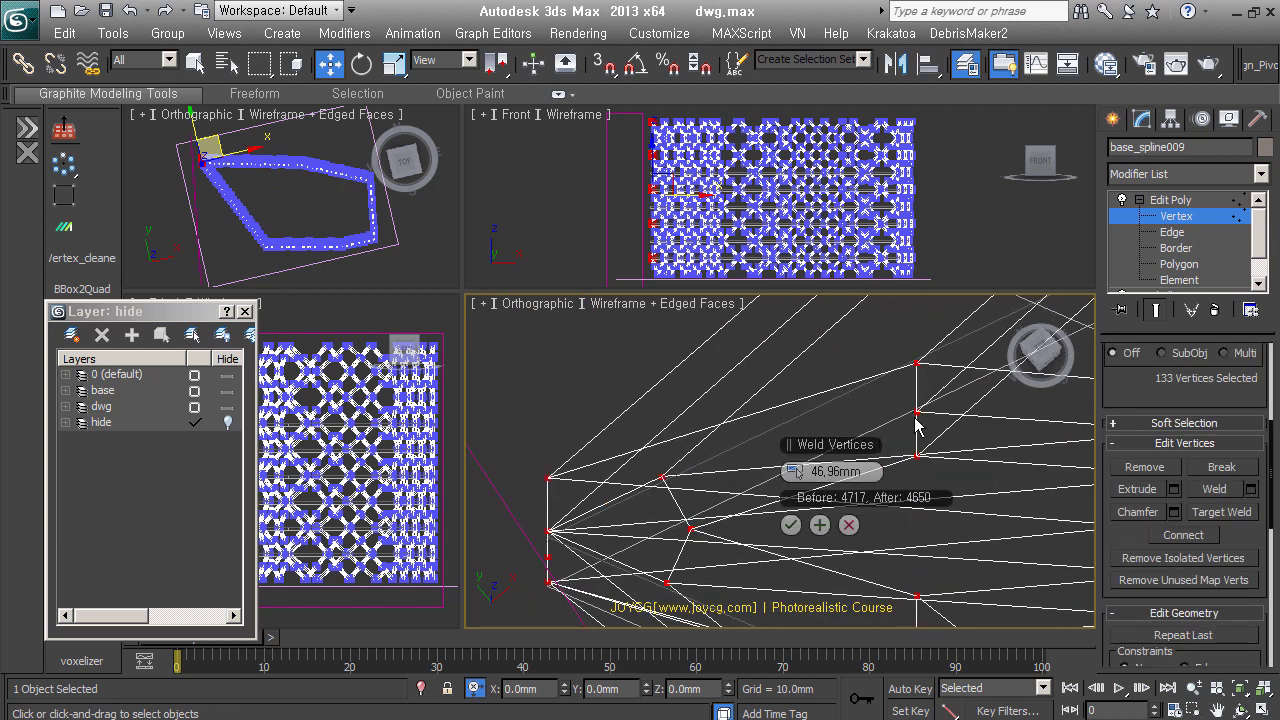
pyautogui.click(790, 524)
pyautogui.scroll(-3, 600, 420)
pyautogui.hotkey('ctrl', 'a')
pyautogui.click(95, 262)
pyautogui.press('Return')
pyautogui.click(836, 436)
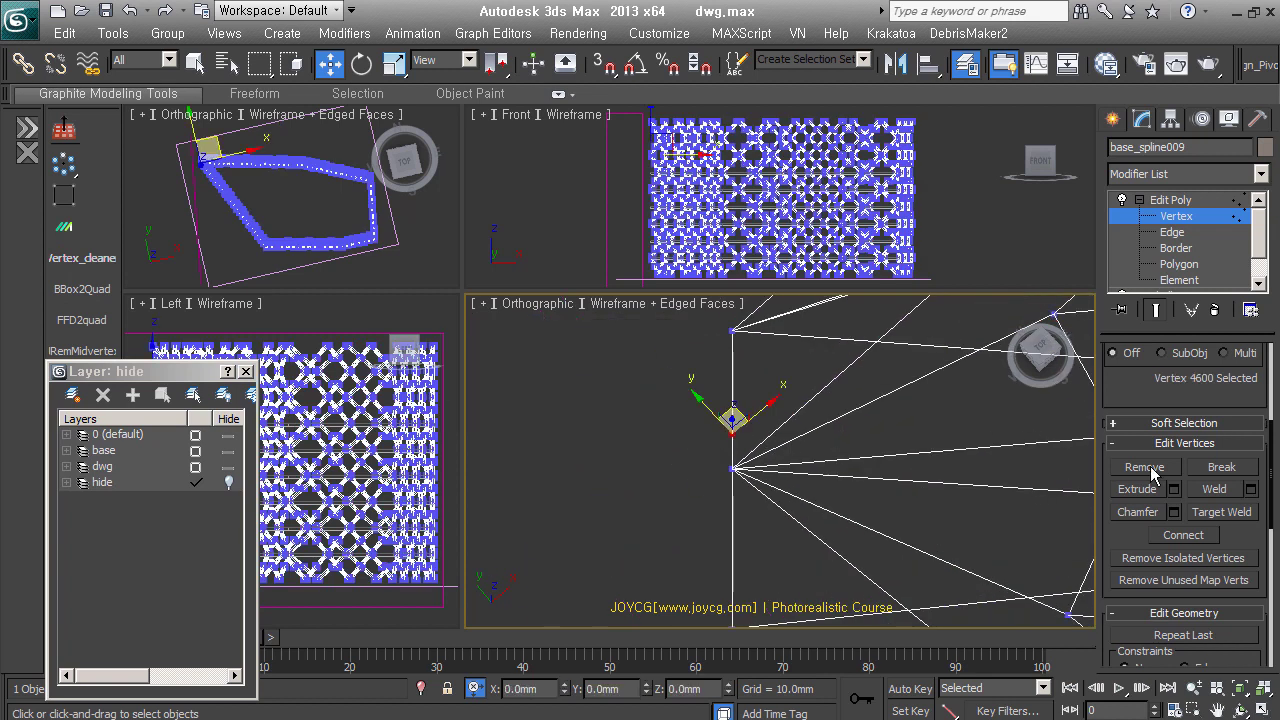
pyautogui.scroll(3, 845, 462)
pyautogui.press('F3')
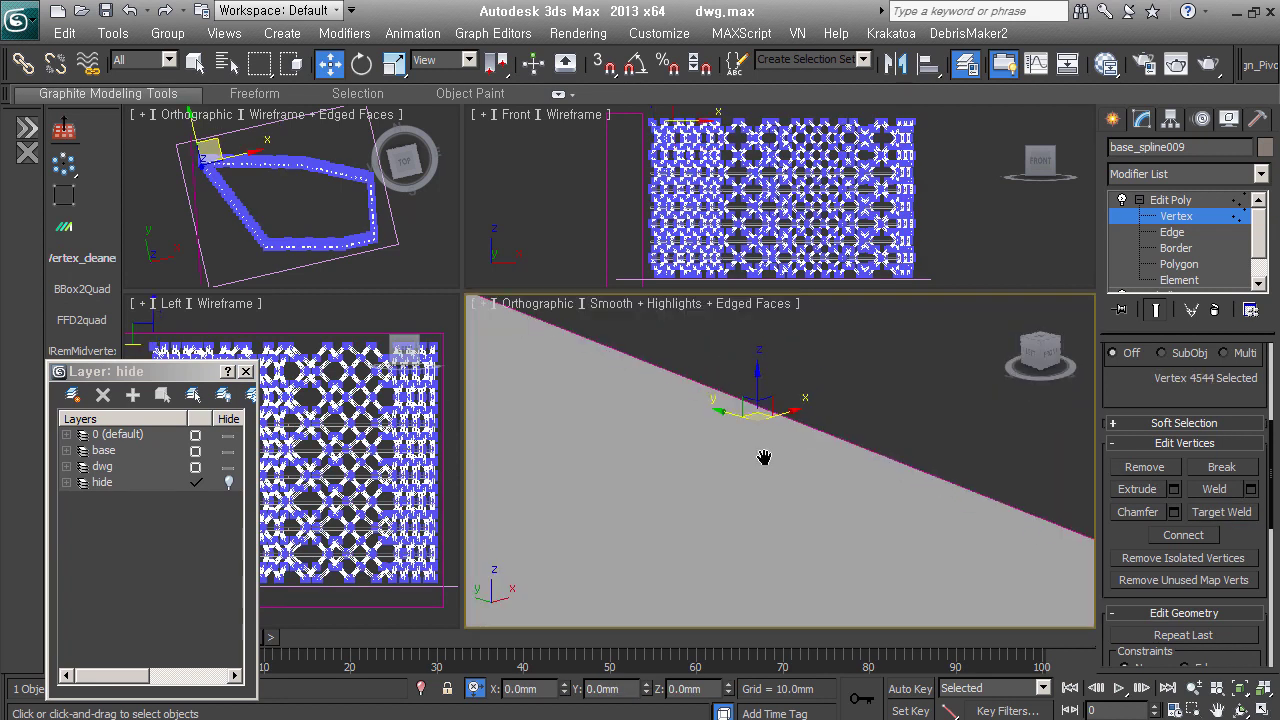
# Move base_spline008 from the default layer into the hide layer.
pyautogui.click(226, 467)
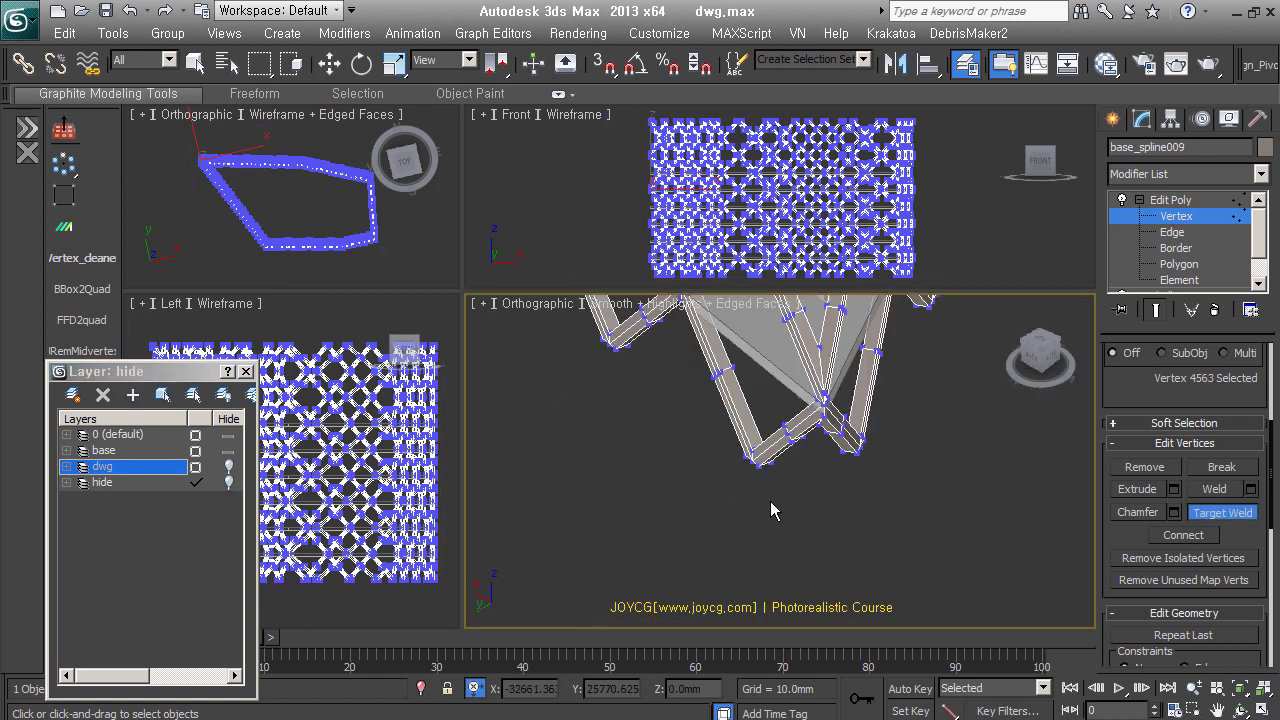
pyautogui.scroll(-3, 870, 548)
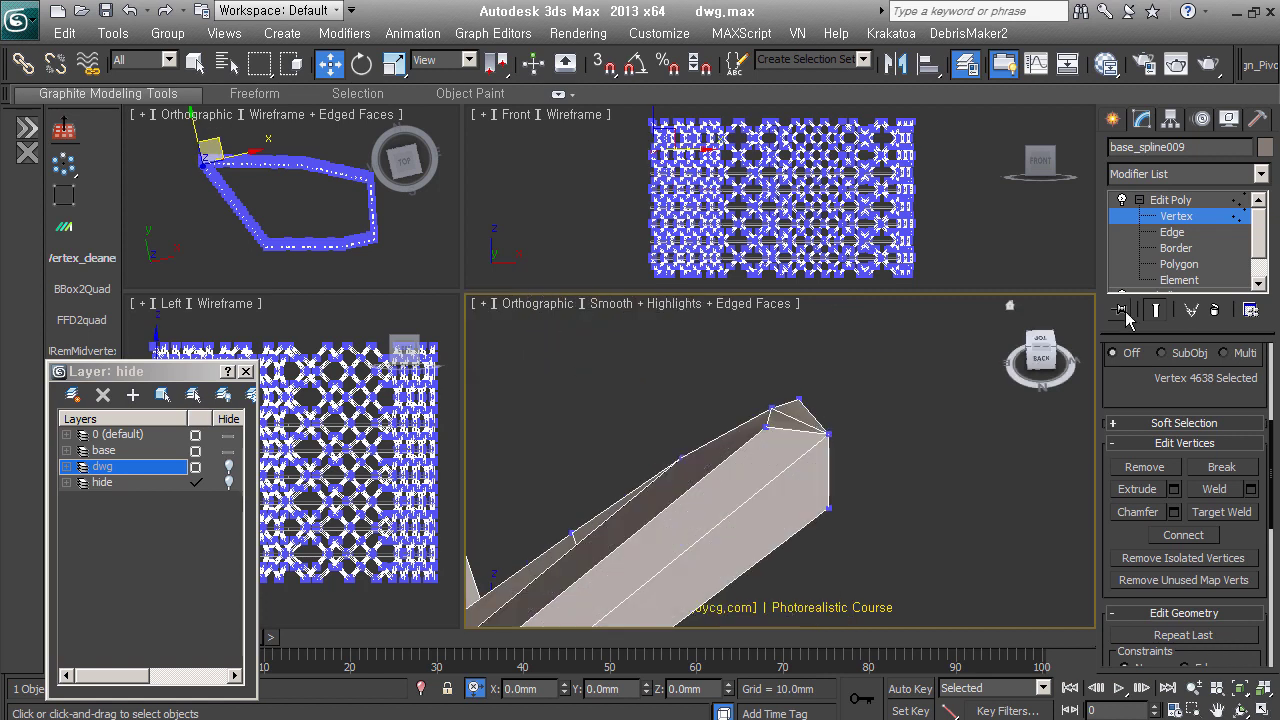
pyautogui.press('1')
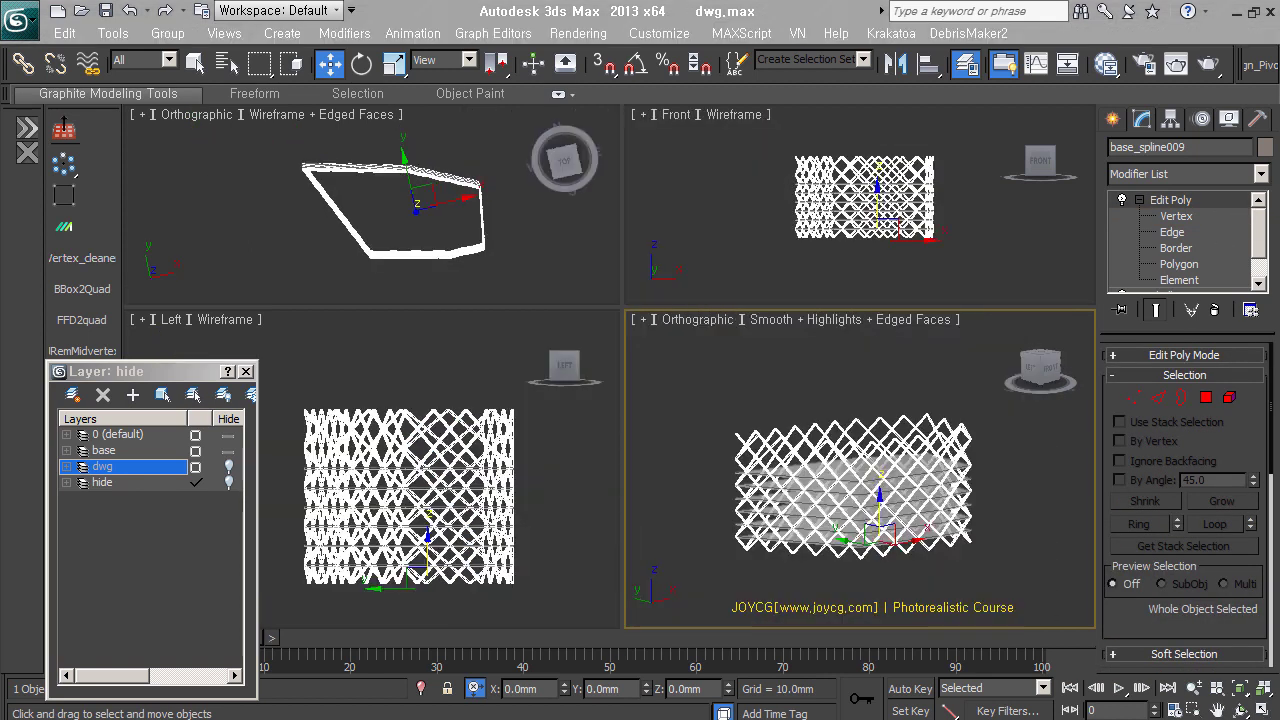
pyautogui.click(102, 482)
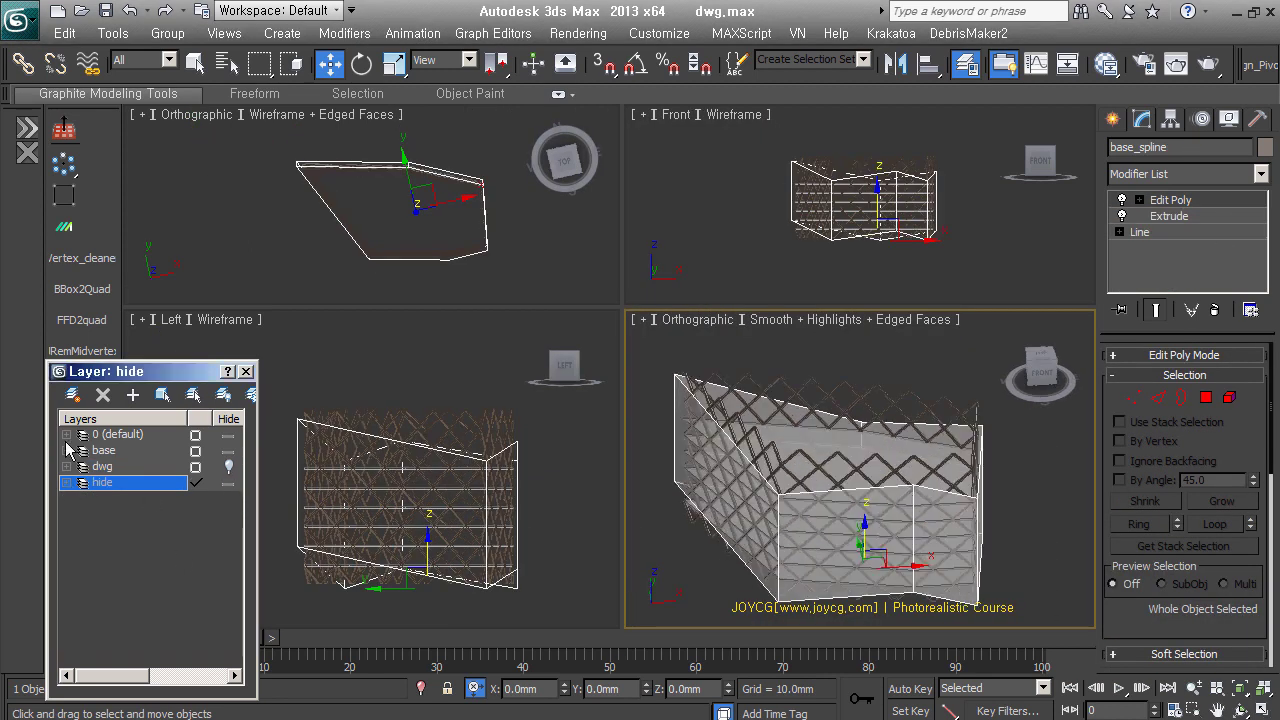
pyautogui.click(66, 434)
pyautogui.moveTo(145, 450); pyautogui.dragTo(102, 514)
# Cap all open borders of the base mass so it becomes a closed solid.
pyautogui.click(136, 530)
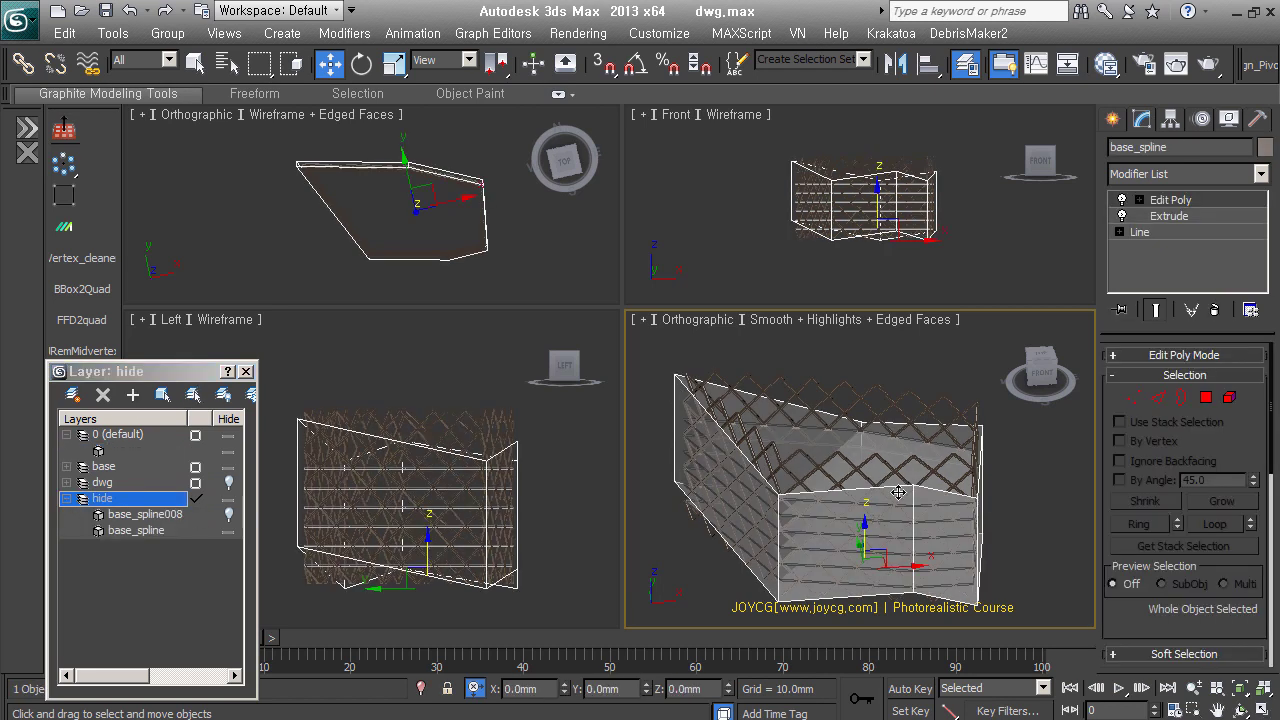
pyautogui.press('3')
pyautogui.click(1222, 494)
pyautogui.keyDown('alt'); pyautogui.moveTo(900, 480); pyautogui.dragTo(967, 487, button='middle'); pyautogui.keyUp('alt')
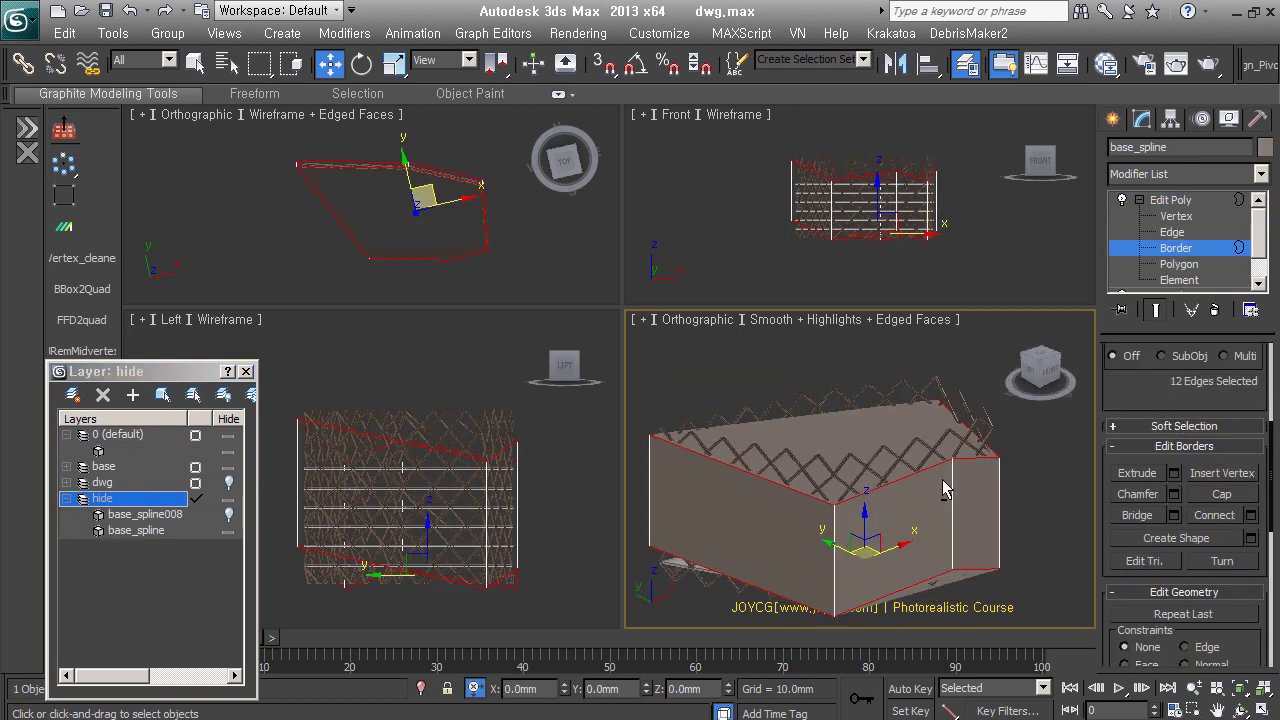
pyautogui.press('1')
pyautogui.click(1000, 568)
pyautogui.keyDown('alt'); pyautogui.moveTo(1000, 568); pyautogui.dragTo(942, 452, button='middle'); pyautogui.keyUp('alt')
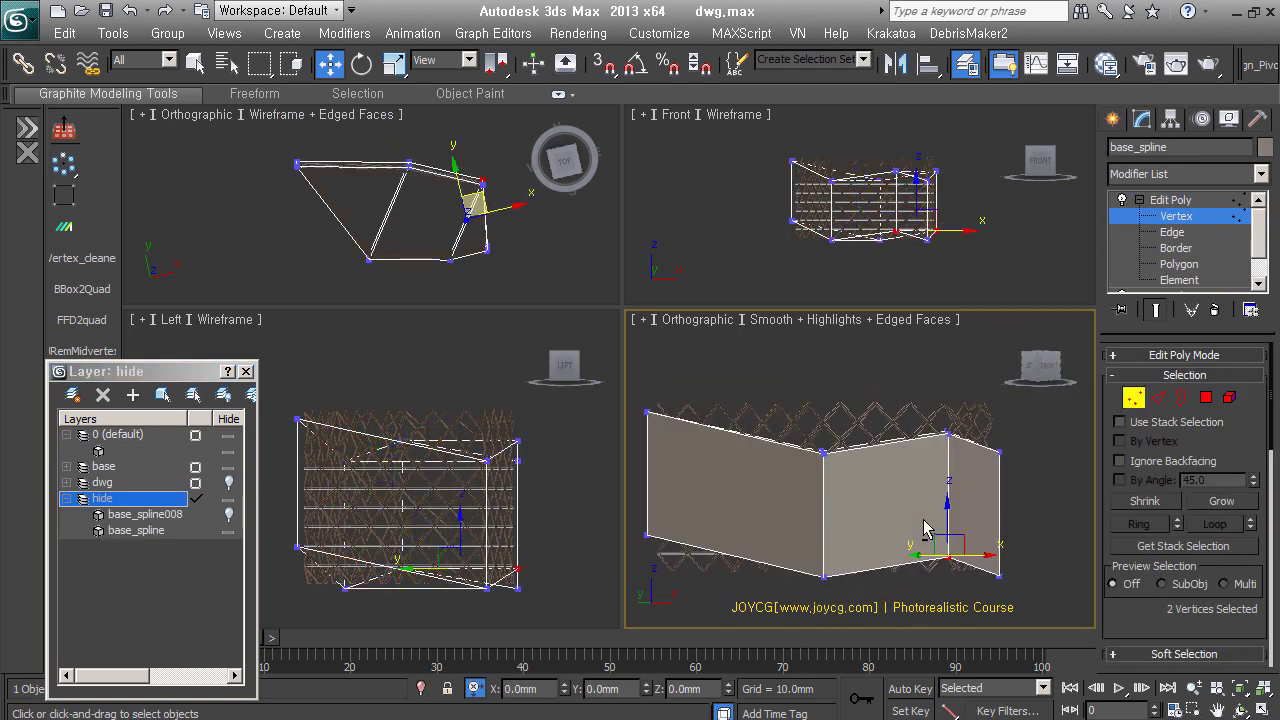
pyautogui.press('1')
pyautogui.click(893, 407)
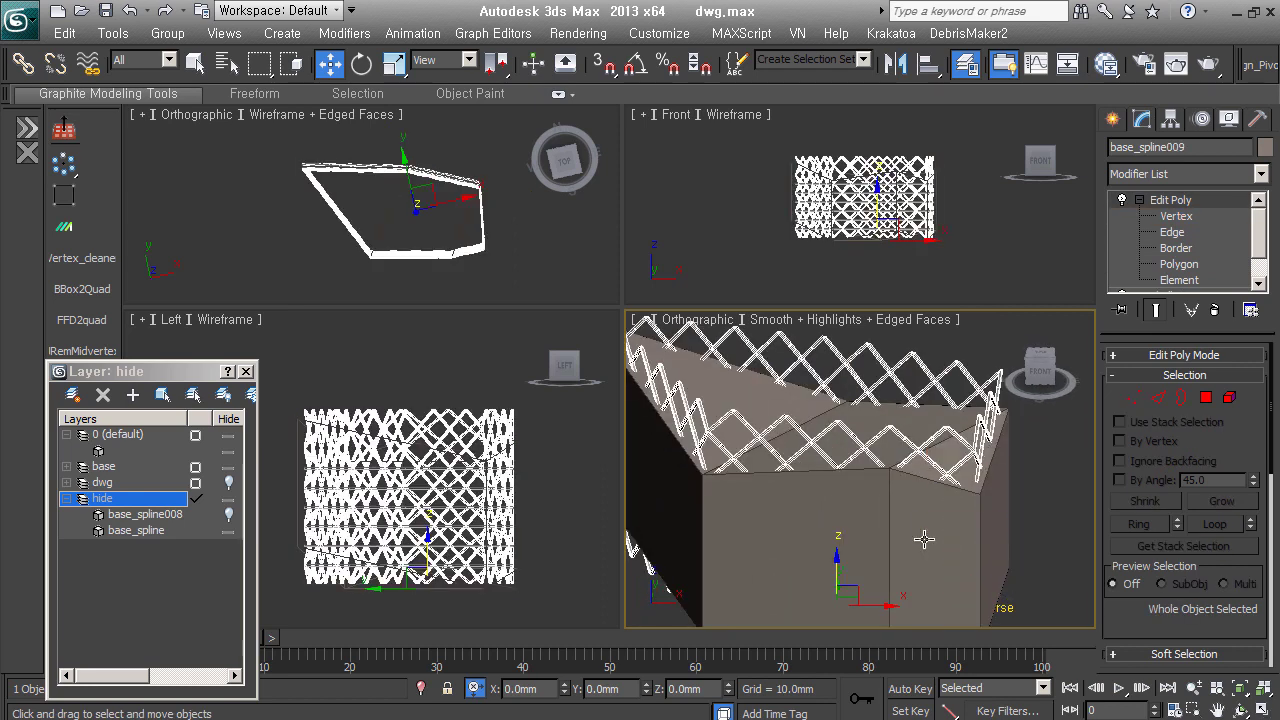
# Start a ProBoolean compound object on the base mass box.
pyautogui.click(1112, 120)
pyautogui.click(1185, 178)
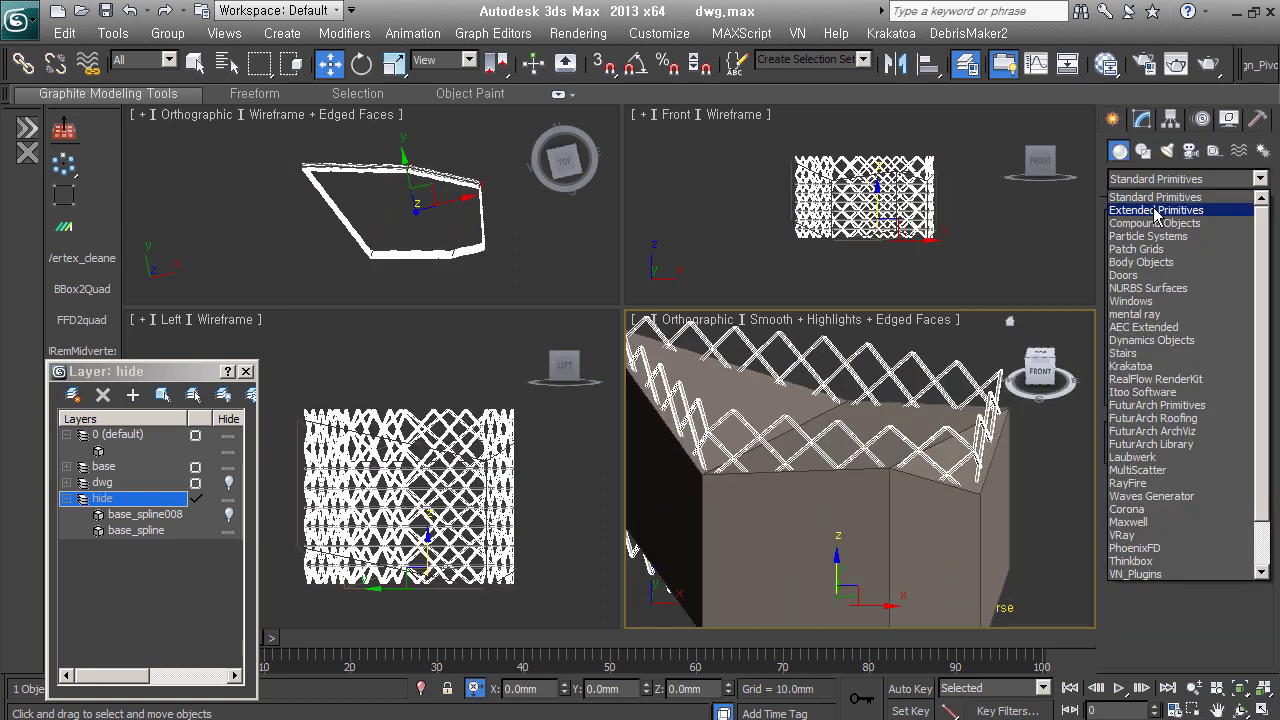
pyautogui.click(1160, 223)
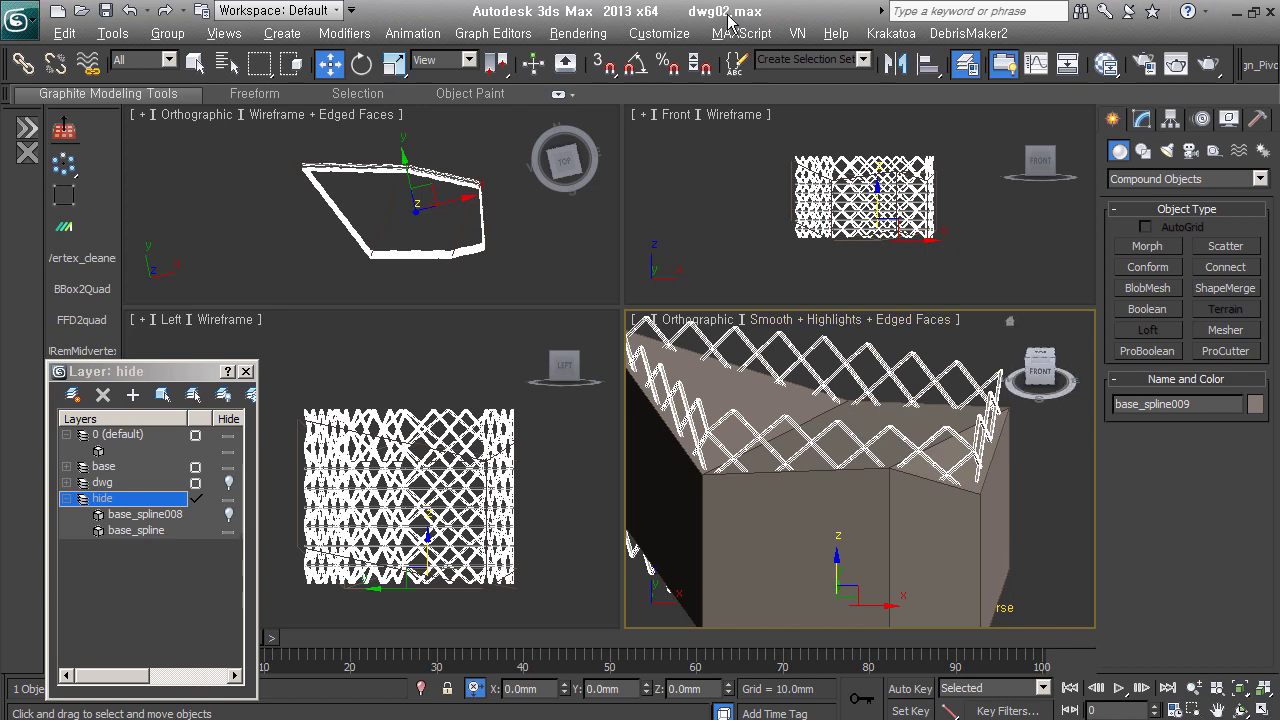
pyautogui.click(1043, 531)
pyautogui.click(988, 508)
pyautogui.click(1145, 352)
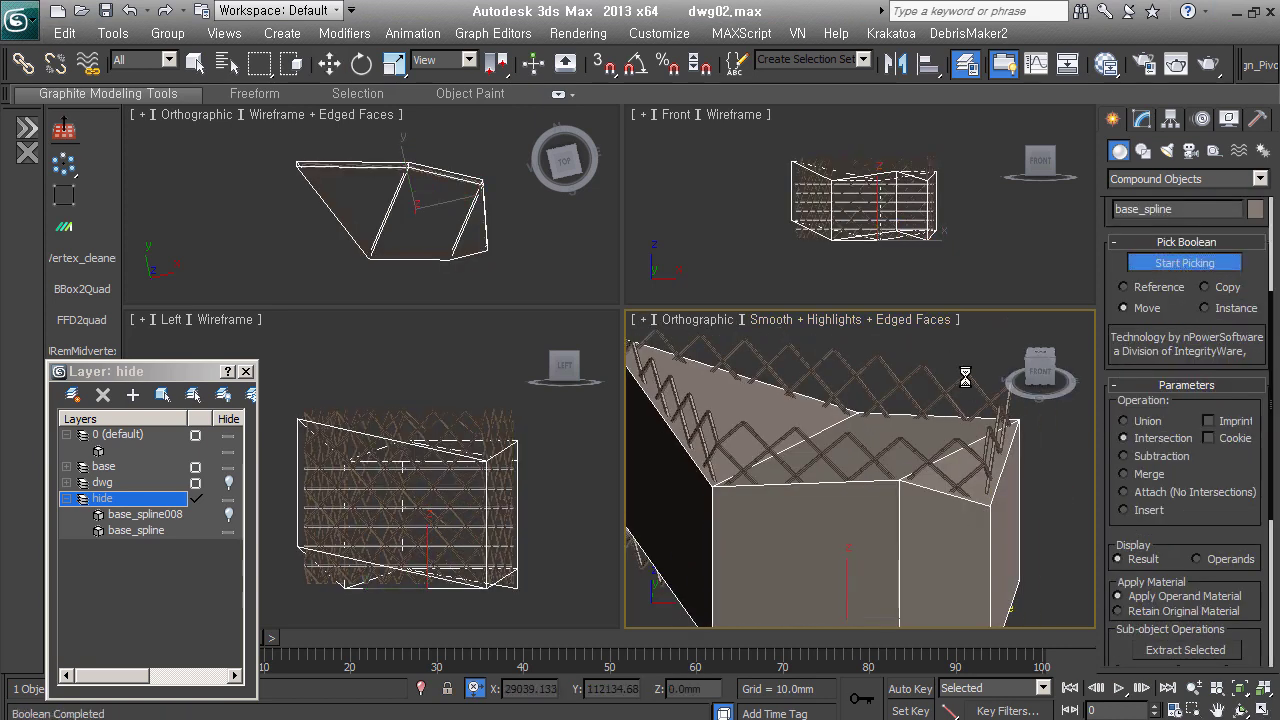
# Inspect the trimmed lattice and check a vertex at a beam crossing.
pyautogui.scroll(-3, 1160, 618)
pyautogui.scroll(-3, 1160, 618)
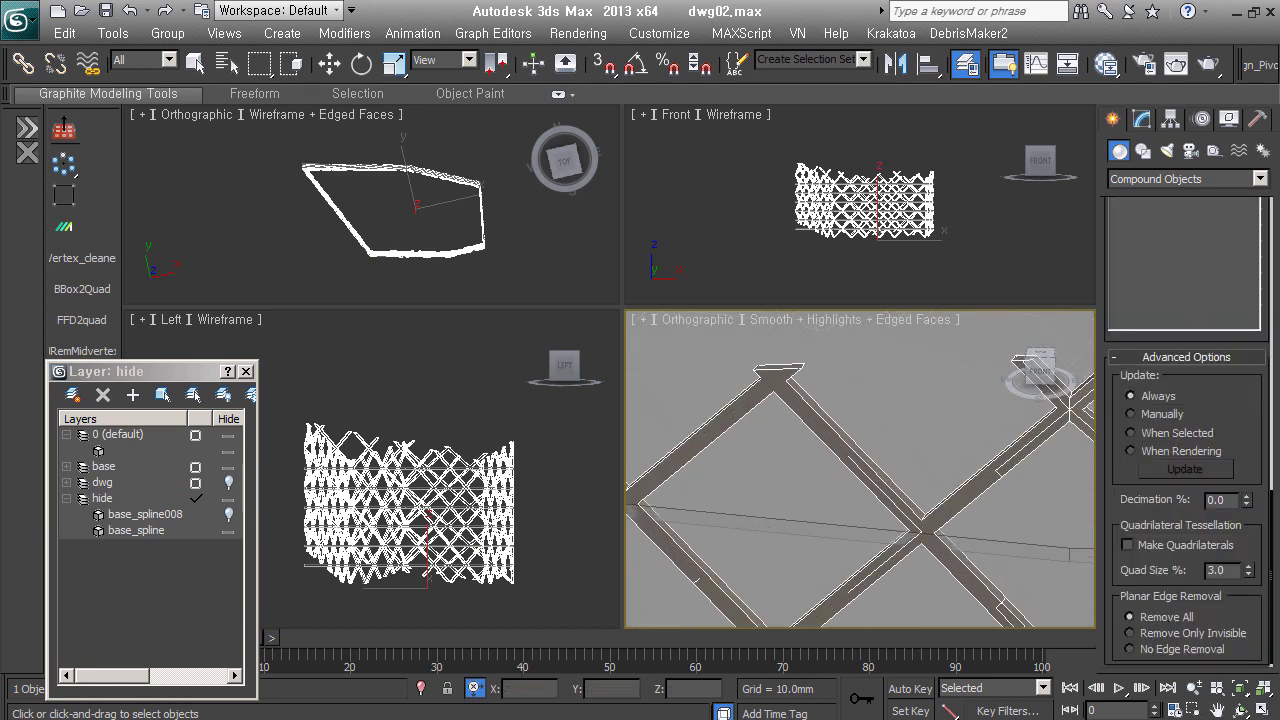
pyautogui.moveTo(957, 591)
pyautogui.keyDown('alt'); pyautogui.mouseDown(button='middle')
pyautogui.moveTo(924, 523)
pyautogui.moveTo(886, 531)
pyautogui.mouseUp(button='middle'); pyautogui.keyUp('alt')
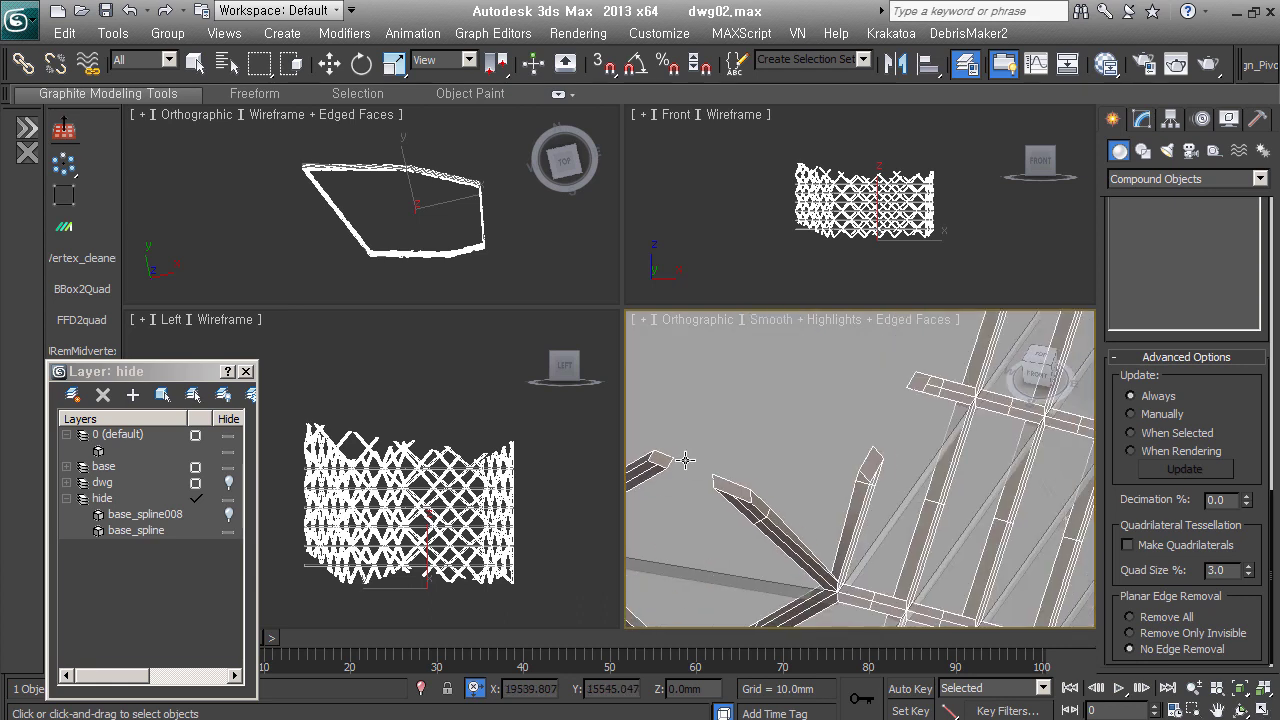
pyautogui.click(840, 550)
pyautogui.click(840, 550)
pyautogui.scroll(5, 840, 550)
pyautogui.scroll(3, 830, 508)
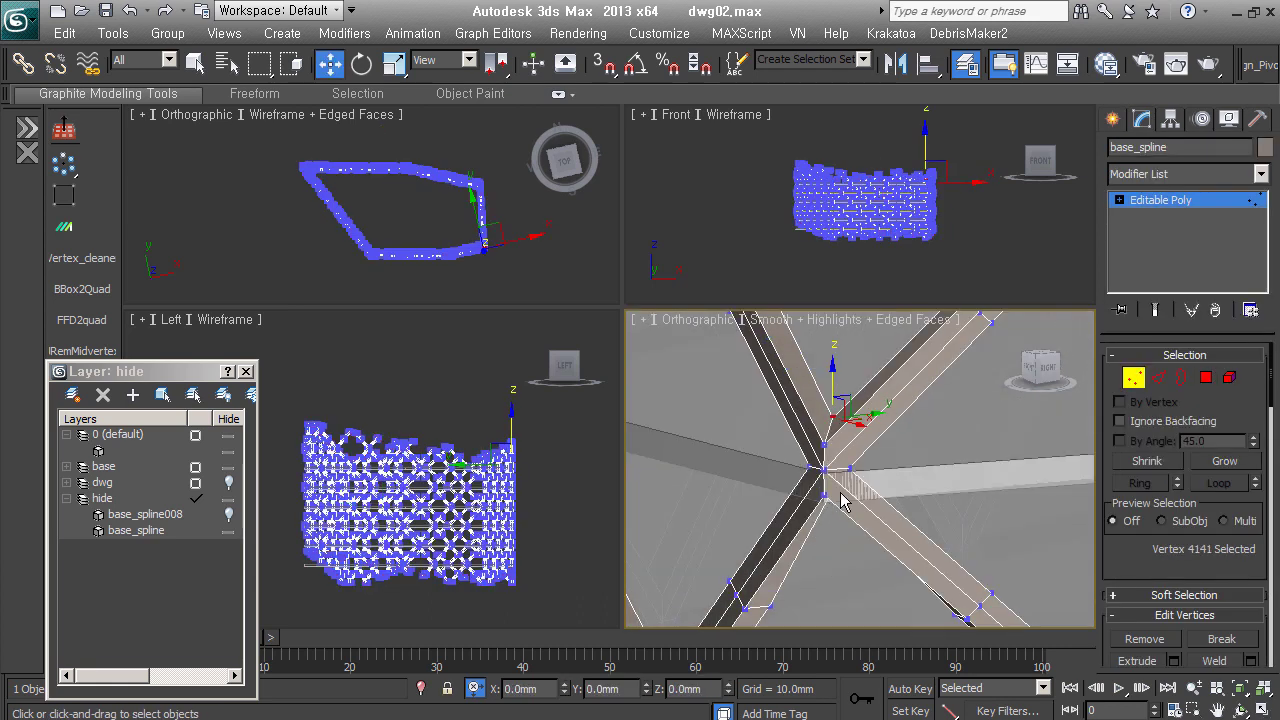
pyautogui.click(1133, 377)
pyautogui.scroll(-5, 855, 515)
pyautogui.scroll(-3, 855, 515)
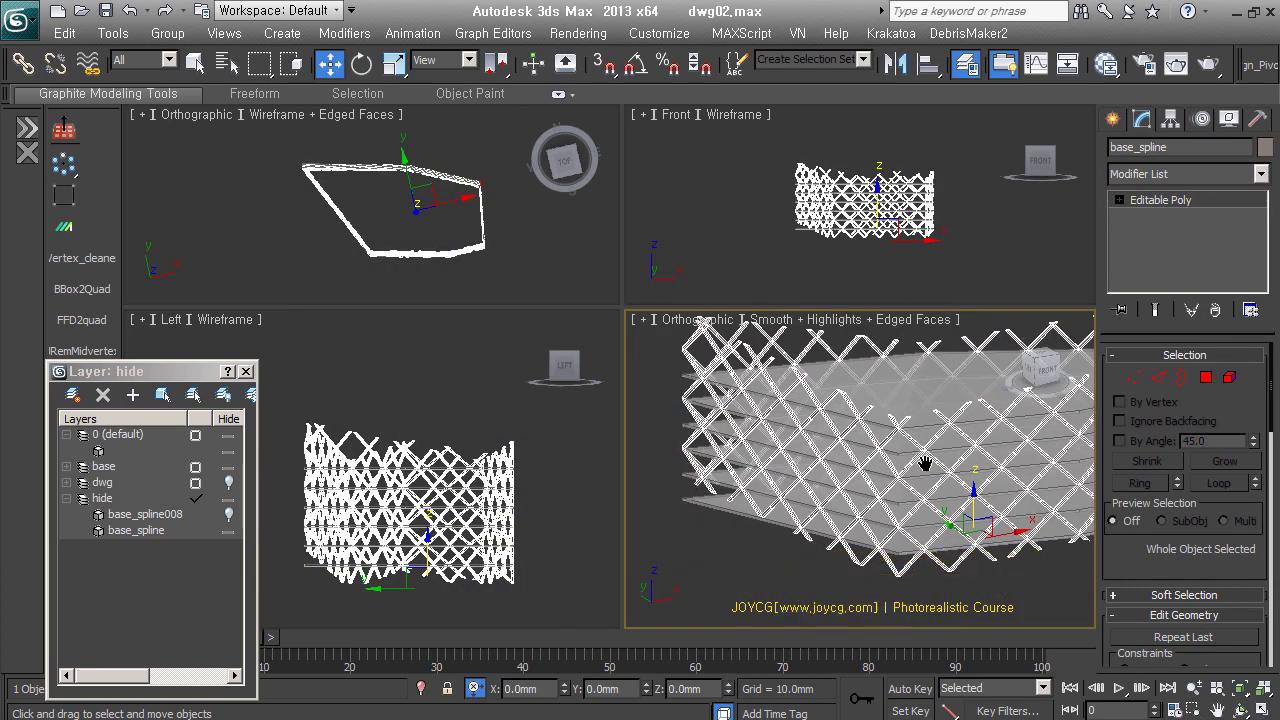
# Unhide base_spline008 and delete its Extrude modifier.
pyautogui.click(145, 514)
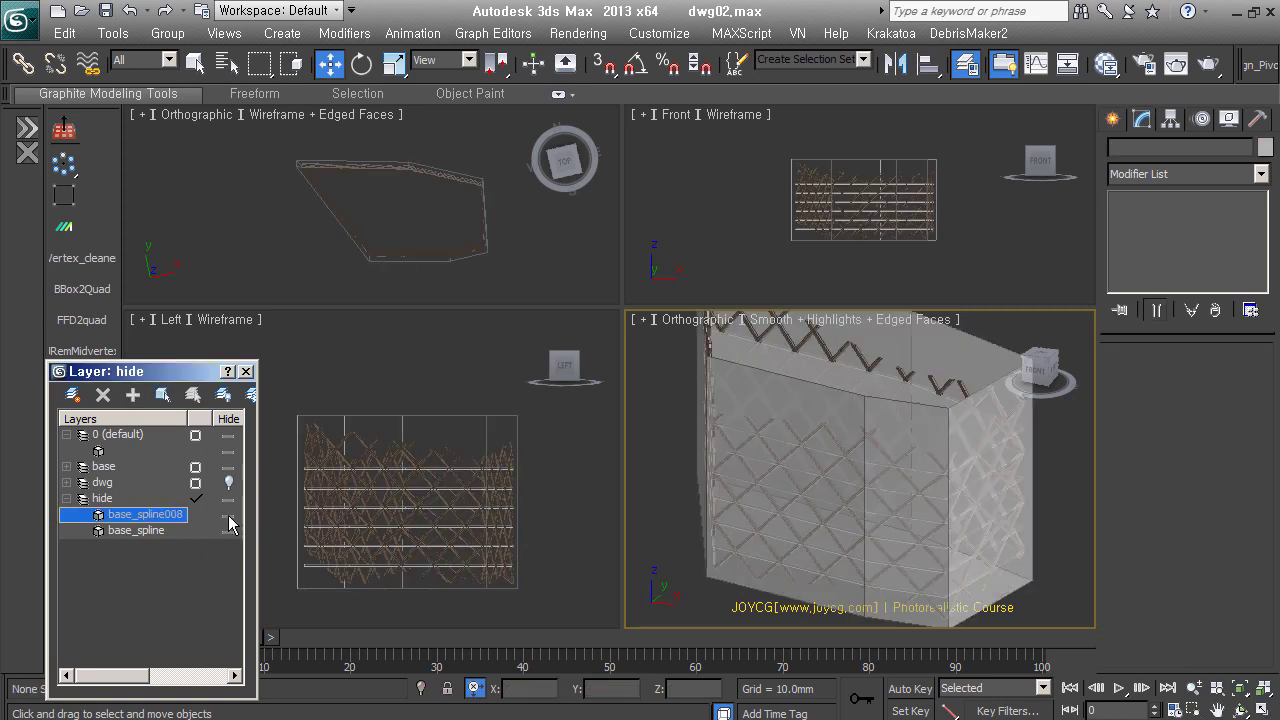
pyautogui.click(229, 514)
pyautogui.keyDown('alt'); pyautogui.moveTo(850, 500); pyautogui.dragTo(910, 528, button='middle'); pyautogui.keyUp('alt')
pyautogui.scroll(2, 910, 528)
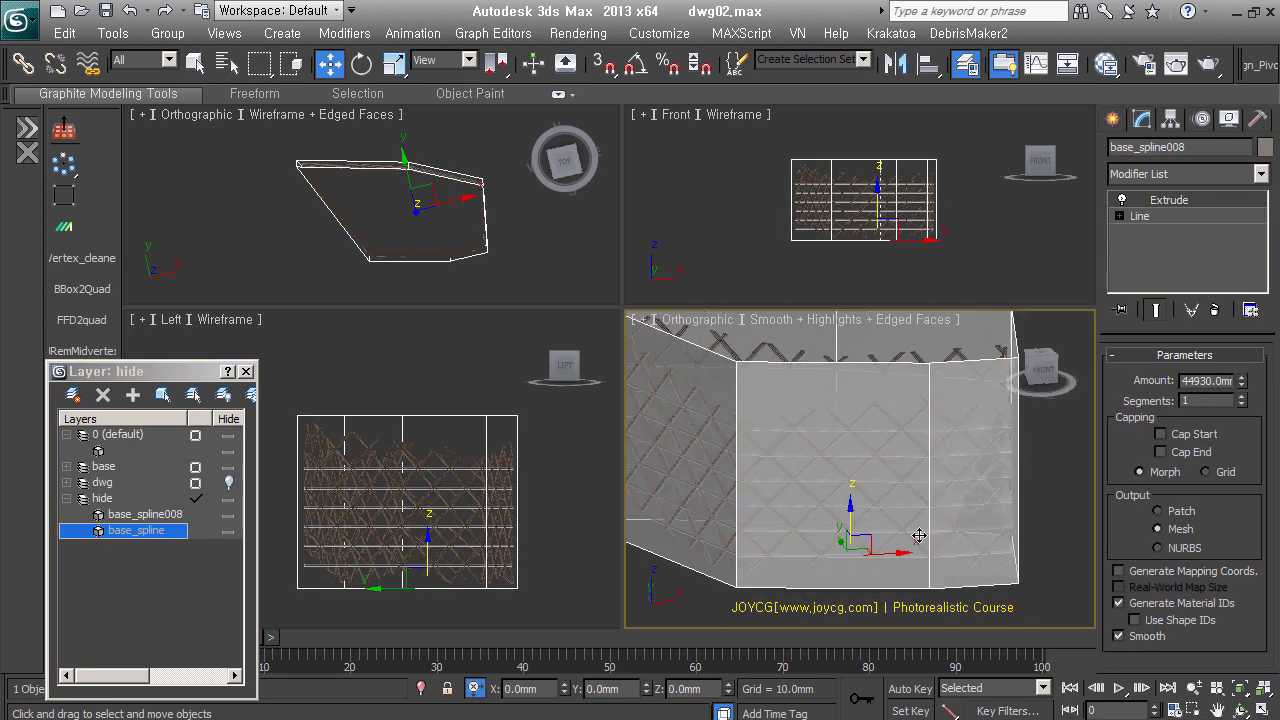
pyautogui.click(1214, 310)
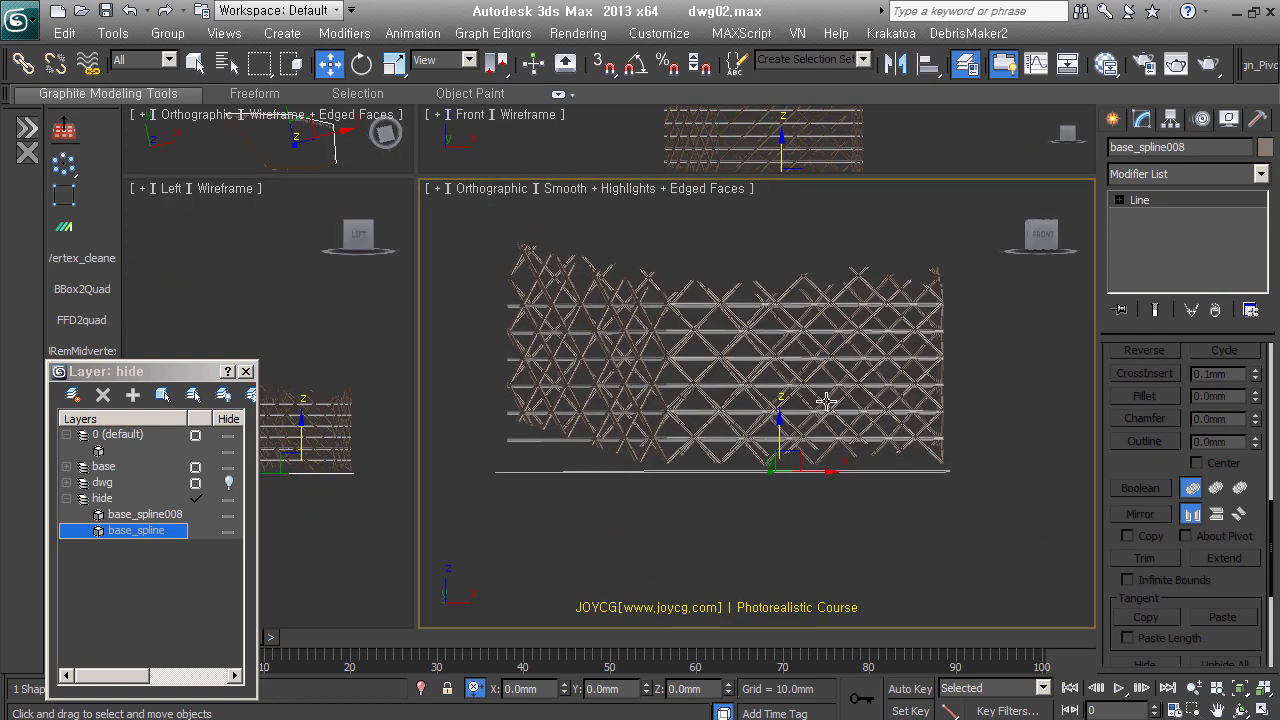
# Create a new layer 'body' from the selected objects and hide it.
pyautogui.click(132, 394)
pyautogui.doubleClick(104, 466)
pyautogui.write('body')
pyautogui.press('Return')
pyautogui.click(226, 466)
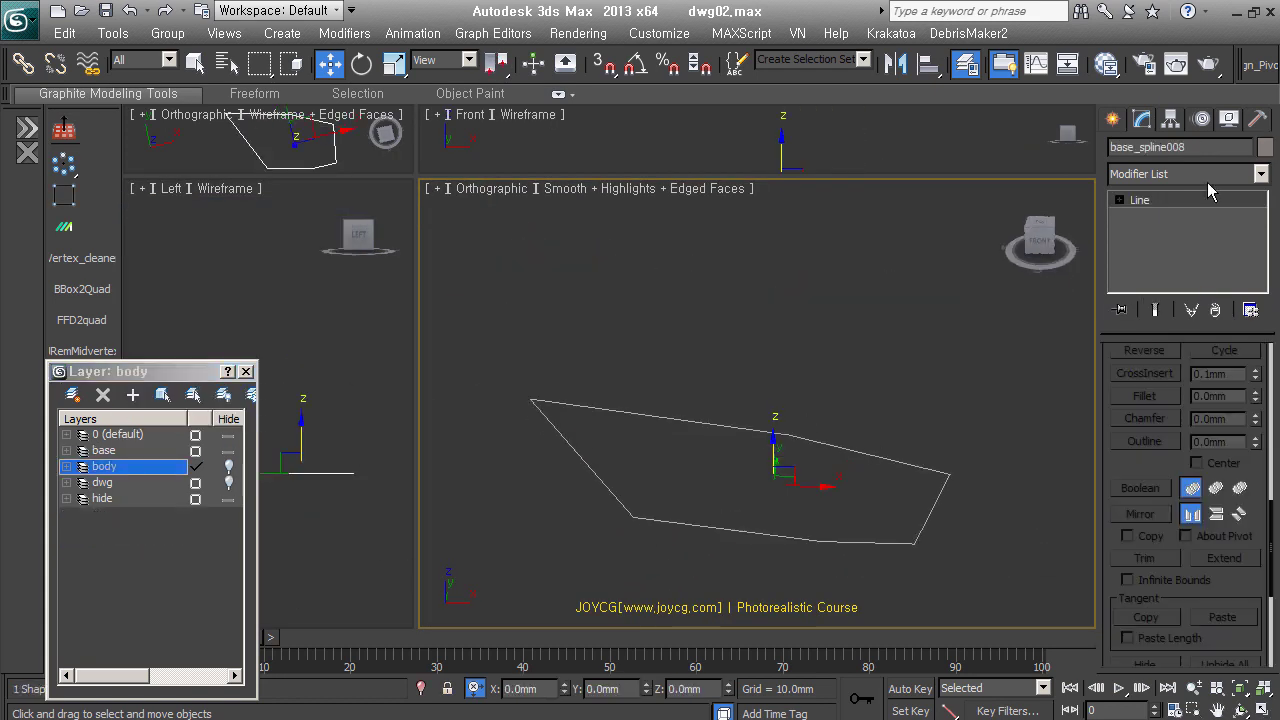
# Make layer 0 current and draw a vertical line in the front view.
pyautogui.click(1142, 150)
pyautogui.click(1148, 262)
pyautogui.click(826, 344)
pyautogui.press('w')
pyautogui.click(819, 378)
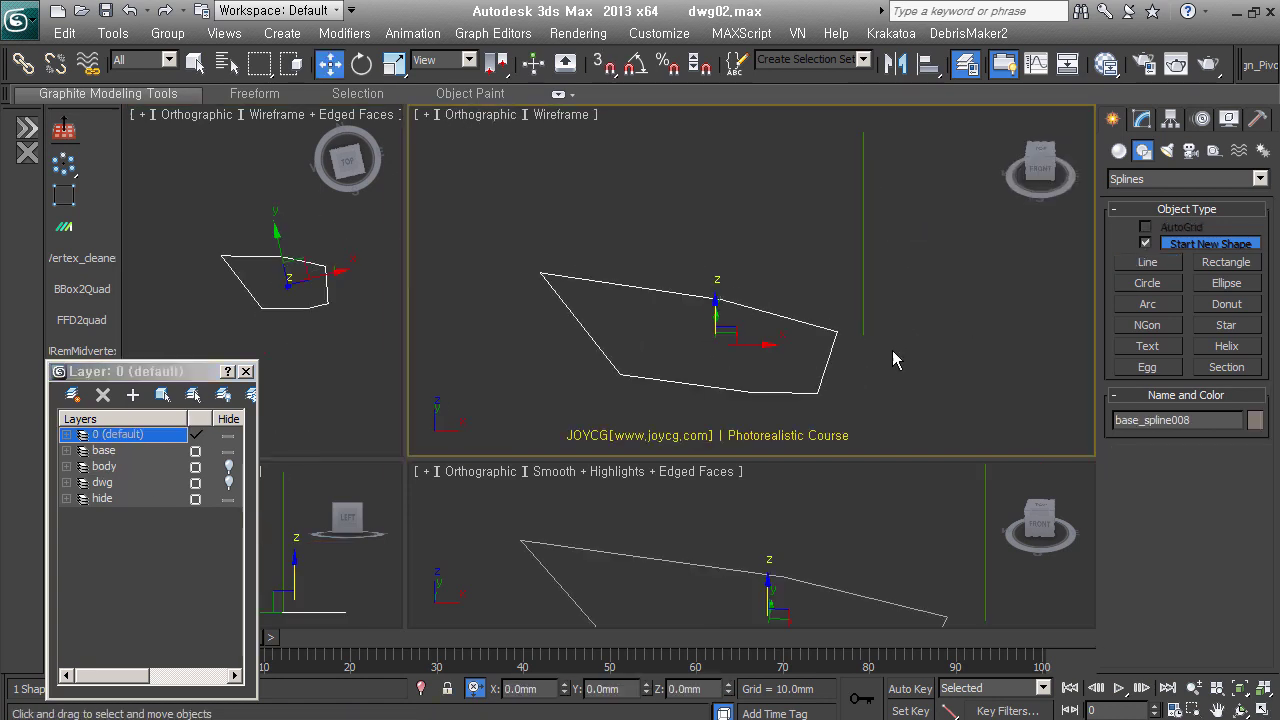
# Create a 3700 × 3700 mm Standard Primitives plane, then select the base_spline008 outline.
pyautogui.click(1118, 150)
pyautogui.click(1188, 179)
pyautogui.click(1170, 190)
pyautogui.click(1226, 330)
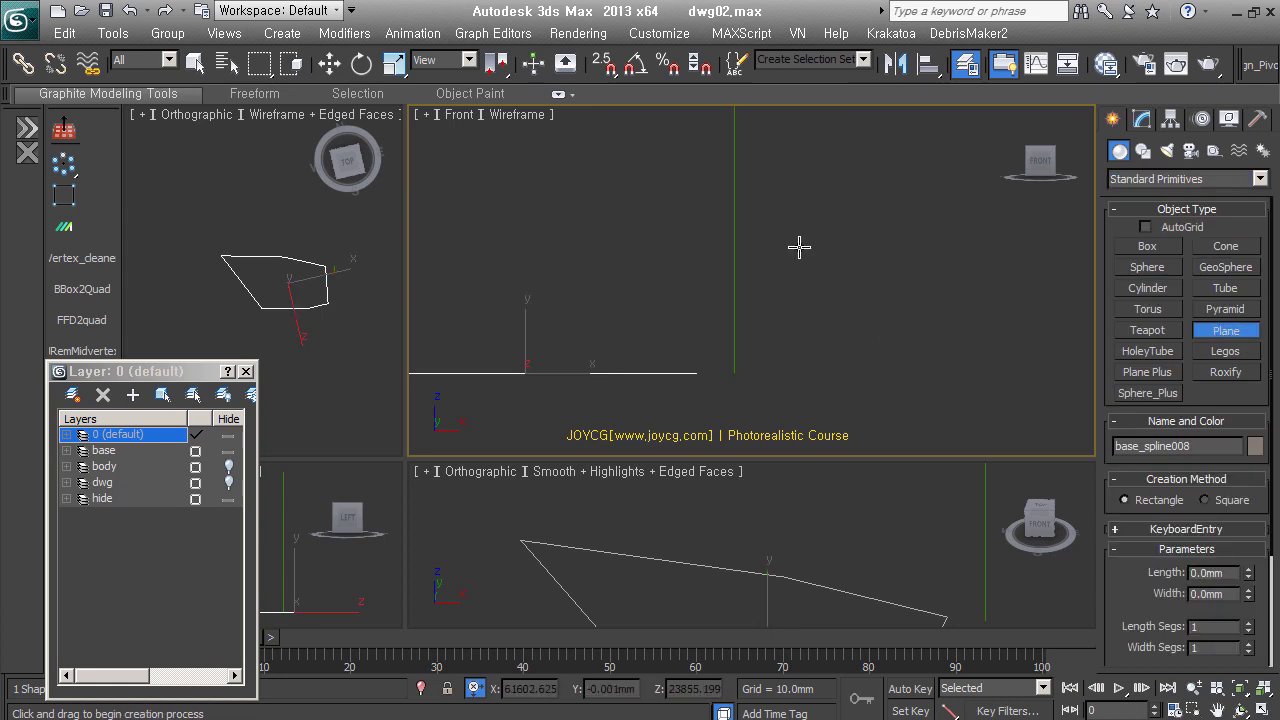
pyautogui.doubleClick(1226, 573)
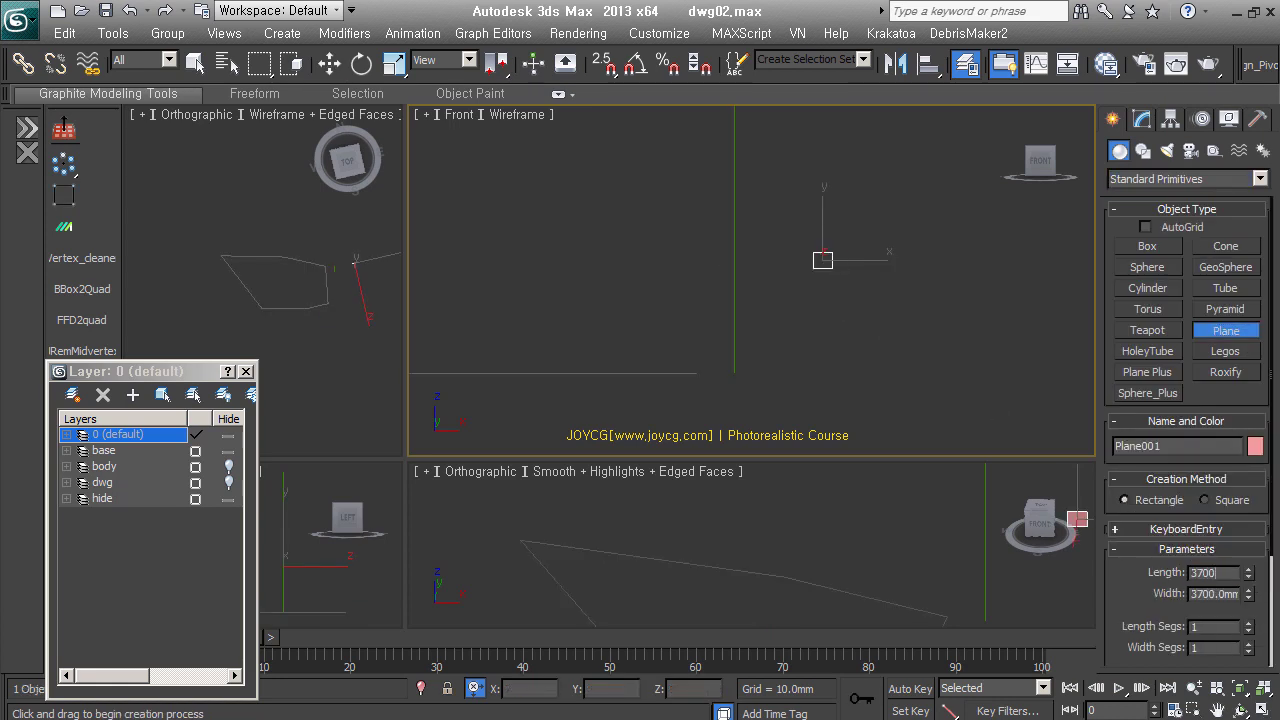
pyautogui.press('Return')
pyautogui.press('w')
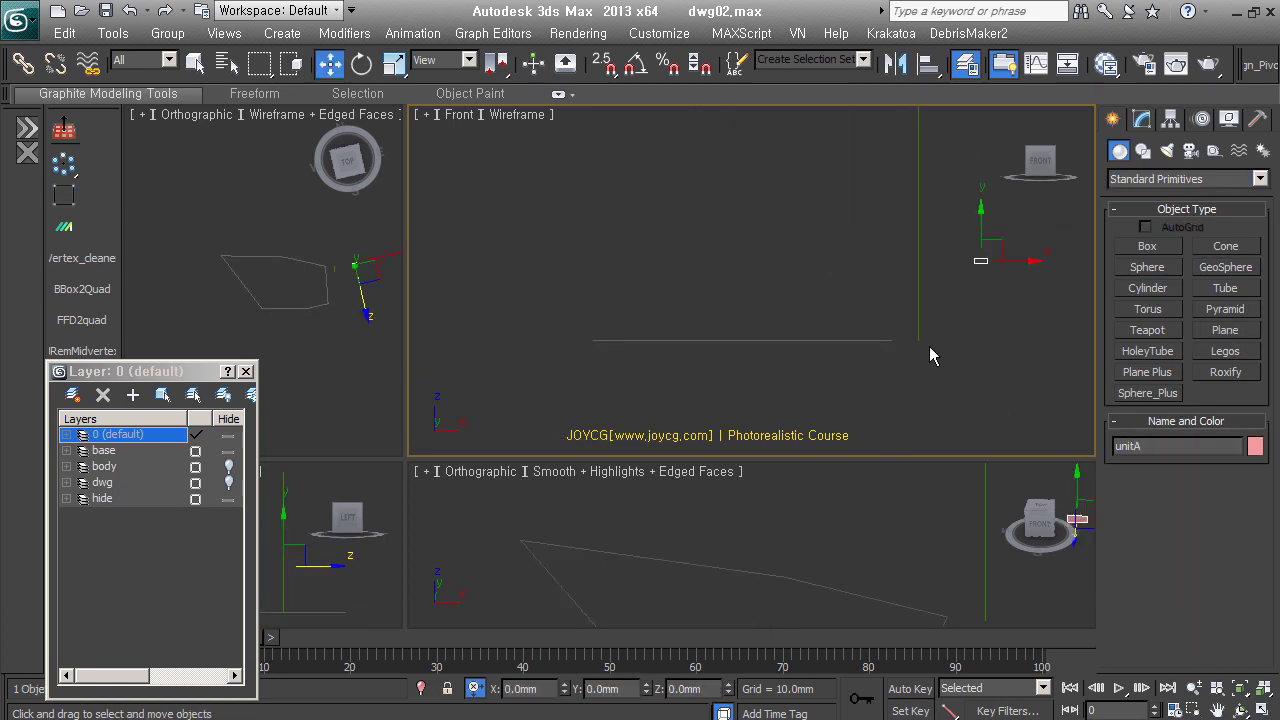
pyautogui.click(885, 340)
pyautogui.keyDown('alt'); pyautogui.moveTo(885, 340); pyautogui.dragTo(921, 350, button='middle'); pyautogui.keyUp('alt')
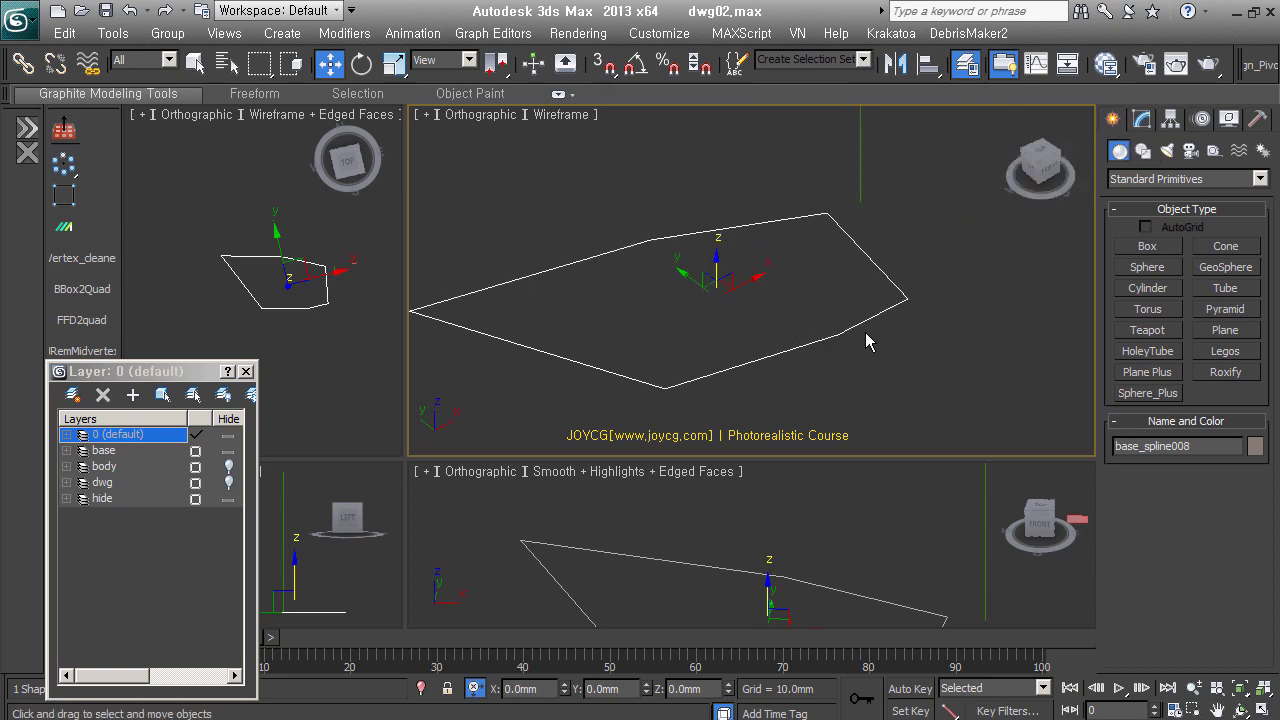
# Detach the lower segment of the base_spline008 outline as a new shape, Shape002.
pyautogui.click(1141, 119)
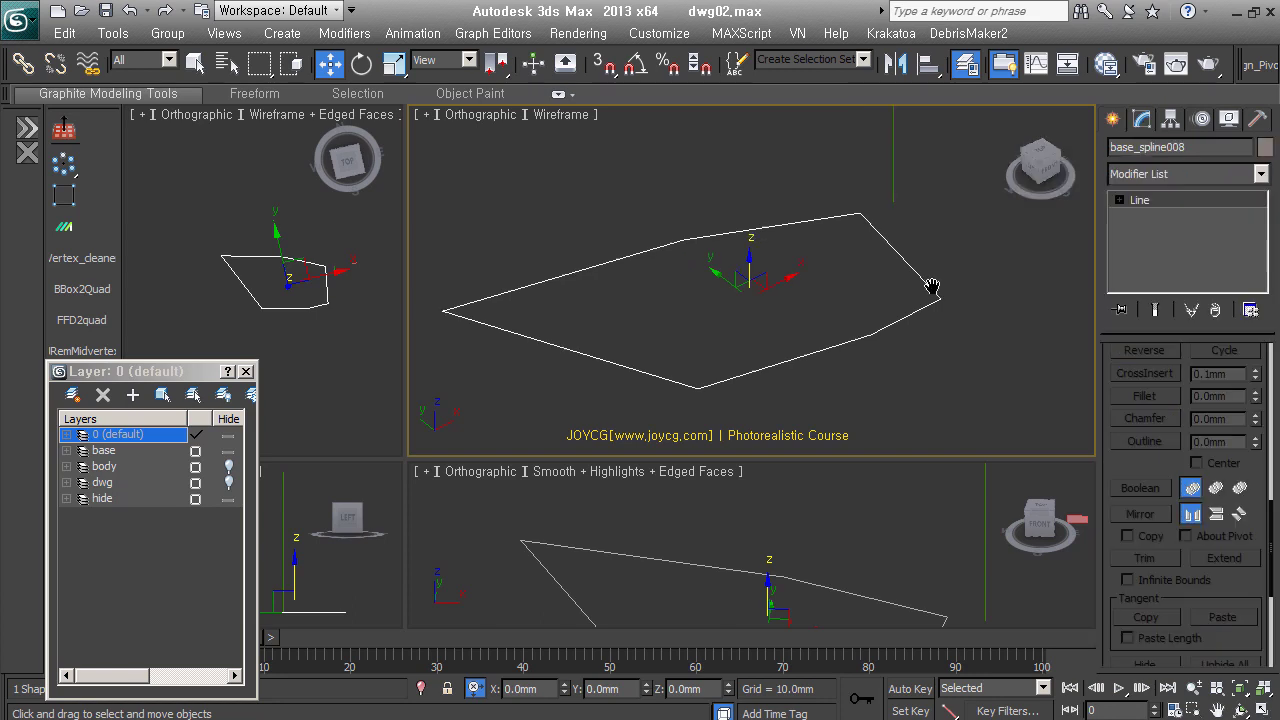
pyautogui.click(1156, 216)
pyautogui.click(1161, 232)
pyautogui.click(1144, 511)
pyautogui.press('Return')
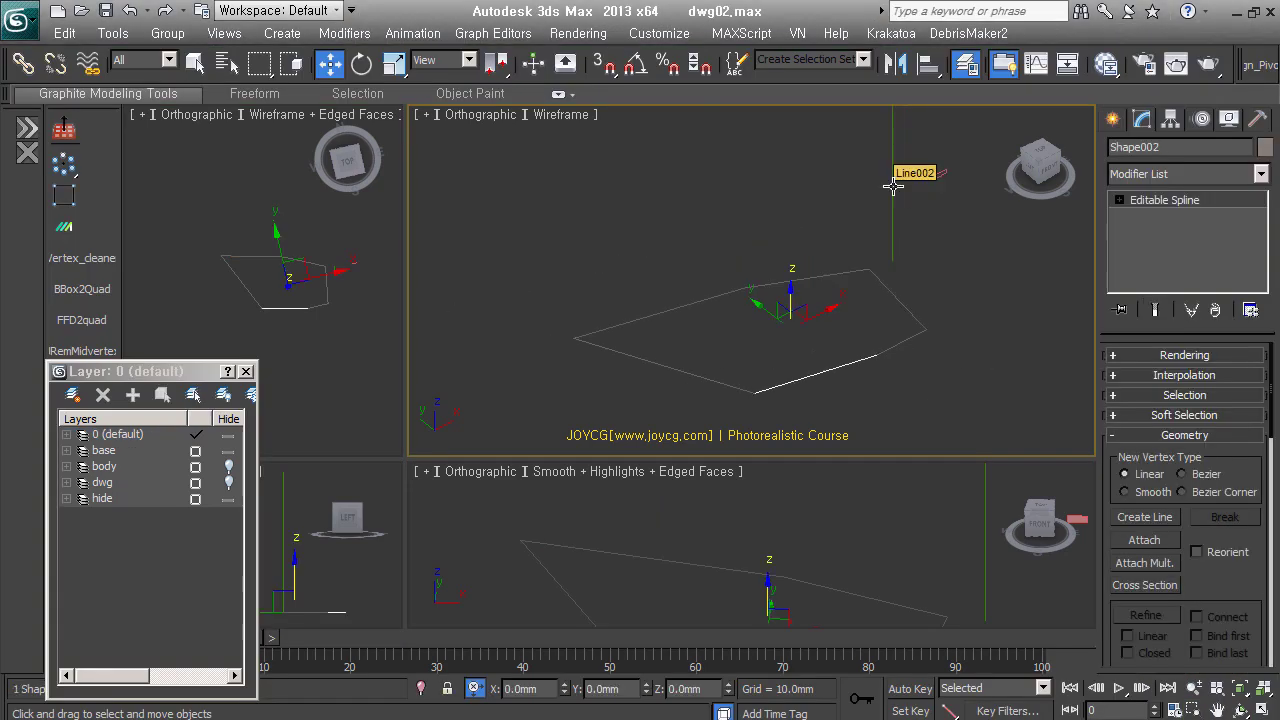
# Choose RailClone Pro from the Itoo Software object category.
pyautogui.click(1113, 121)
pyautogui.click(1185, 173)
pyautogui.click(1190, 480)
pyautogui.click(1219, 250)
# Place RailClone001 and build an Array 2S style from two splines and a unitA segment.
pyautogui.click(870, 375)
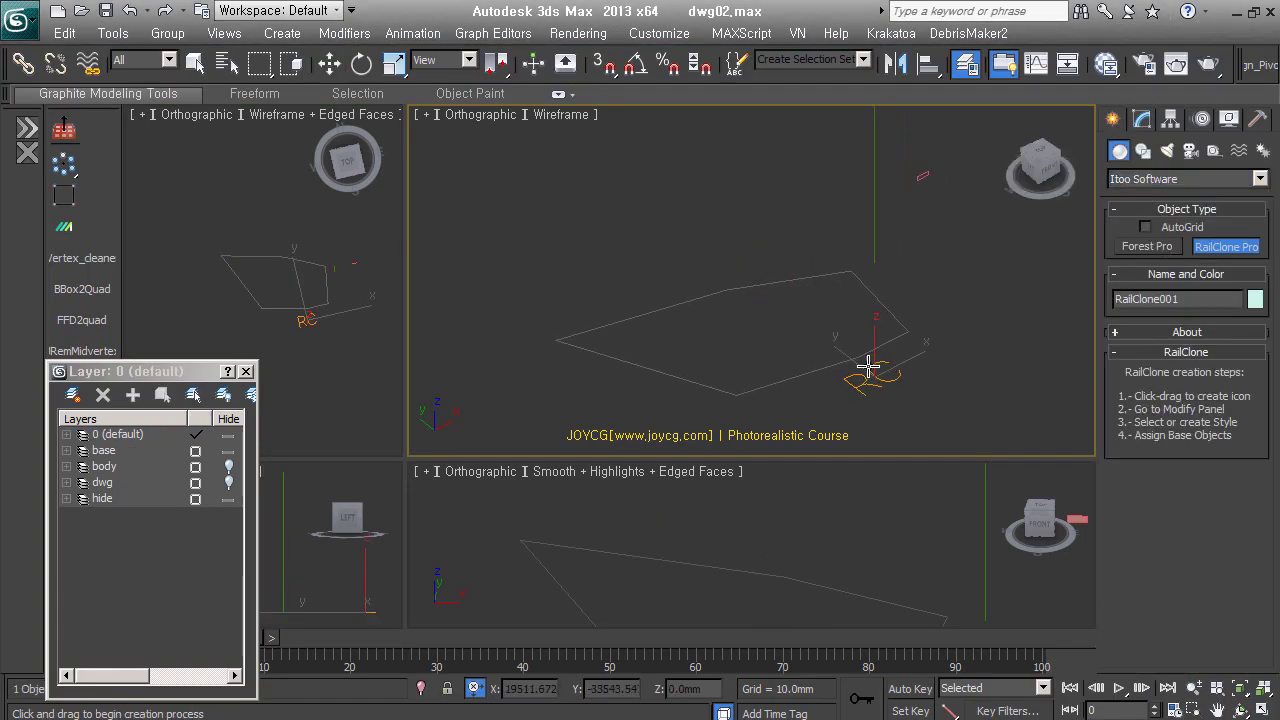
pyautogui.click(1142, 119)
pyautogui.click(1134, 556)
pyautogui.moveTo(666, 206); pyautogui.dragTo(480, 230)
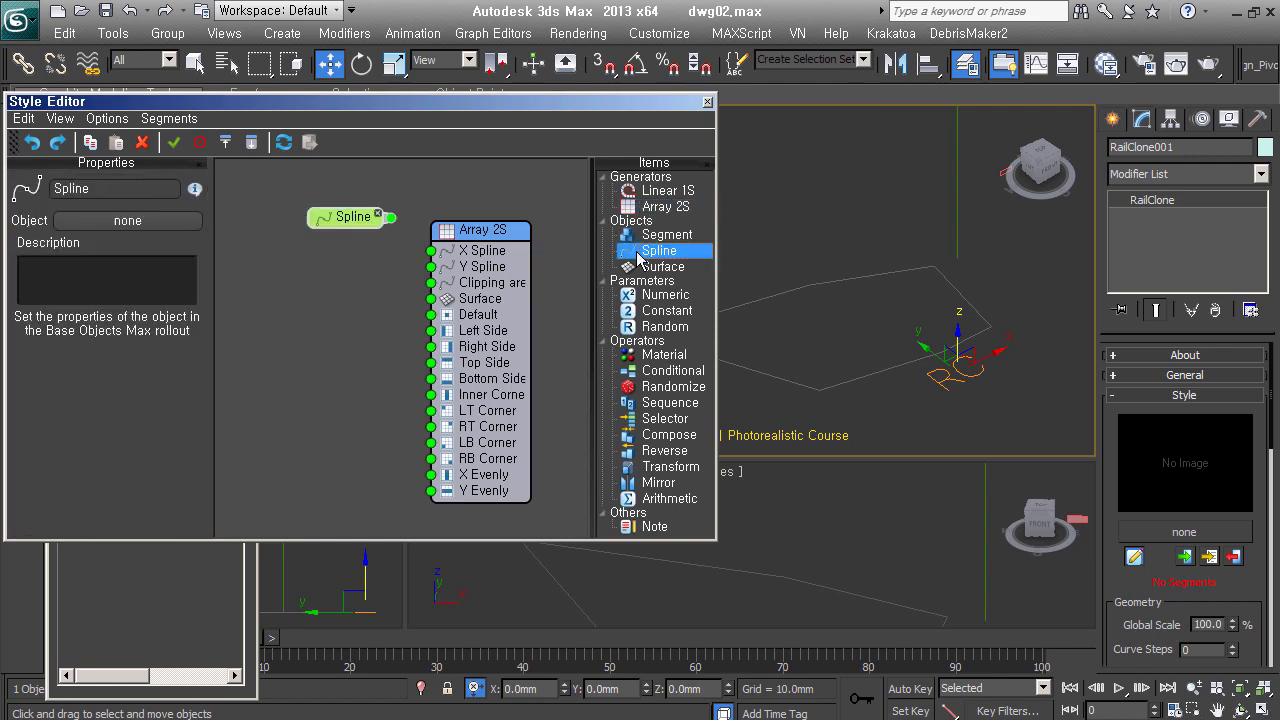
pyautogui.moveTo(660, 234); pyautogui.dragTo(340, 294)
pyautogui.moveTo(390, 217)
pyautogui.mouseDown()
pyautogui.moveTo(431, 250)
pyautogui.moveTo(436, 322)
pyautogui.mouseUp()
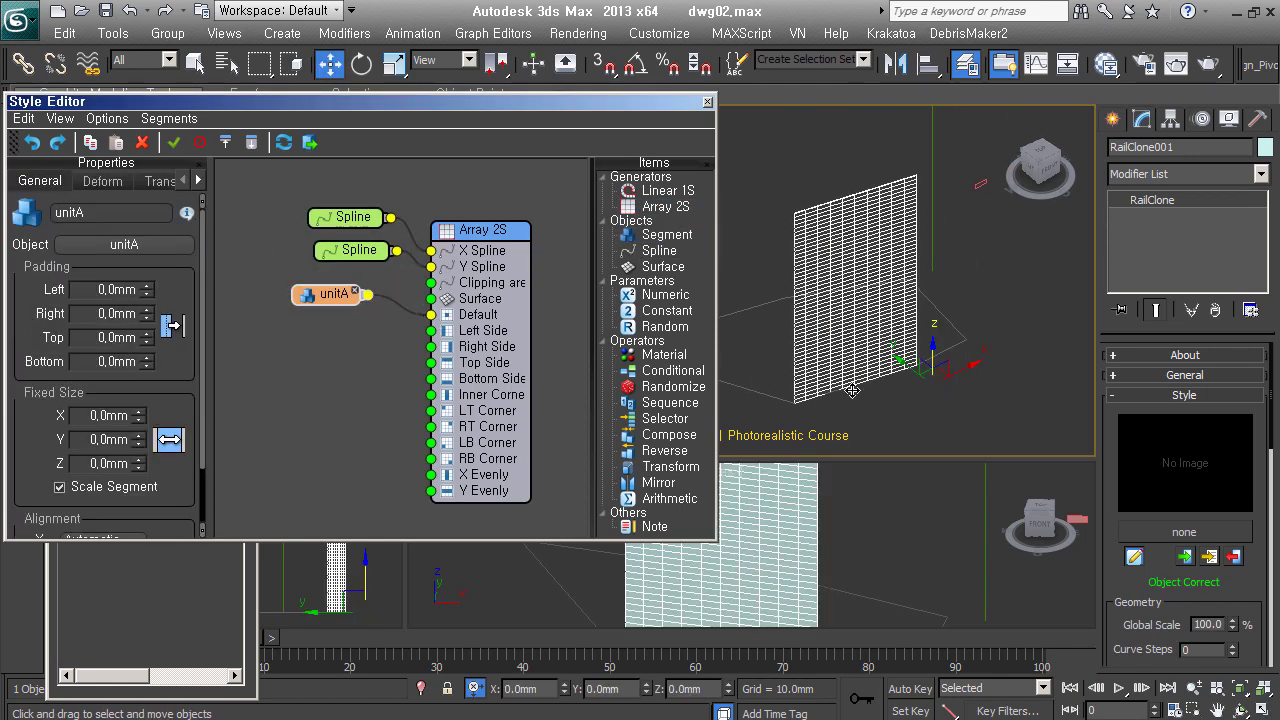
# Adjust the unitA segment's transform settings while viewing the tiled panel wall squarely.
pyautogui.keyDown('alt'); pyautogui.moveTo(851, 390); pyautogui.dragTo(811, 382, button='middle'); pyautogui.keyUp('alt')
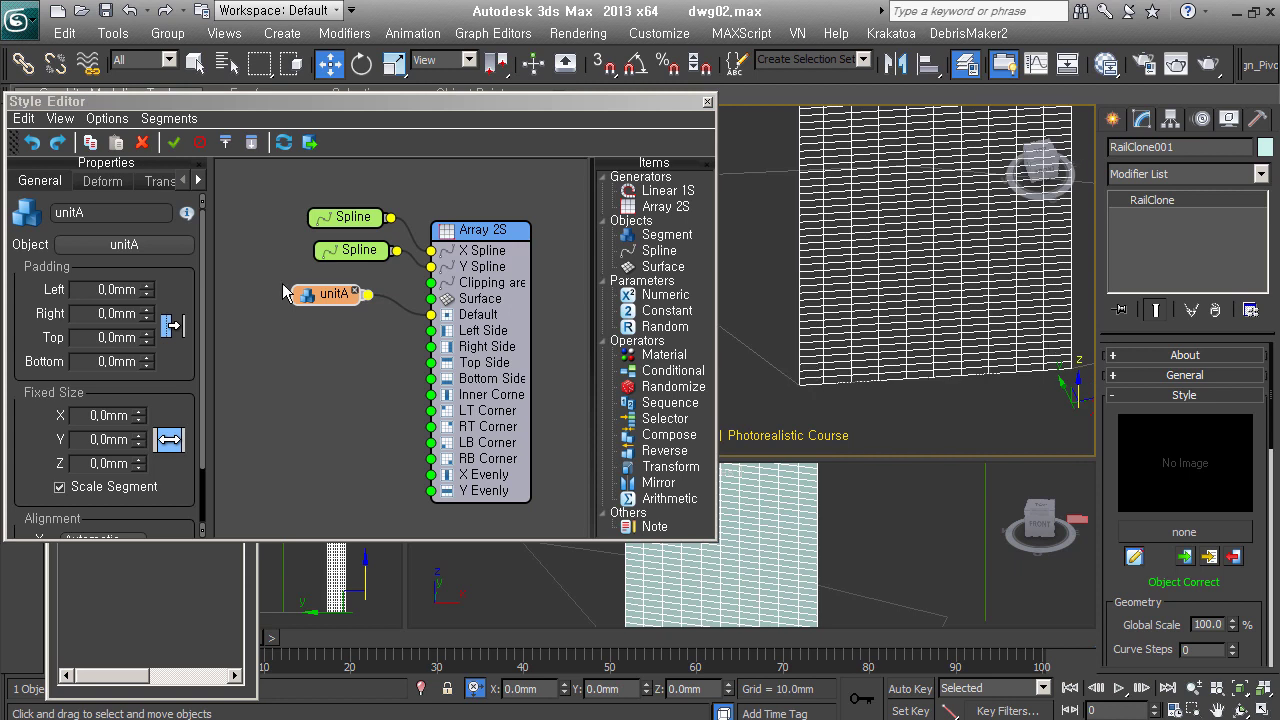
pyautogui.click(160, 180)
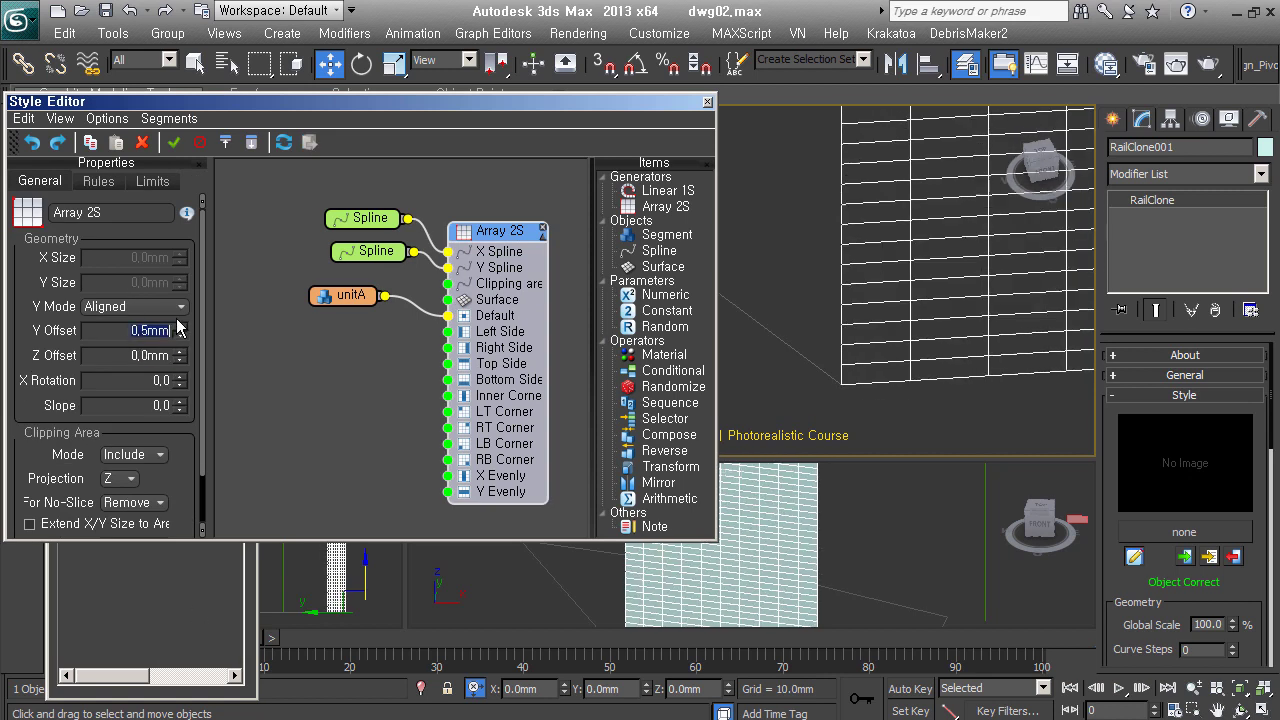
pyautogui.keyDown('alt'); pyautogui.moveTo(900, 300); pyautogui.dragTo(983, 318, button='middle'); pyautogui.keyUp('alt')
pyautogui.keyDown('alt'); pyautogui.moveTo(841, 197); pyautogui.dragTo(917, 350, button='middle'); pyautogui.keyUp('alt')
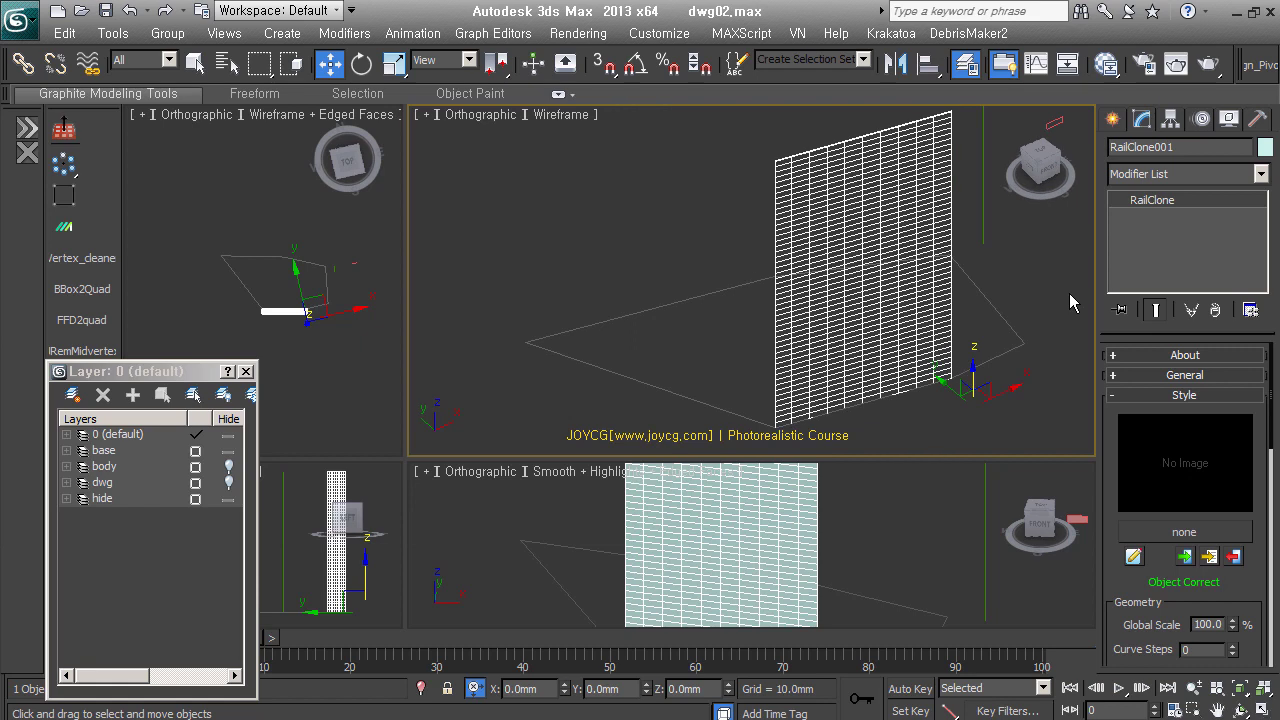
pyautogui.write('600')
# Extrude the six wall outlines to 130000 mm with 100 height segments.
pyautogui.press('Return')
pyautogui.write('000.0mm')
pyautogui.press('Return')
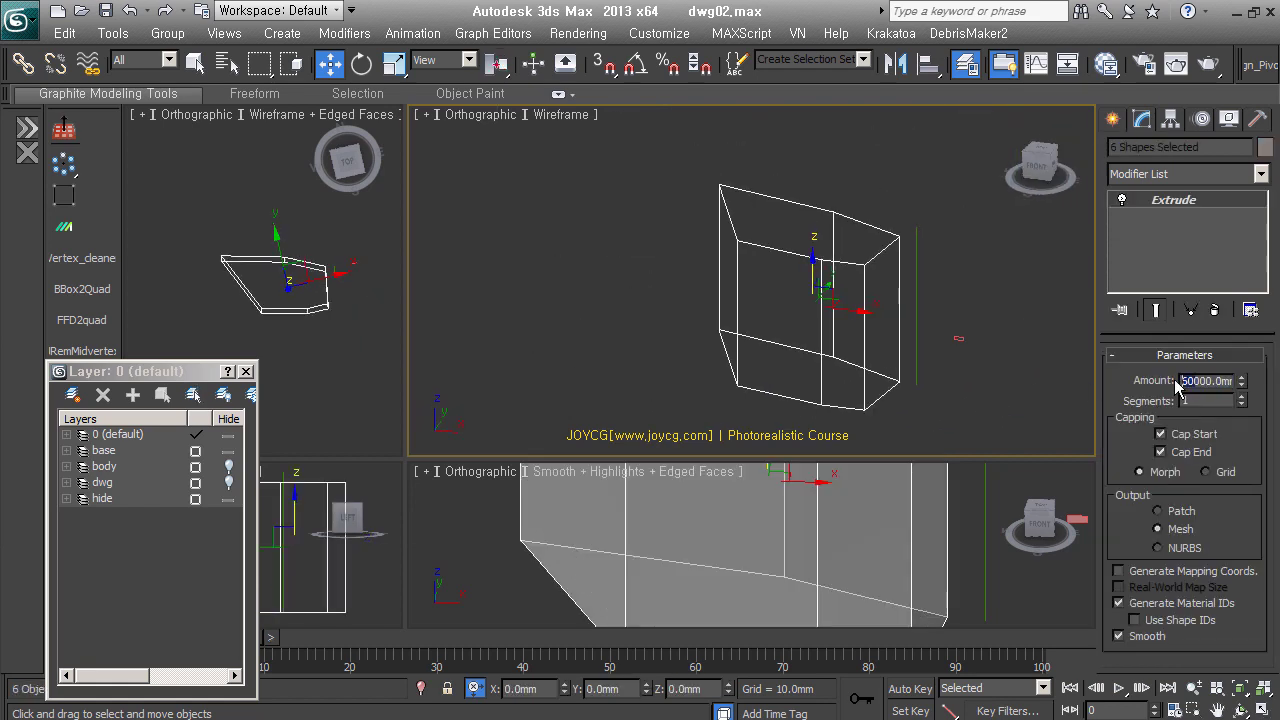
pyautogui.press('Return')
pyautogui.write('00')
pyautogui.press('Tab')
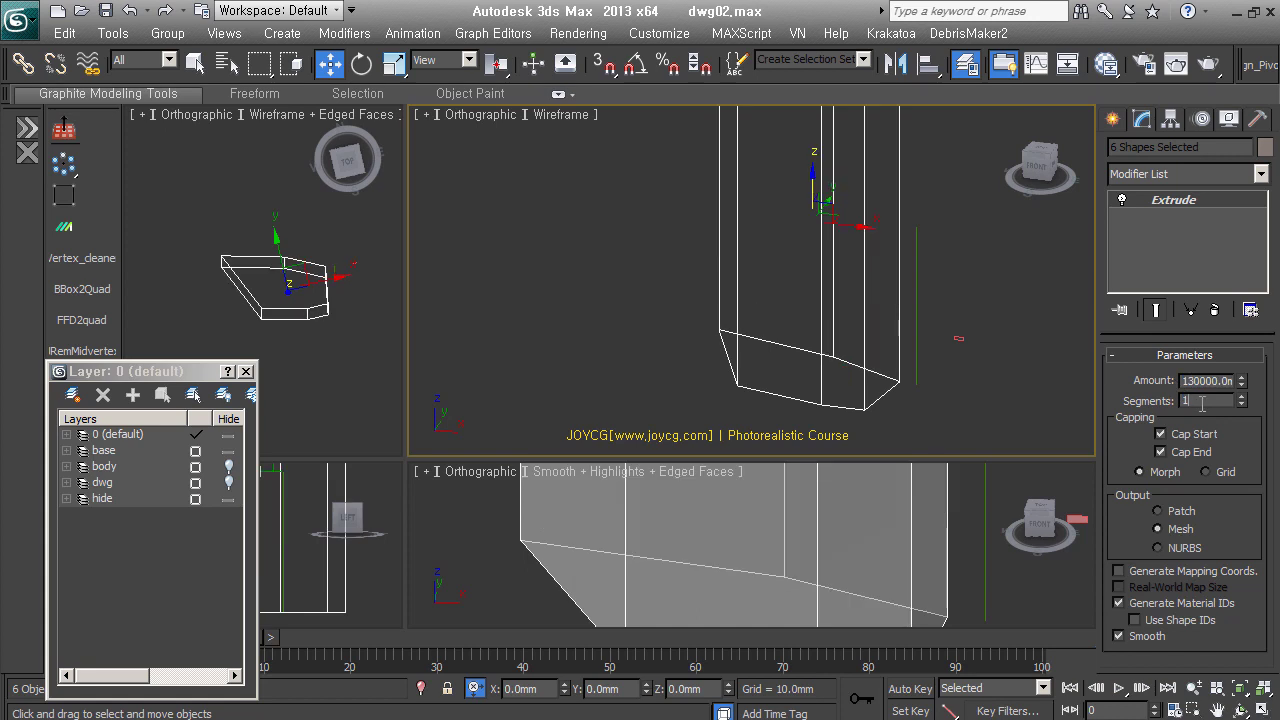
pyautogui.write('100')
pyautogui.press('Return')
pyautogui.keyDown('alt'); pyautogui.moveTo(822, 300); pyautogui.dragTo(822, 375, button='middle'); pyautogui.keyUp('alt')
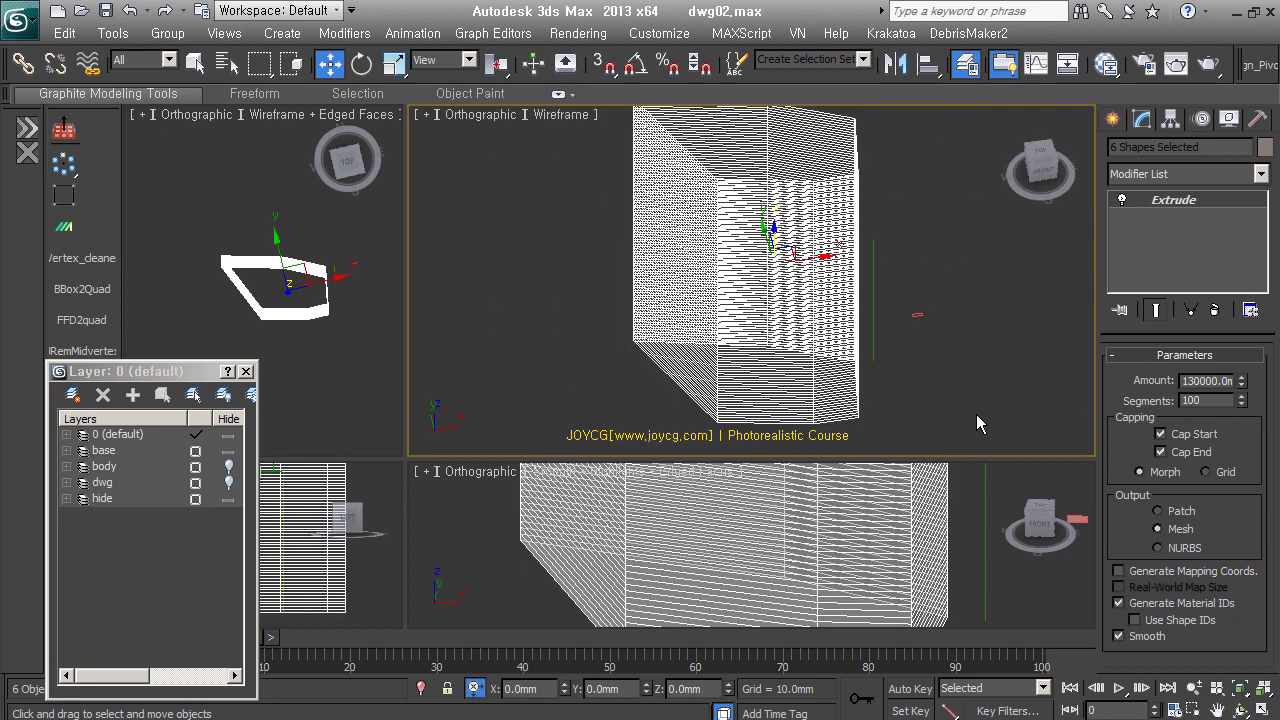
# Collapse the six extruded walls into one Editable Poly with the Collapse utility.
pyautogui.press('f')
pyautogui.click(1206, 397)
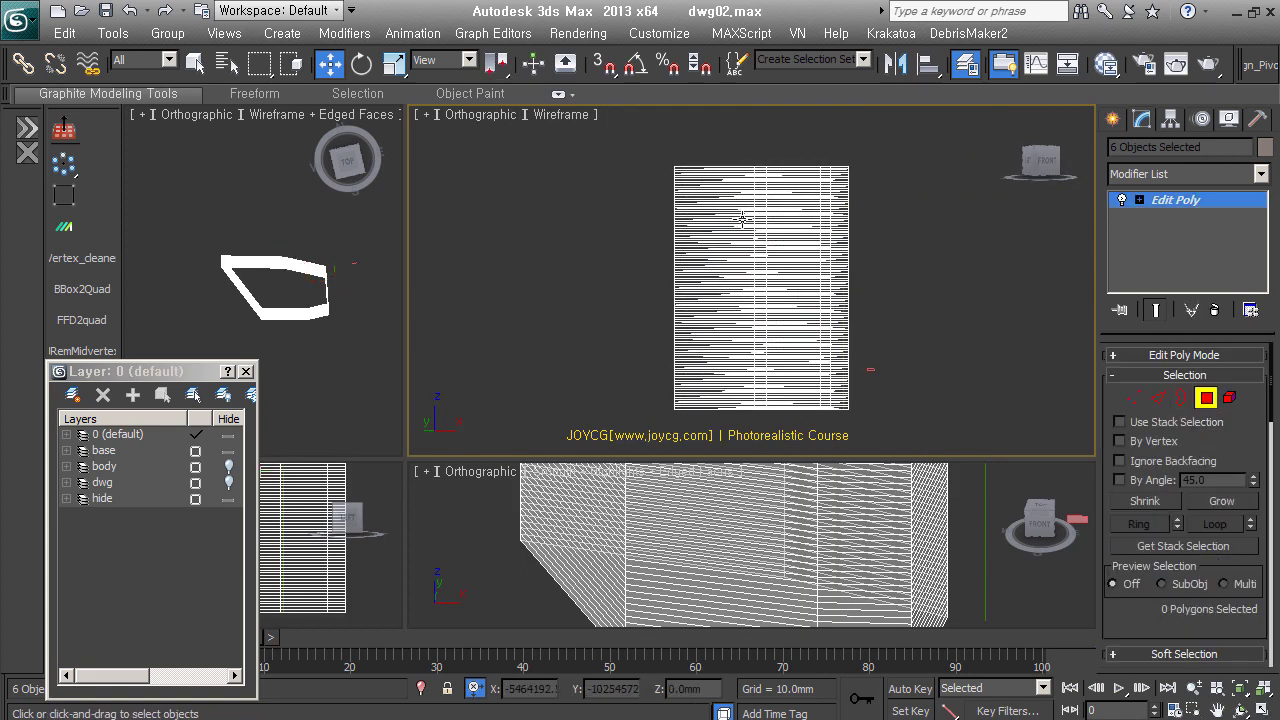
pyautogui.keyDown('alt'); pyautogui.moveTo(589, 266); pyautogui.dragTo(831, 363, button='middle'); pyautogui.keyUp('alt')
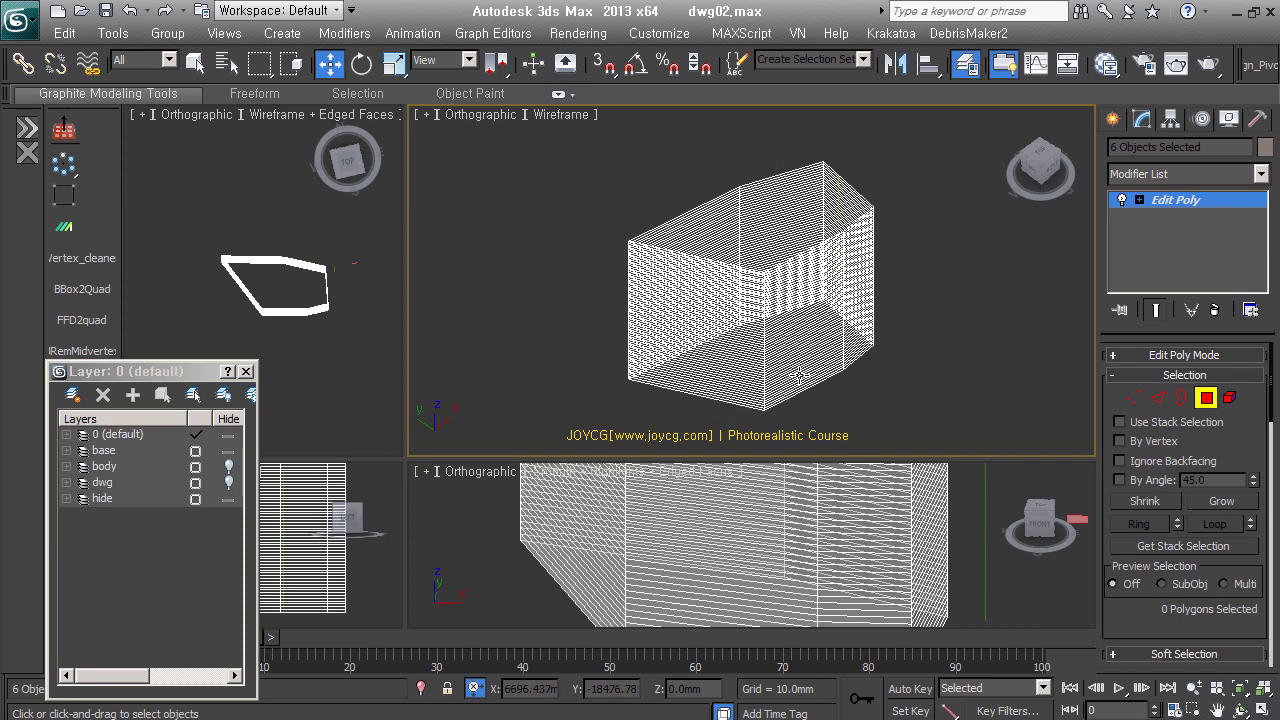
pyautogui.click(1258, 119)
pyautogui.click(1185, 274)
pyautogui.click(1171, 528)
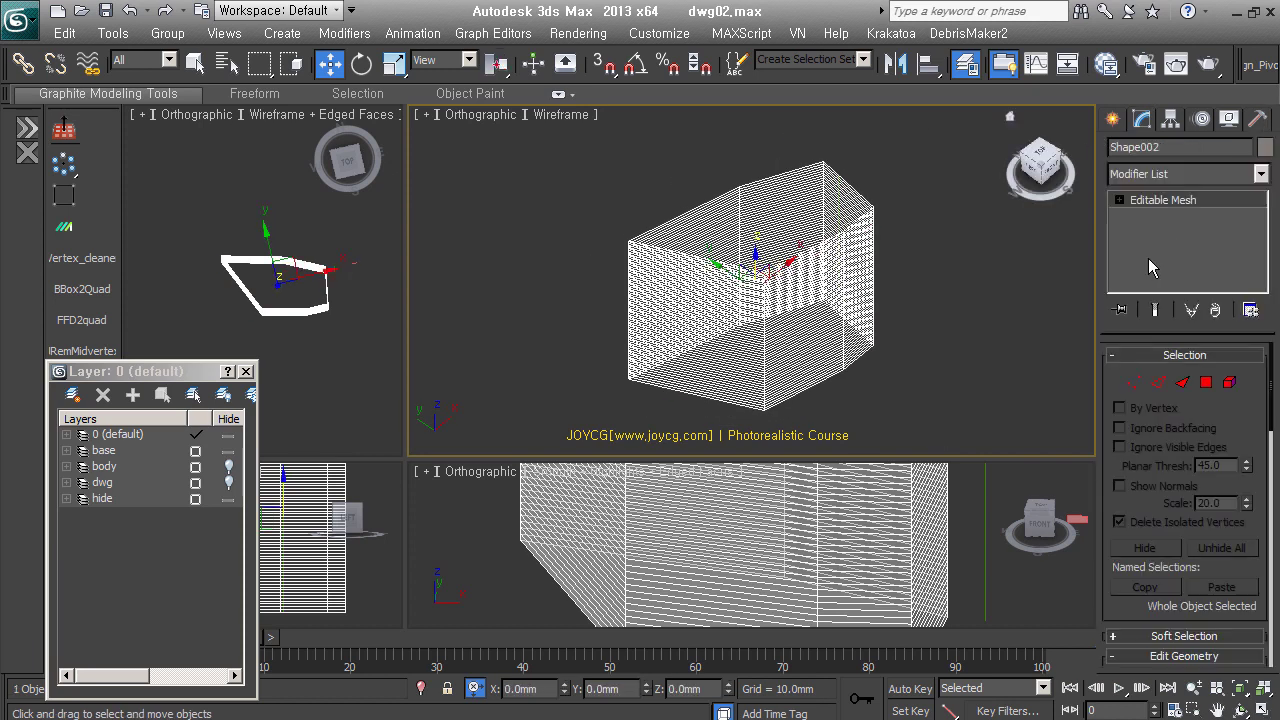
# Inspect the merged walls in edge mode and bring up edge commands and the modeling tools.
pyautogui.keyDown('alt'); pyautogui.moveTo(760, 330); pyautogui.dragTo(790, 355, button='middle'); pyautogui.keyUp('alt')
pyautogui.keyDown('alt'); pyautogui.moveTo(664, 345); pyautogui.dragTo(730, 306, button='middle'); pyautogui.keyUp('alt')
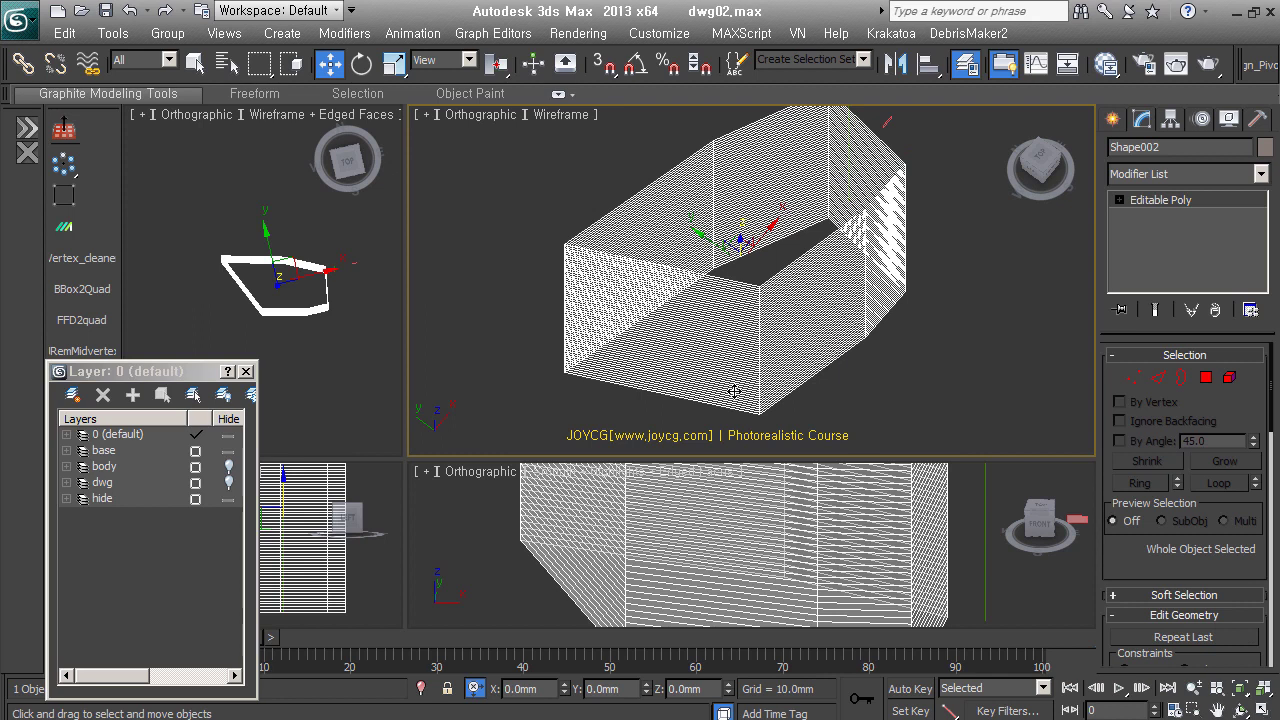
pyautogui.moveTo(752, 408)
pyautogui.keyDown('alt'); pyautogui.mouseDown(button='middle')
pyautogui.moveTo(749, 366)
pyautogui.moveTo(771, 314)
pyautogui.mouseUp(button='middle'); pyautogui.keyUp('alt')
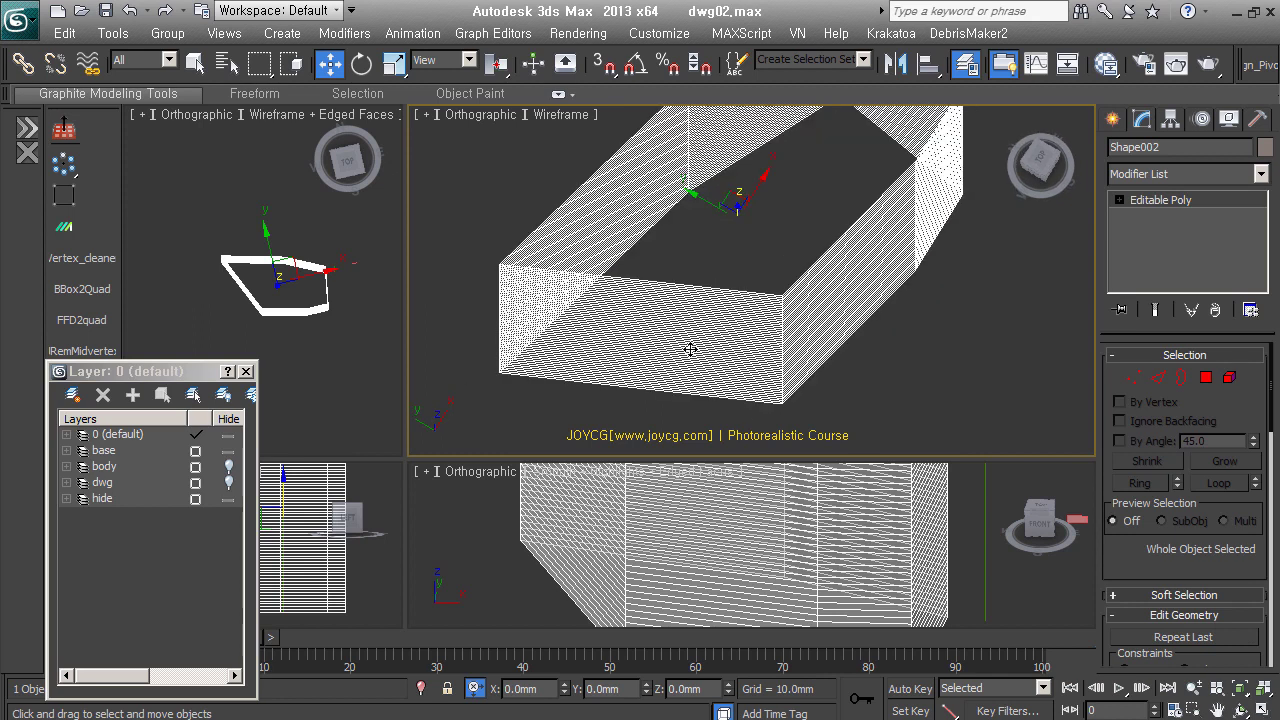
pyautogui.keyDown('alt'); pyautogui.moveTo(460, 369); pyautogui.dragTo(750, 358, button='middle'); pyautogui.keyUp('alt')
pyautogui.press('2')
pyautogui.click(748, 280)
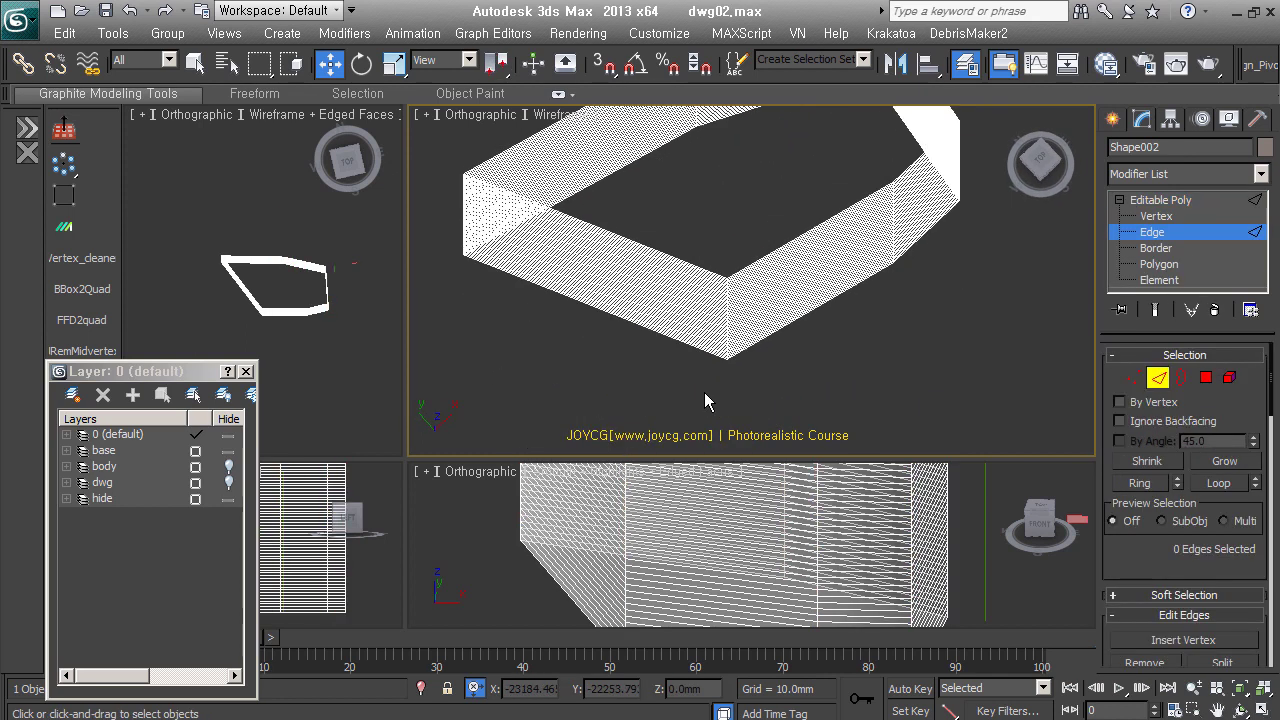
pyautogui.rightClick(748, 280)
pyautogui.click(764, 175)
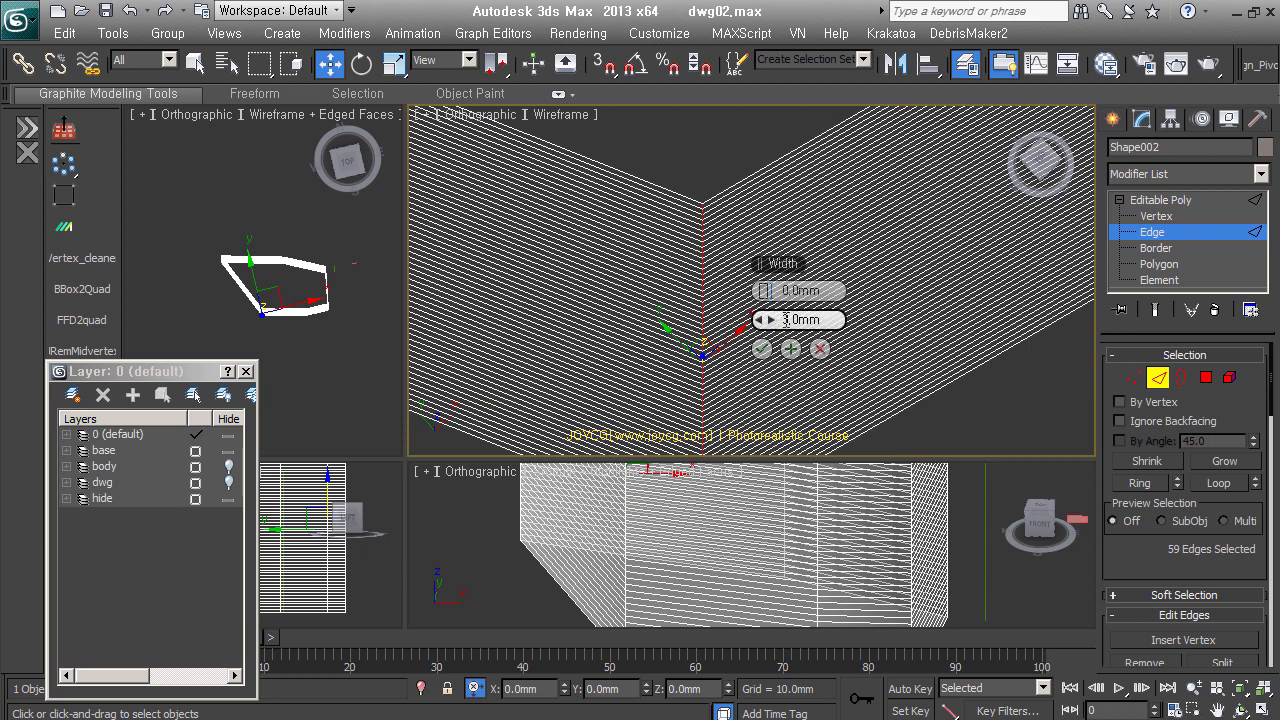
pyautogui.click(132, 95)
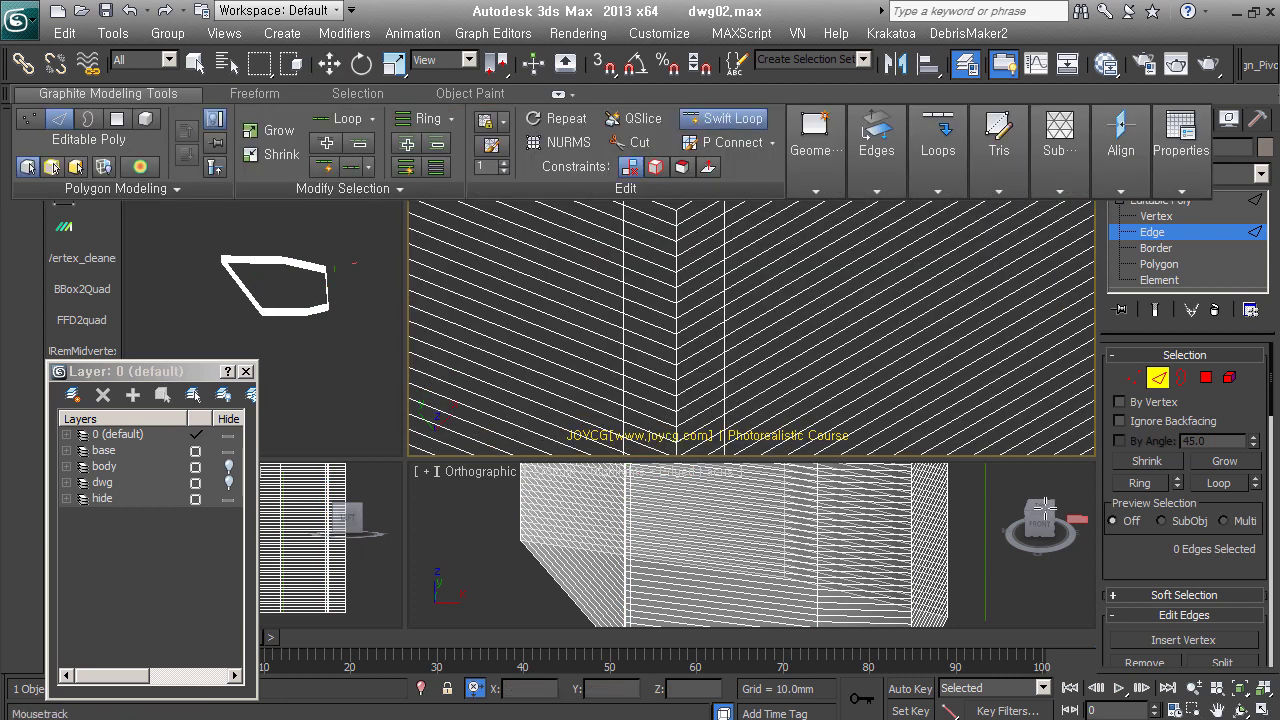
pyautogui.scroll(3, 710, 226)
pyautogui.scroll(-2, 710, 226)
# Select all wall edges and Connect them with 13 segments.
pyautogui.press('4')
pyautogui.hotkey('ctrl', 'a')
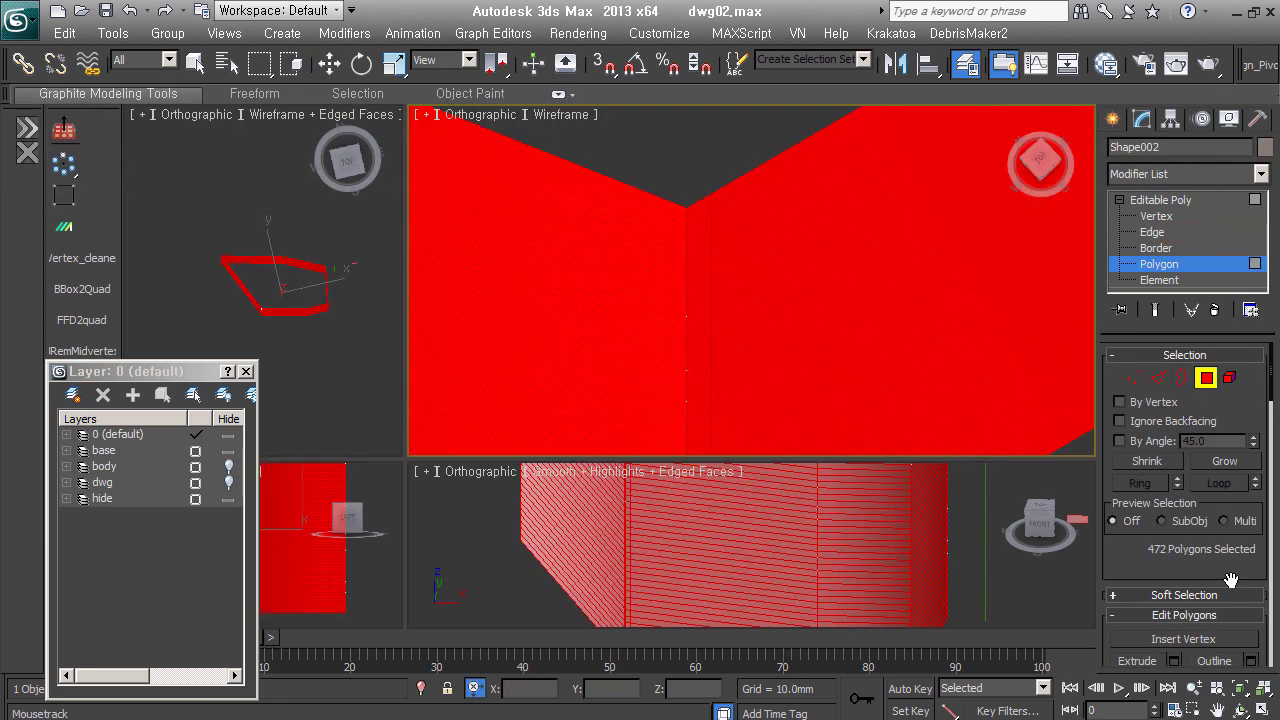
pyautogui.press('w')
pyautogui.keyDown('alt'); pyautogui.moveTo(747, 218); pyautogui.dragTo(766, 297, button='middle'); pyautogui.keyUp('alt')
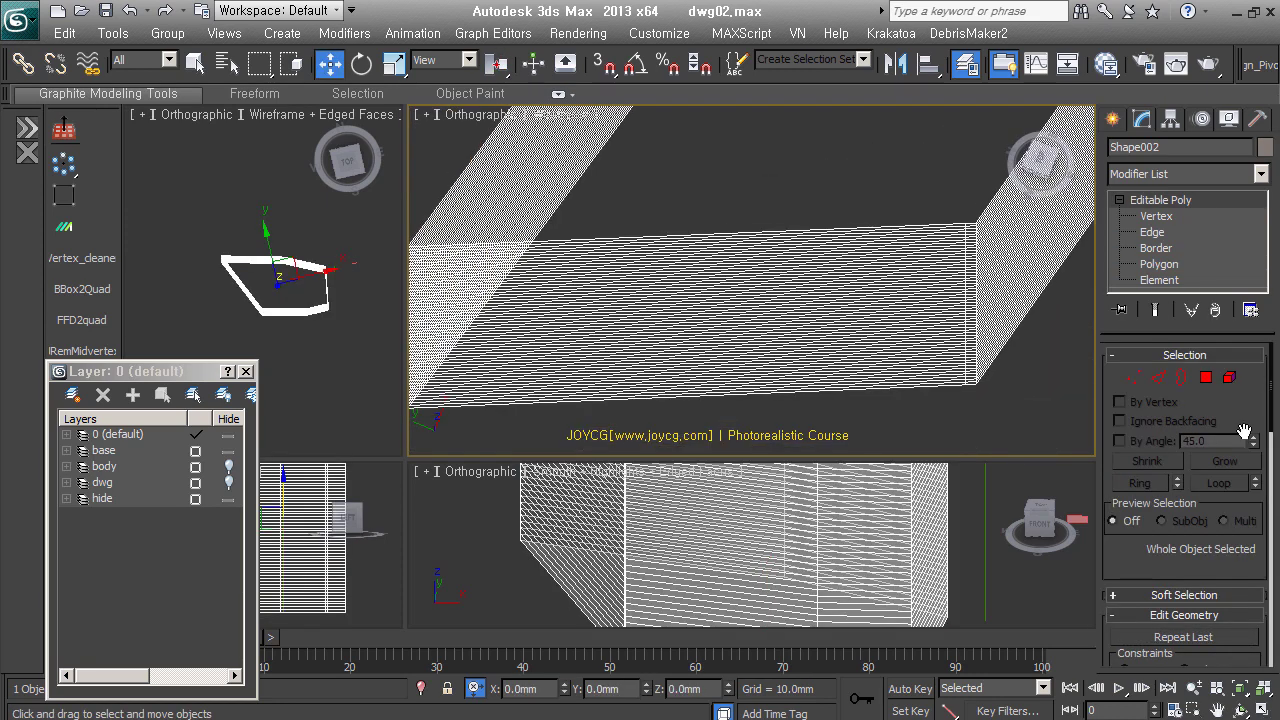
pyautogui.press('2')
pyautogui.hotkey('ctrl', 'a')
pyautogui.hotkey('ctrl', 'shift', 'e')
pyautogui.click(761, 379)
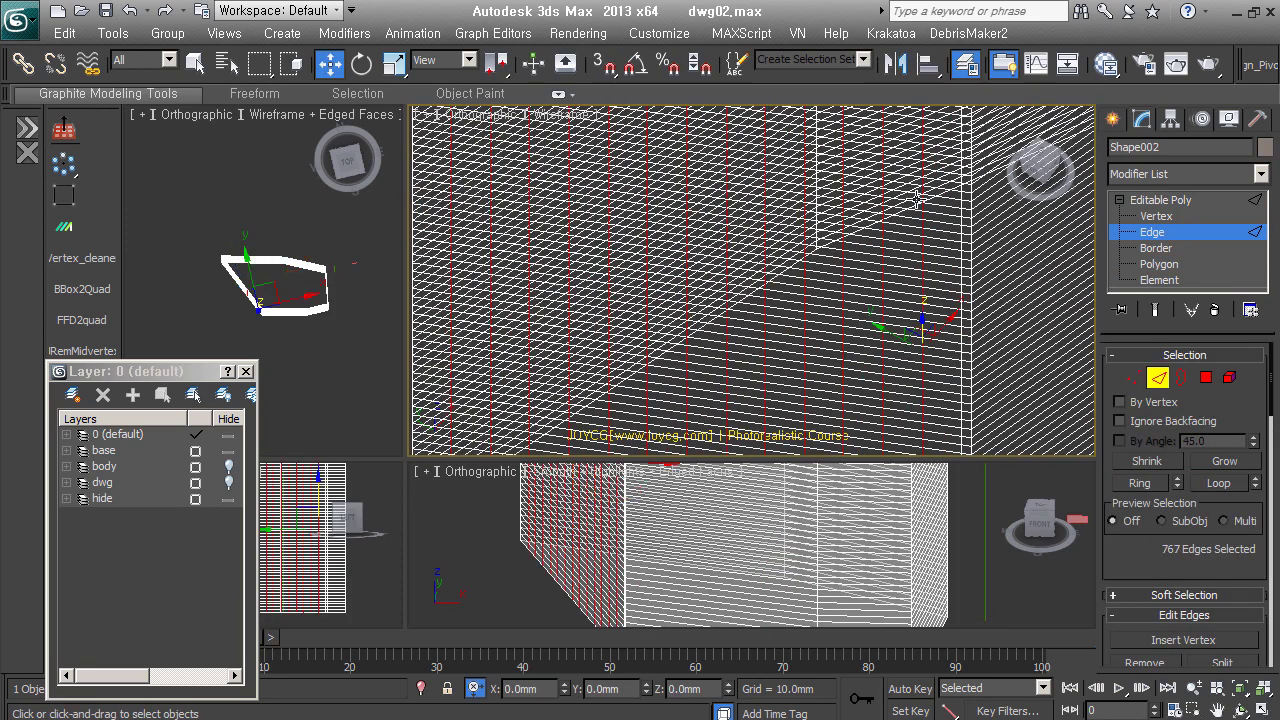
pyautogui.keyDown('alt'); pyautogui.moveTo(770, 385); pyautogui.dragTo(838, 427, button='middle'); pyautogui.keyUp('alt')
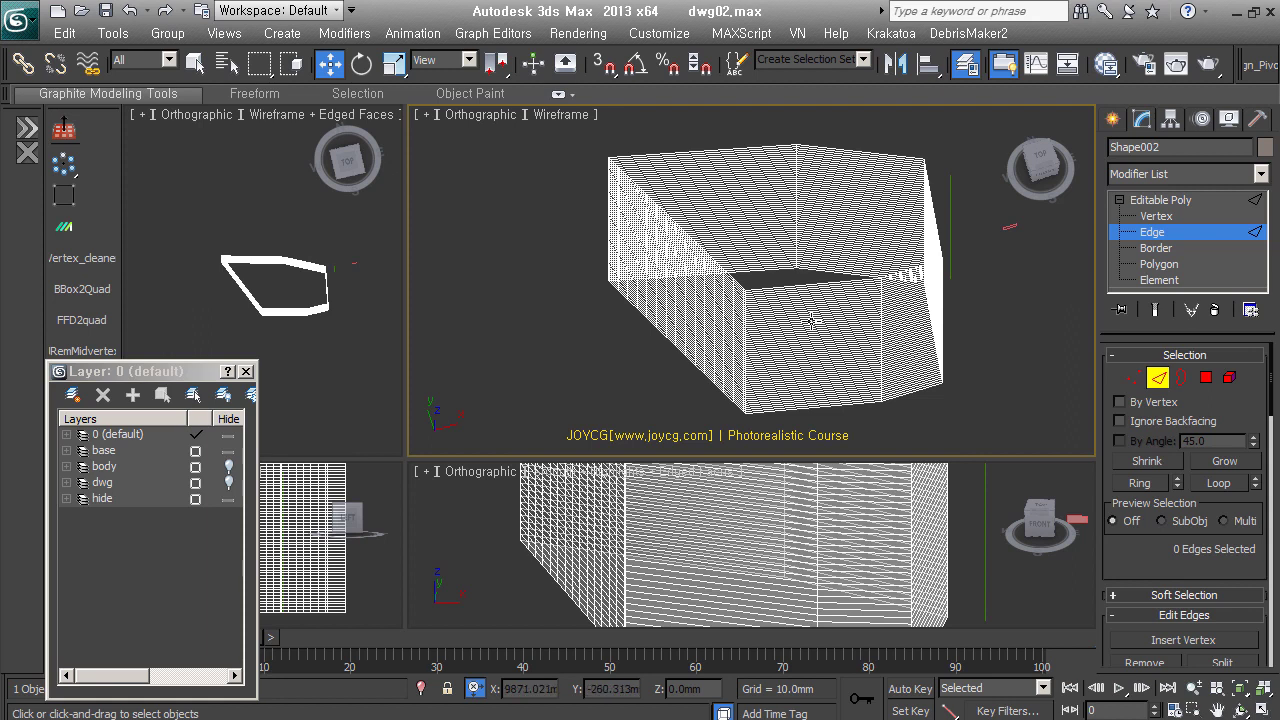
pyautogui.hotkey('ctrl', 'a')
# Select the 60 vertical wall edges and set up a Connect with 13 segments.
pyautogui.rightClick(871, 294)
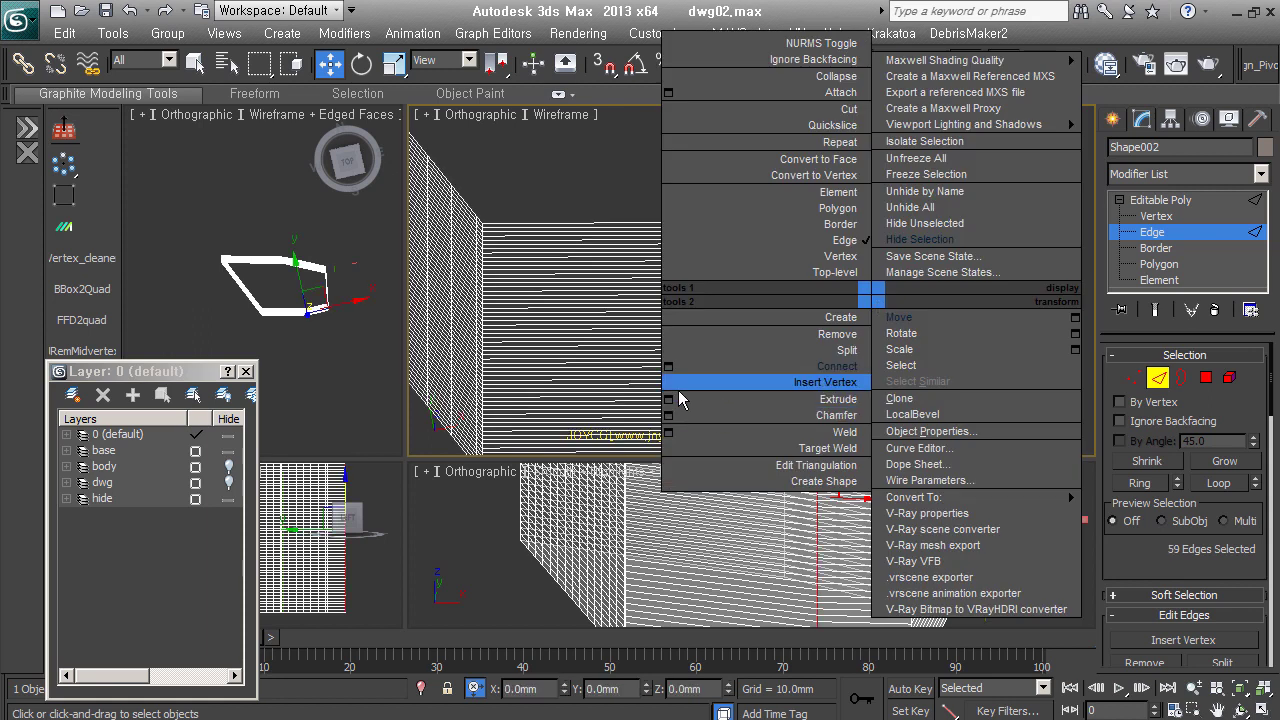
pyautogui.click(668, 399)
pyautogui.scroll(2, 830, 285)
pyautogui.scroll(2, 830, 285)
pyautogui.scroll(-3, 830, 285)
pyautogui.hotkey('ctrl', 'a')
pyautogui.press('w')
pyautogui.hotkey('ctrl', 'shift', 'e')
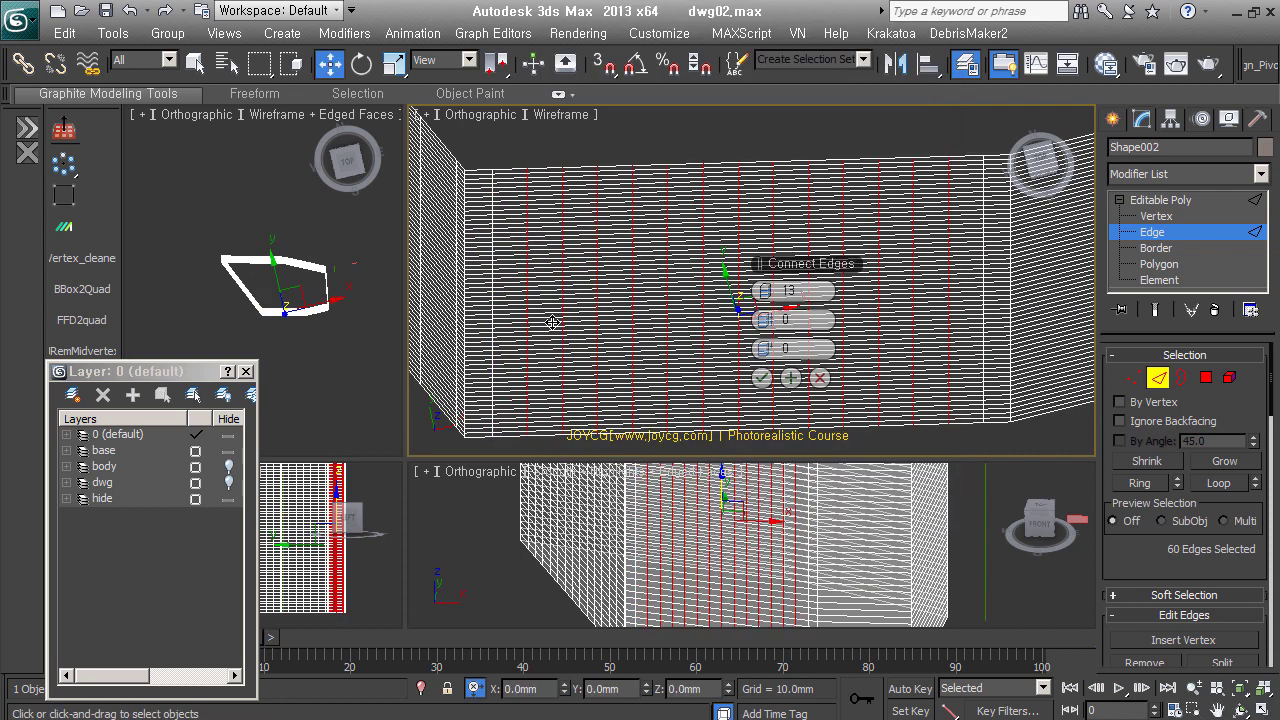
# Apply the 13-segment edge connection around the wall ring and clear the selection.
pyautogui.hotkey('ctrl', 'd')
pyautogui.keyDown('alt'); pyautogui.moveTo(761, 376); pyautogui.dragTo(766, 362, button='middle'); pyautogui.keyUp('alt')
pyautogui.moveTo(862, 320)
pyautogui.keyDown('alt'); pyautogui.mouseDown(button='middle')
pyautogui.moveTo(800, 300)
pyautogui.moveTo(794, 266)
pyautogui.mouseUp(button='middle'); pyautogui.keyUp('alt')
pyautogui.click(761, 377)
pyautogui.moveTo(761, 377)
pyautogui.keyDown('alt'); pyautogui.mouseDown(button='middle')
pyautogui.moveTo(827, 327)
pyautogui.moveTo(703, 326)
pyautogui.moveTo(782, 355)
pyautogui.mouseUp(button='middle'); pyautogui.keyUp('alt')
pyautogui.hotkey('ctrl', 'd')
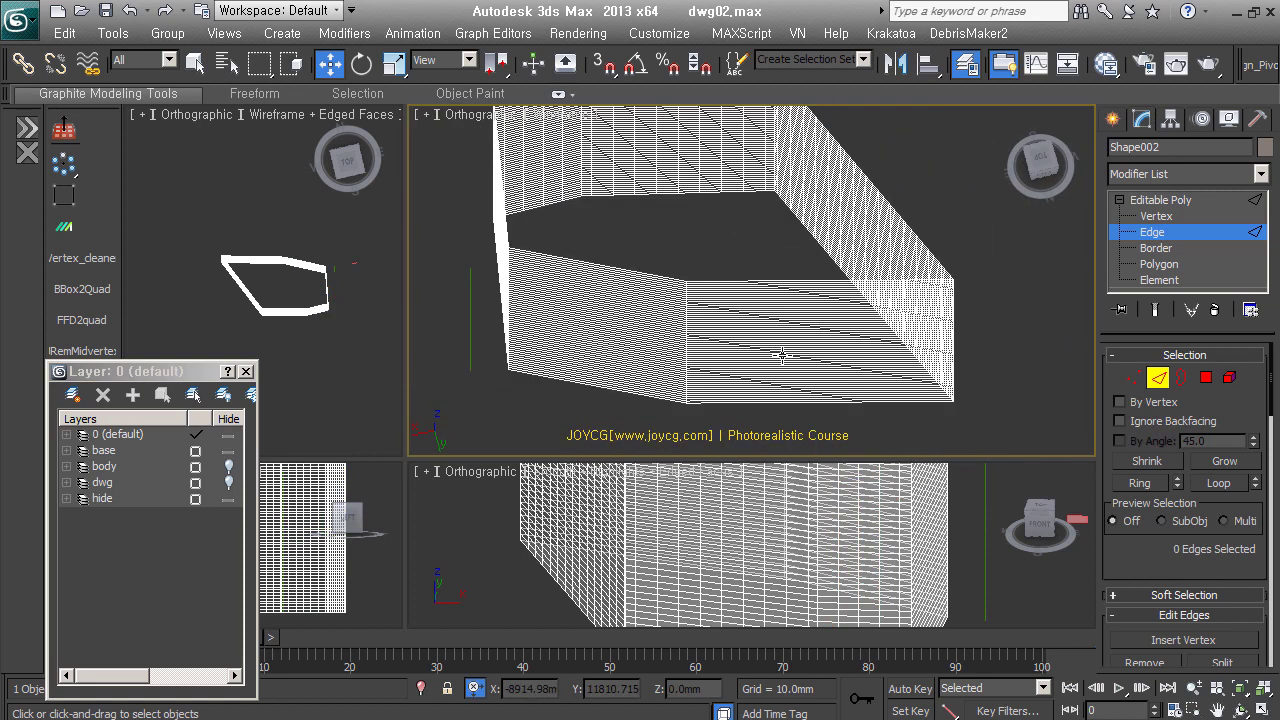
# Connect a band of edges on one wall panel, adding 3 more vertical edges.
pyautogui.moveTo(707, 345)
pyautogui.keyDown('alt'); pyautogui.mouseDown(button='middle')
pyautogui.moveTo(771, 386)
pyautogui.moveTo(757, 282)
pyautogui.mouseUp(button='middle'); pyautogui.keyUp('alt')
pyautogui.keyDown('ctrl'); pyautogui.click(771, 386); pyautogui.keyUp('ctrl')
pyautogui.press('w')
pyautogui.rightClick(757, 282)
pyautogui.click(707, 350)
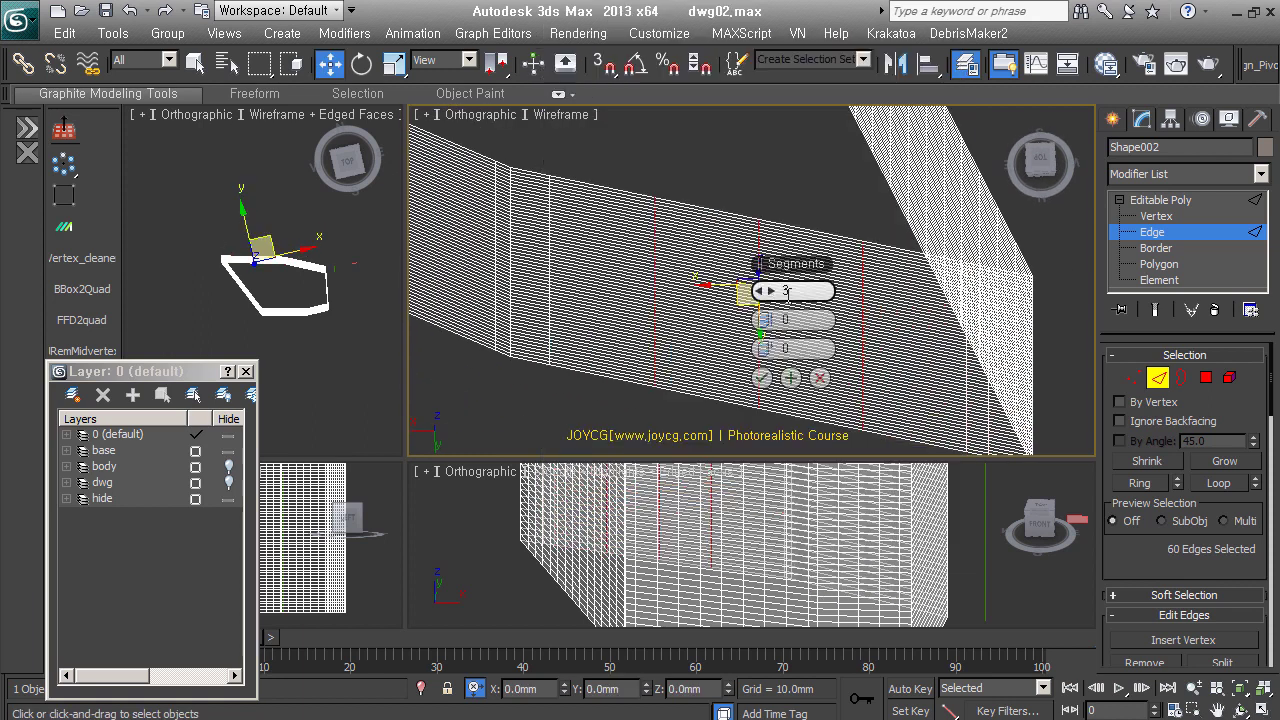
pyautogui.moveTo(767, 377)
pyautogui.keyDown('alt'); pyautogui.mouseDown(button='middle')
pyautogui.moveTo(797, 243)
pyautogui.moveTo(738, 250)
pyautogui.mouseUp(button='middle'); pyautogui.keyUp('alt')
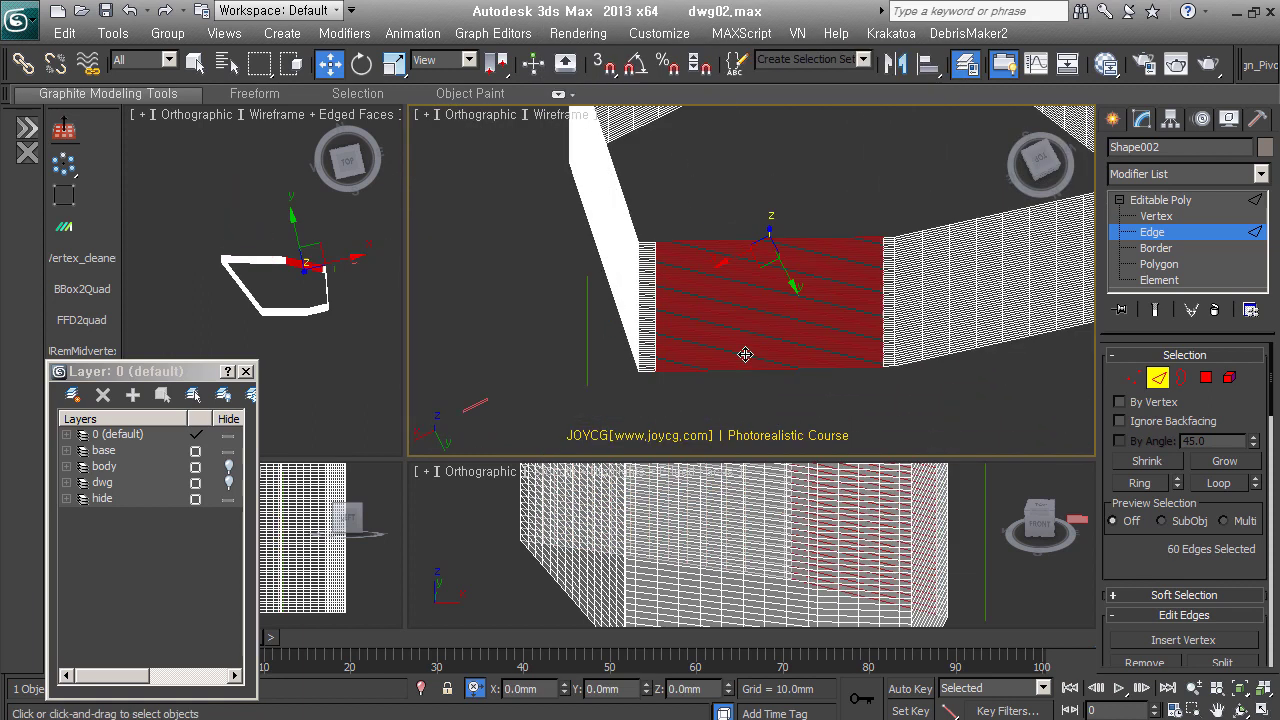
pyautogui.click(764, 383)
pyautogui.keyDown('alt'); pyautogui.moveTo(764, 383); pyautogui.dragTo(770, 298, button='middle'); pyautogui.keyUp('alt')
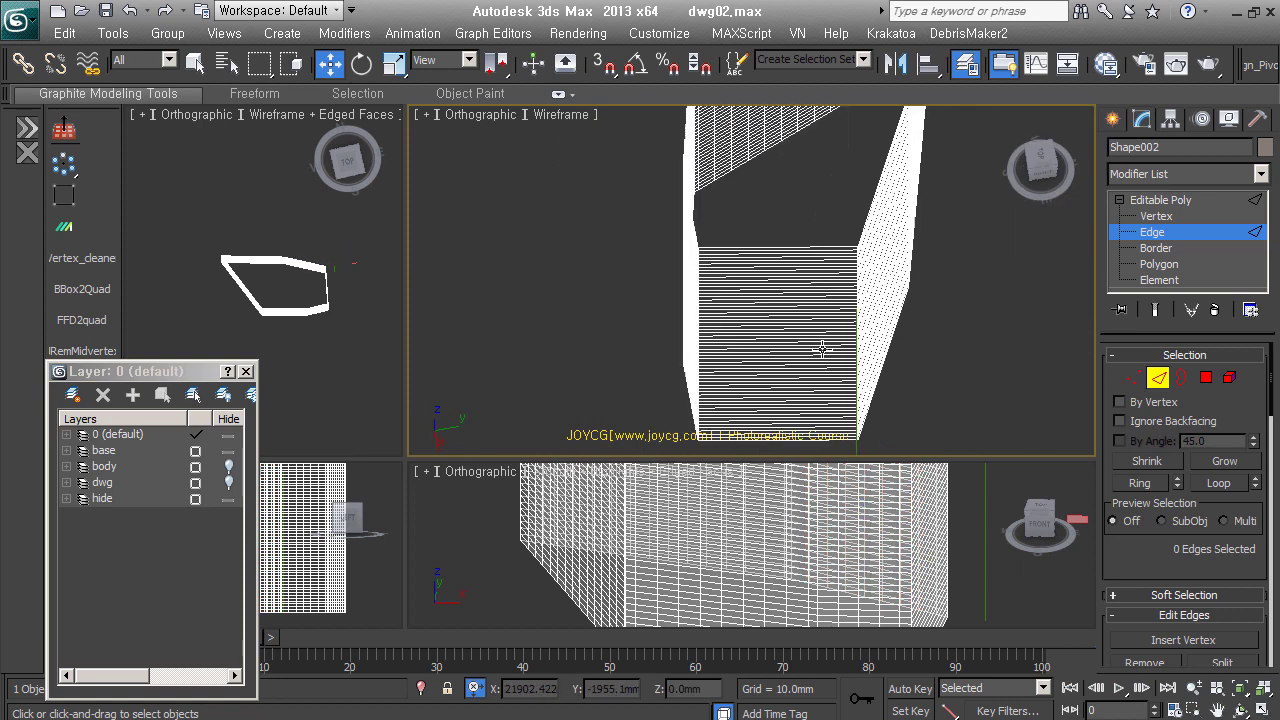
pyautogui.rightClick(770, 298)
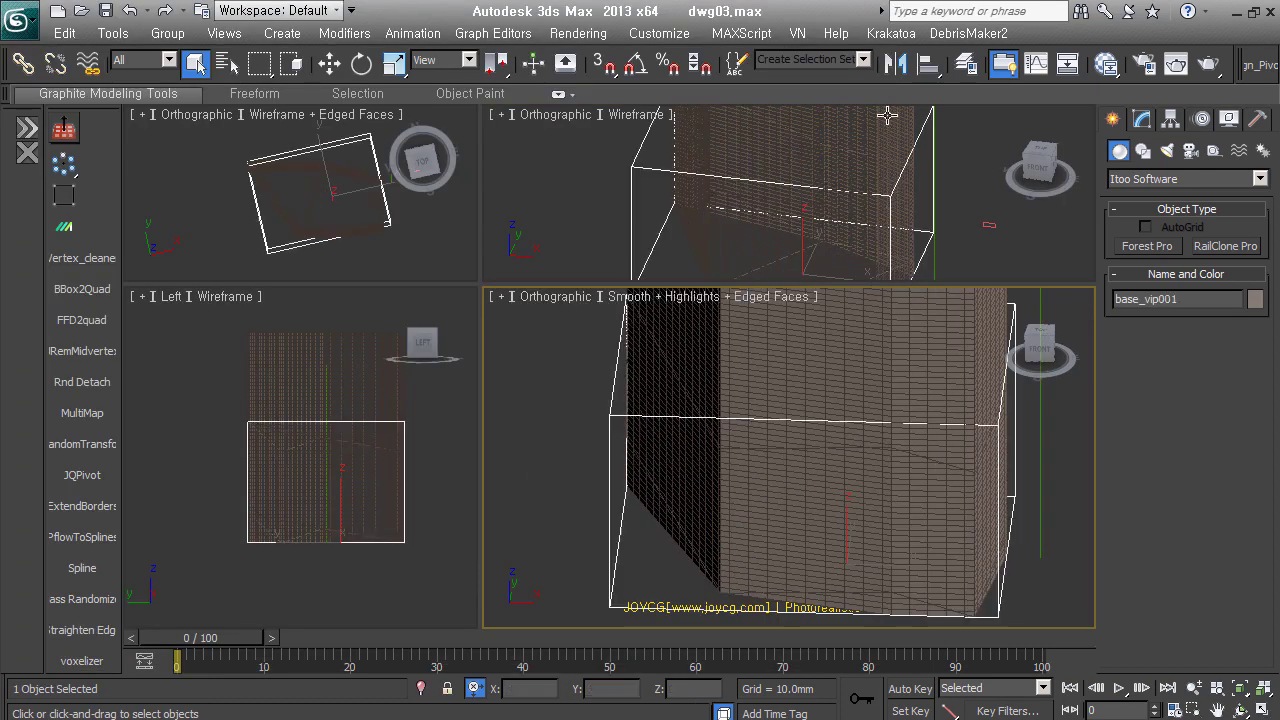
# Extrude the top faces of the base_vip mass upward.
pyautogui.click(966, 62)
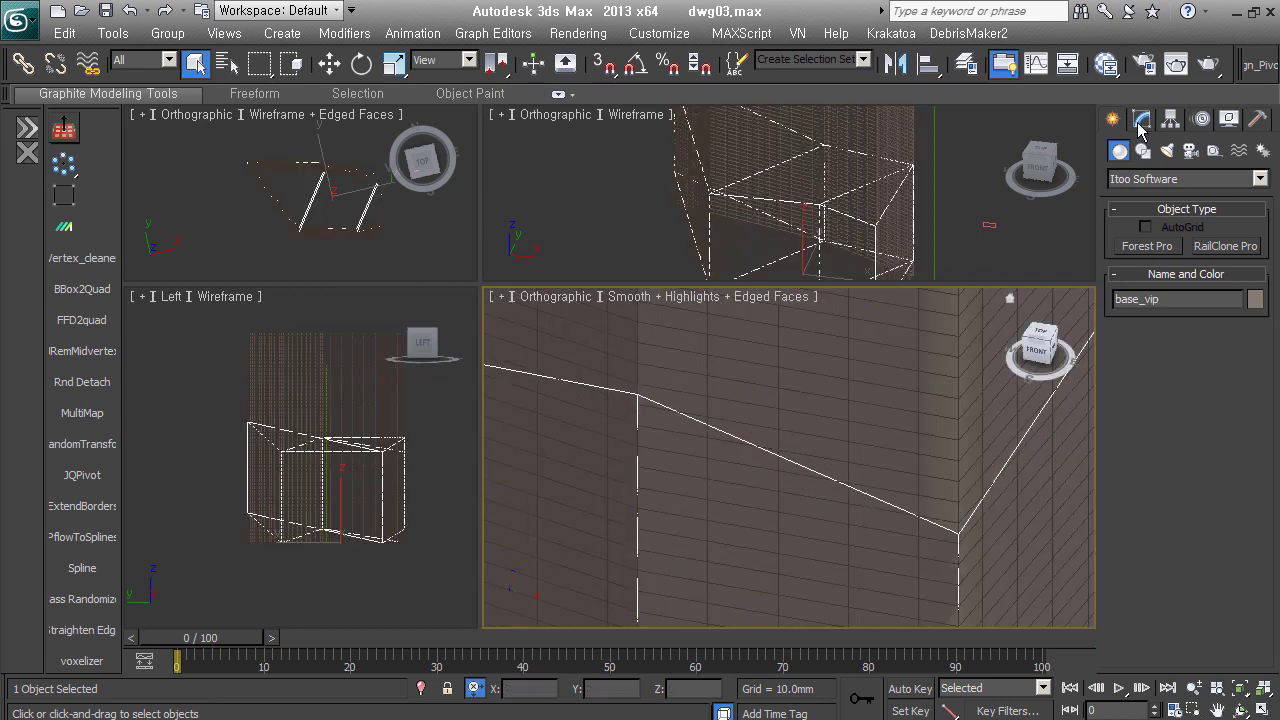
pyautogui.click(1206, 397)
pyautogui.moveTo(803, 534); pyautogui.dragTo(686, 517, button='middle')
pyautogui.hotkey('shift', 'e')
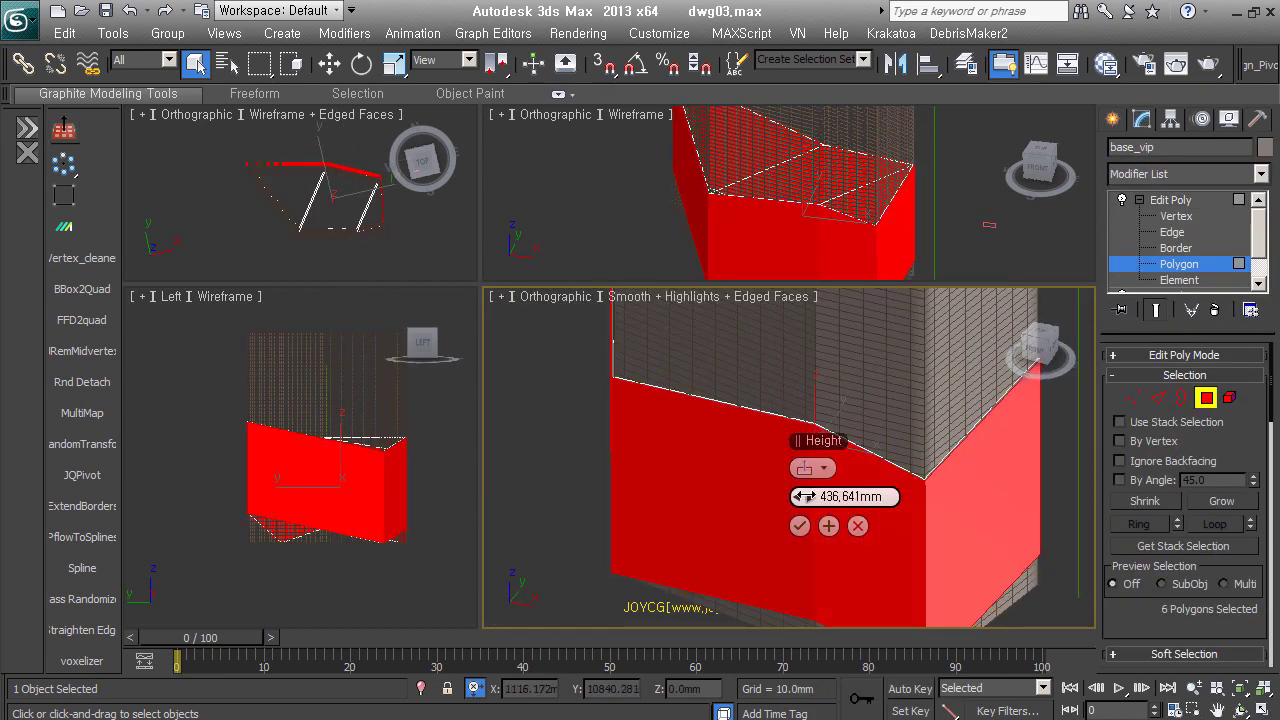
pyautogui.click(799, 525)
pyautogui.press('4')
pyautogui.moveTo(807, 546)
pyautogui.keyDown('alt'); pyautogui.mouseDown(button='middle')
pyautogui.moveTo(855, 420)
pyautogui.moveTo(885, 500)
pyautogui.mouseUp(button='middle'); pyautogui.keyUp('alt')
# Move base_vip's top vertices, then select all Shape002 wall faces to clear their smoothing.
pyautogui.press('1')
pyautogui.hotkey('ctrl', 'a')
pyautogui.rightClick(777, 422)
pyautogui.click(835, 430)
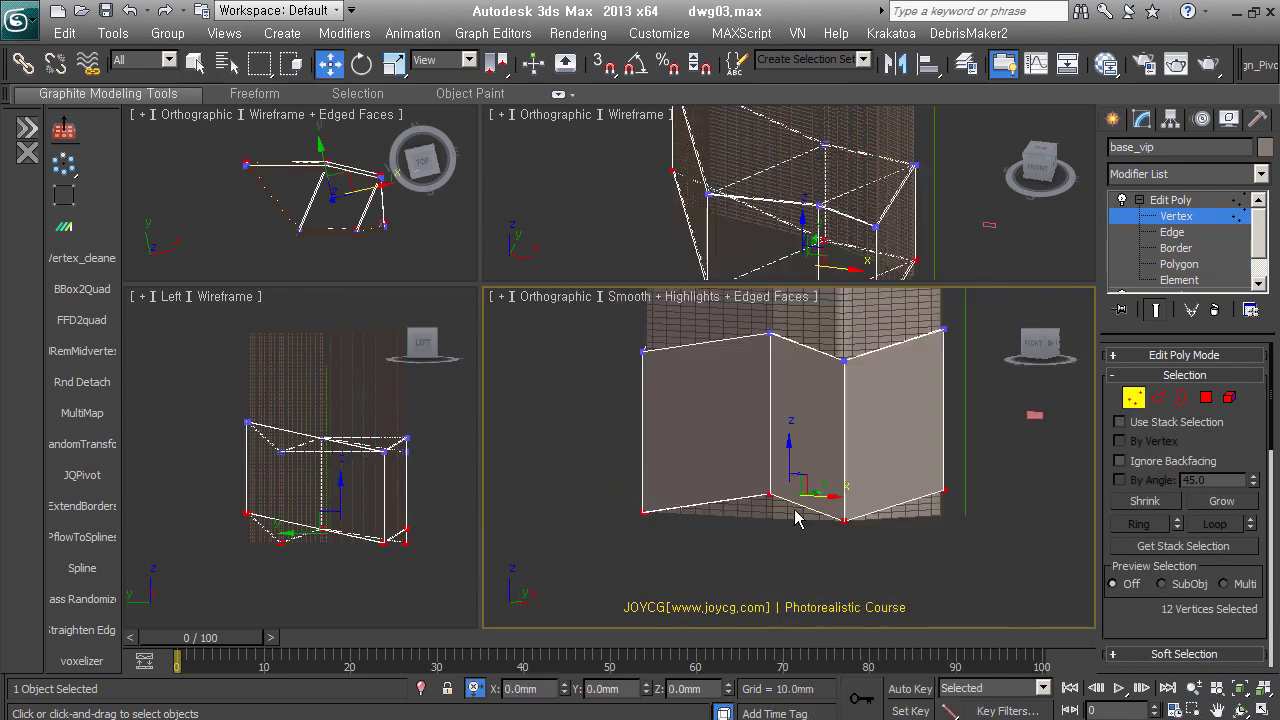
pyautogui.click(837, 459)
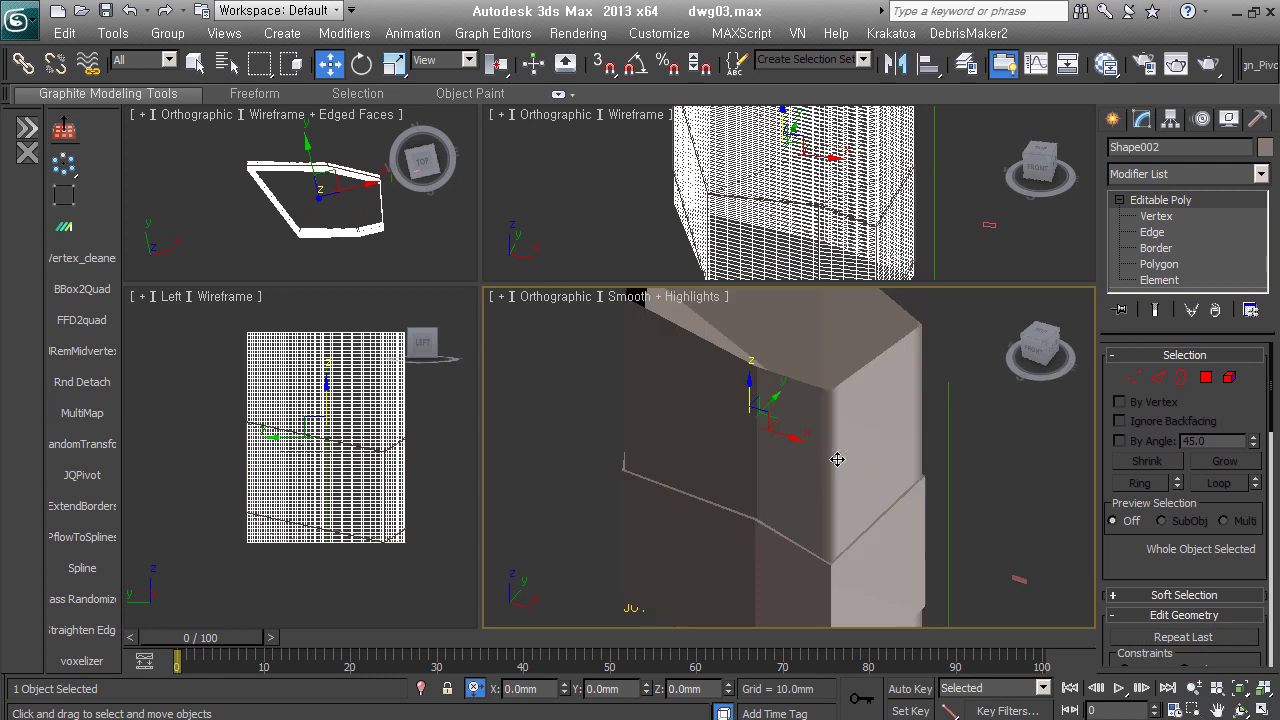
pyautogui.press('4')
pyautogui.hotkey('ctrl', 'a')
# Try a ProBoolean on the Shape002 wall with the base mass picked as operand.
pyautogui.press('4')
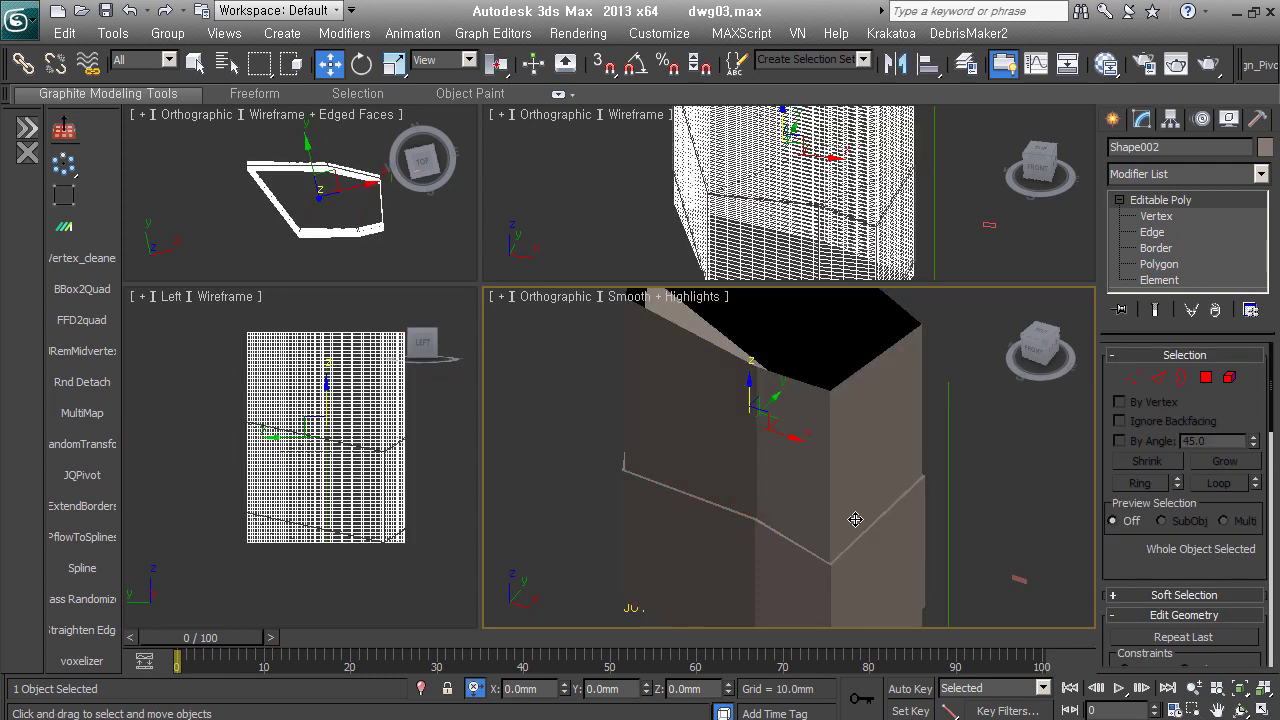
pyautogui.click(1112, 119)
pyautogui.click(1187, 178)
pyautogui.click(1150, 146)
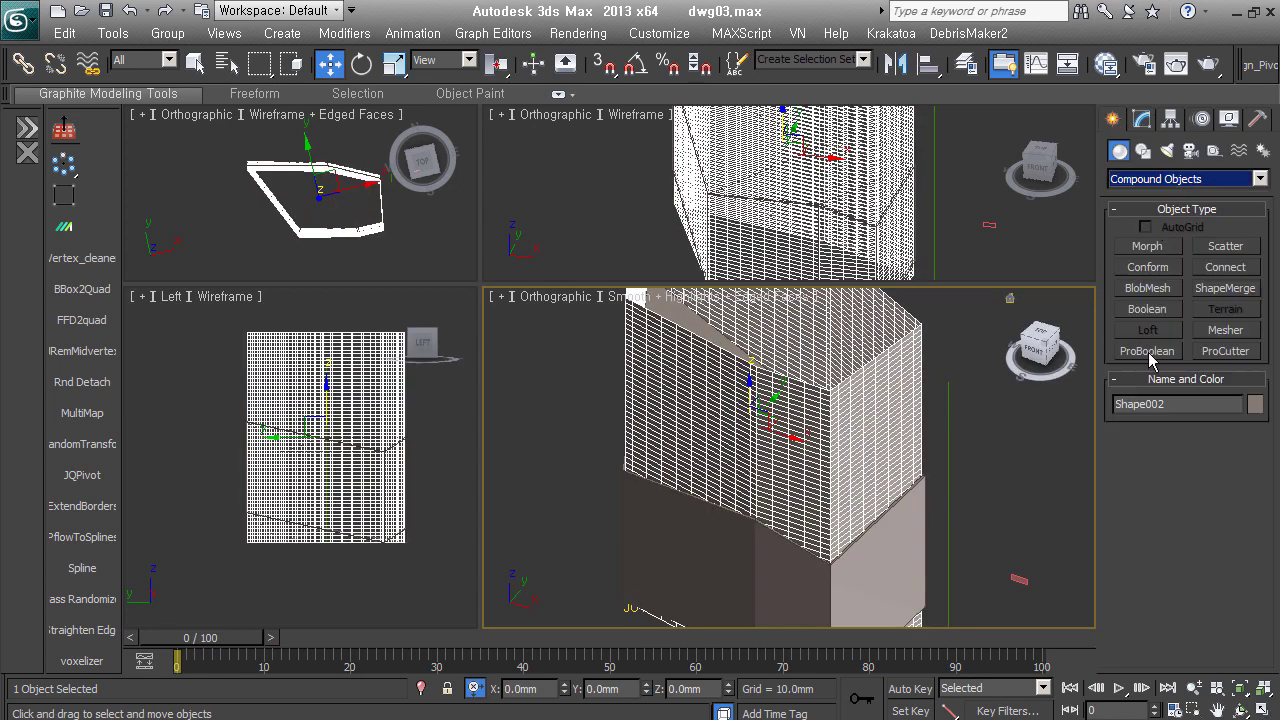
pyautogui.click(1148, 350)
pyautogui.click(1175, 523)
pyautogui.click(1184, 321)
pyautogui.click(943, 400)
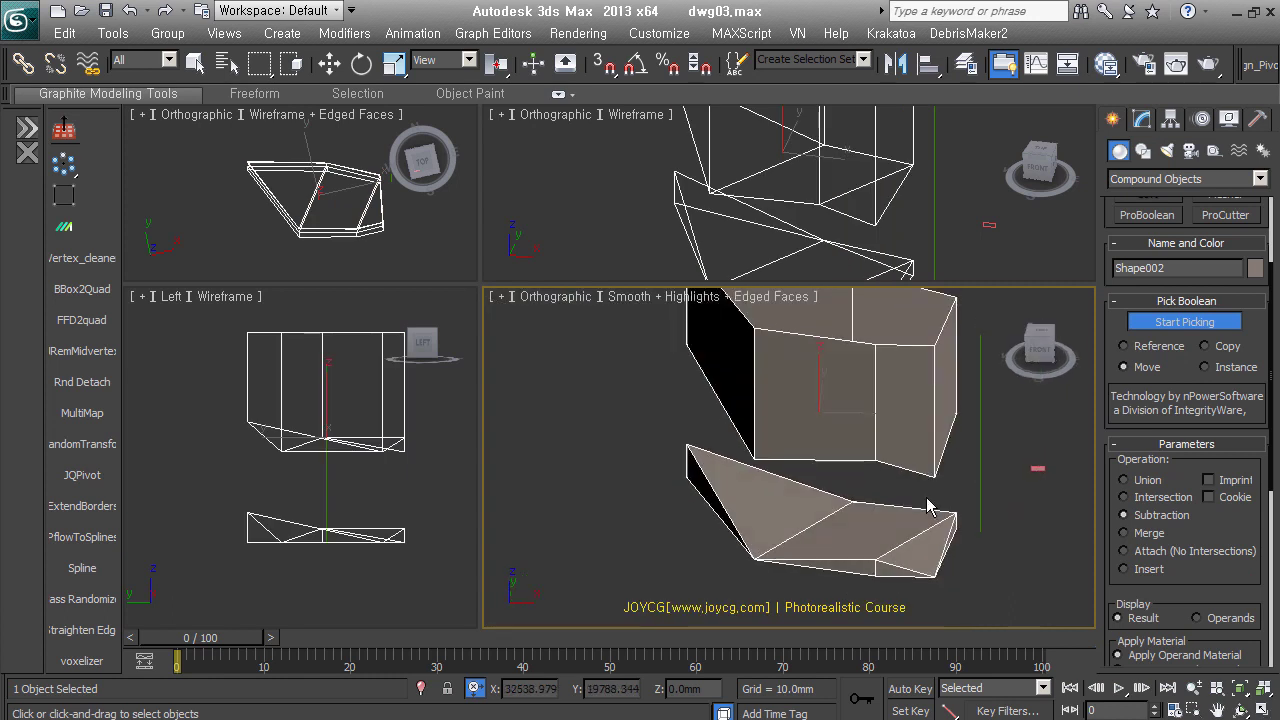
# Make a standard Boolean of the Shape002 wall with base_vip as operand B.
pyautogui.click(929, 507)
pyautogui.click(1148, 285)
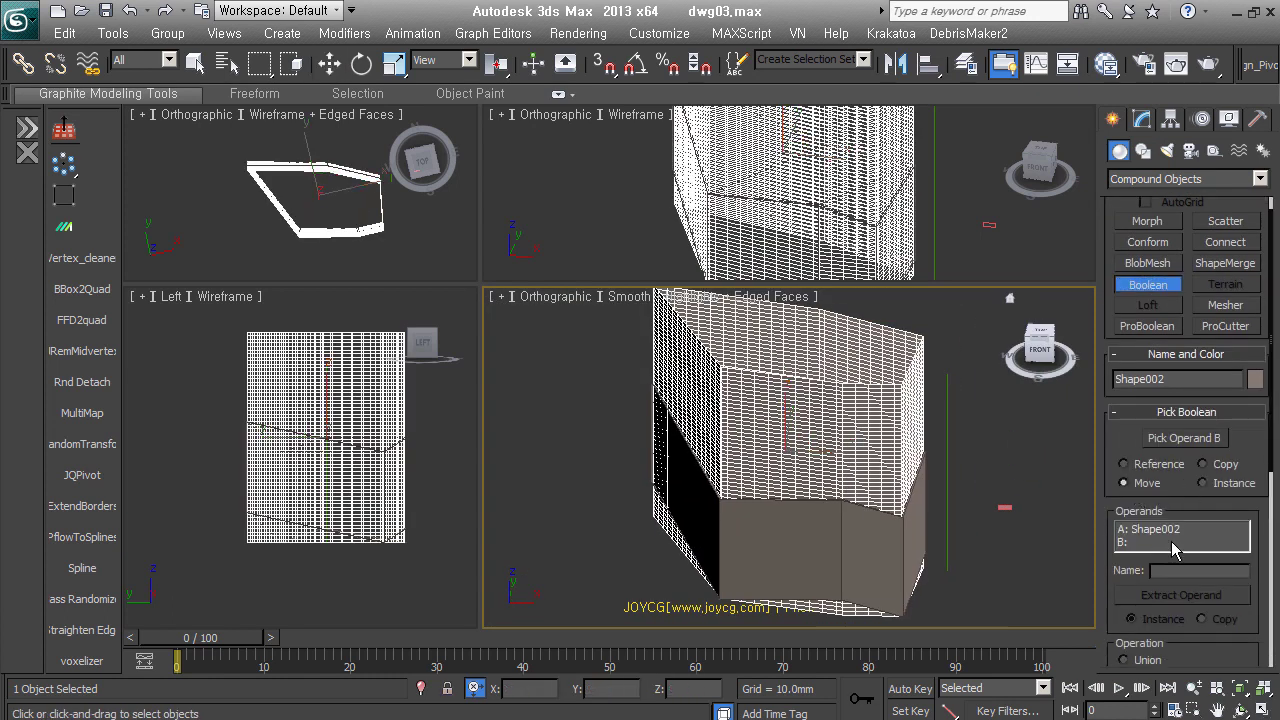
pyautogui.click(1184, 438)
pyautogui.click(931, 360)
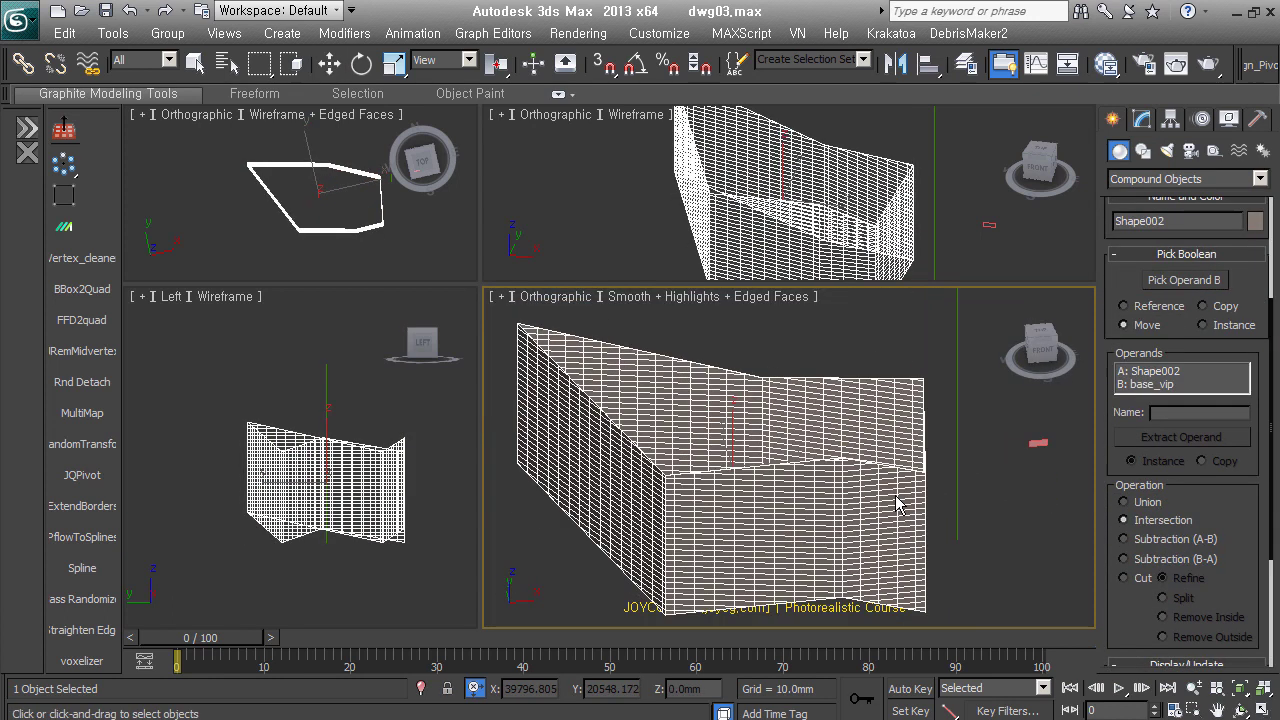
# Convert the Boolean result to Editable Poly and select all its vertices.
pyautogui.press('1')
pyautogui.hotkey('ctrl', 'a')
pyautogui.scroll(5, 748, 443)
pyautogui.scroll(4, 814, 500)
pyautogui.scroll(3, 775, 495)
pyautogui.scroll(-5, 775, 495)
pyautogui.scroll(-5, 800, 495)
# Select and clear all faces, then open the vertex cleanup tool on the vertices.
pyautogui.press('4')
pyautogui.hotkey('ctrl', 'a')
pyautogui.scroll(3, 871, 466)
pyautogui.hotkey('ctrl', 'd')
pyautogui.scroll(2, 976, 488)
pyautogui.scroll(3, 976, 488)
pyautogui.press('1')
pyautogui.scroll(-4, 1006, 543)
pyautogui.click(82, 257)
pyautogui.scroll(4, 843, 486)
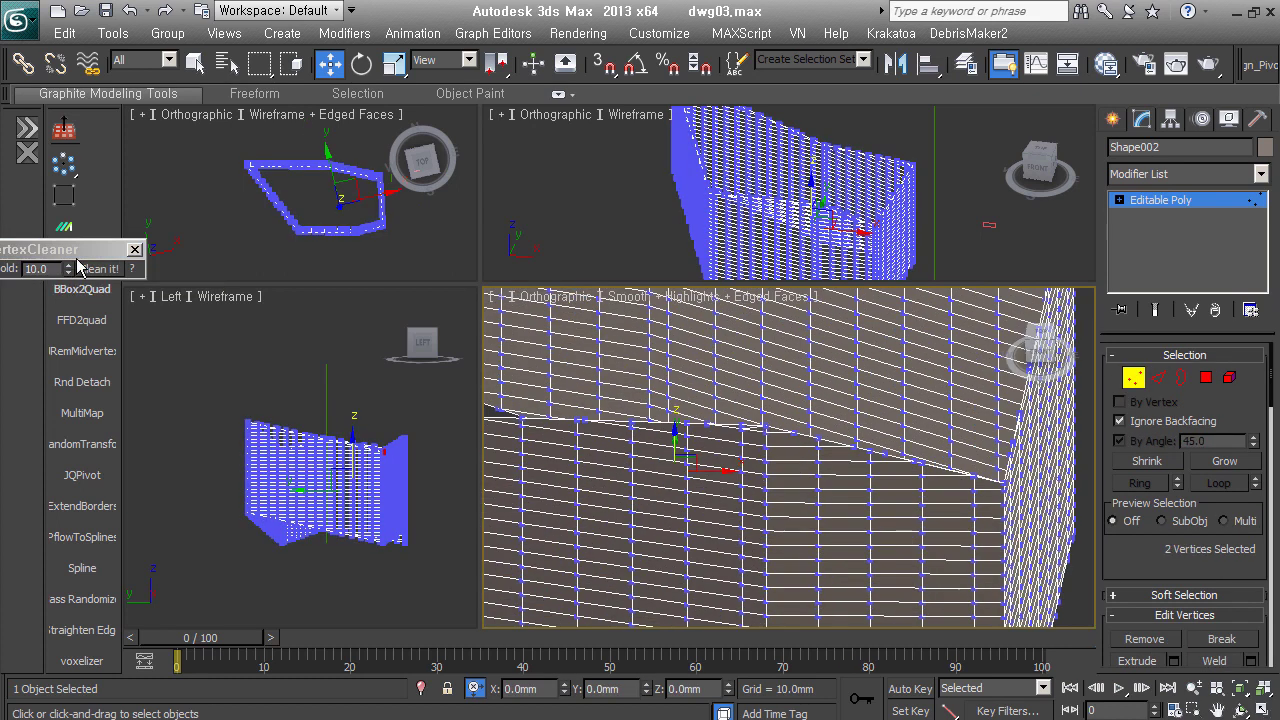
pyautogui.click(99, 268)
pyautogui.click(694, 429)
pyautogui.scroll(-2, 903, 434)
pyautogui.scroll(-2, 906, 426)
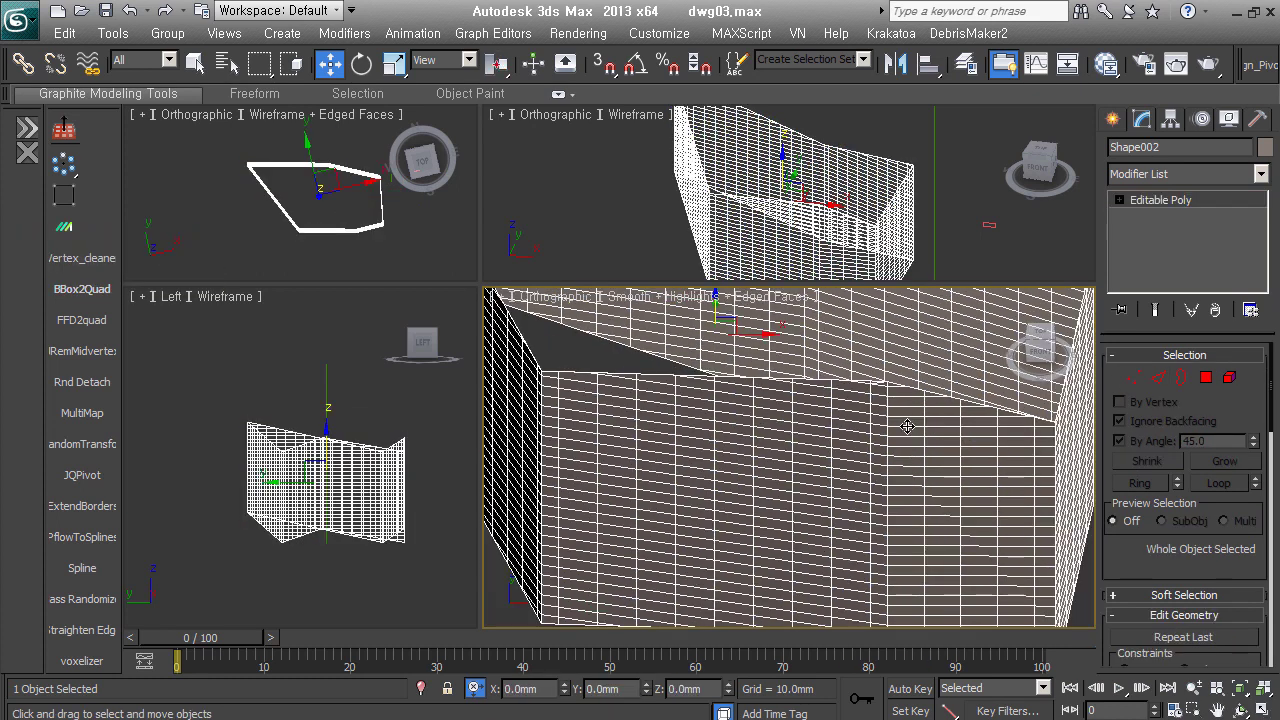
pyautogui.scroll(5, 791, 444)
pyautogui.moveTo(918, 465); pyautogui.dragTo(731, 491, button='middle')
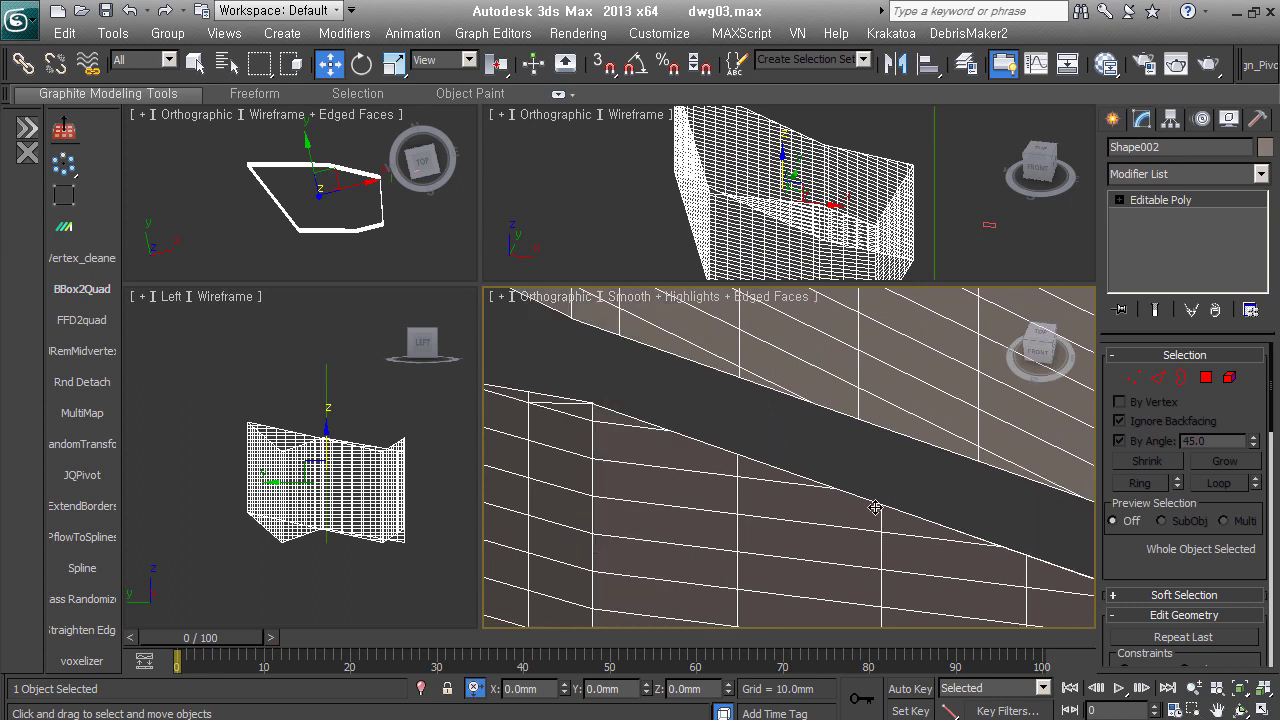
pyautogui.click(913, 518)
pyautogui.press('6')
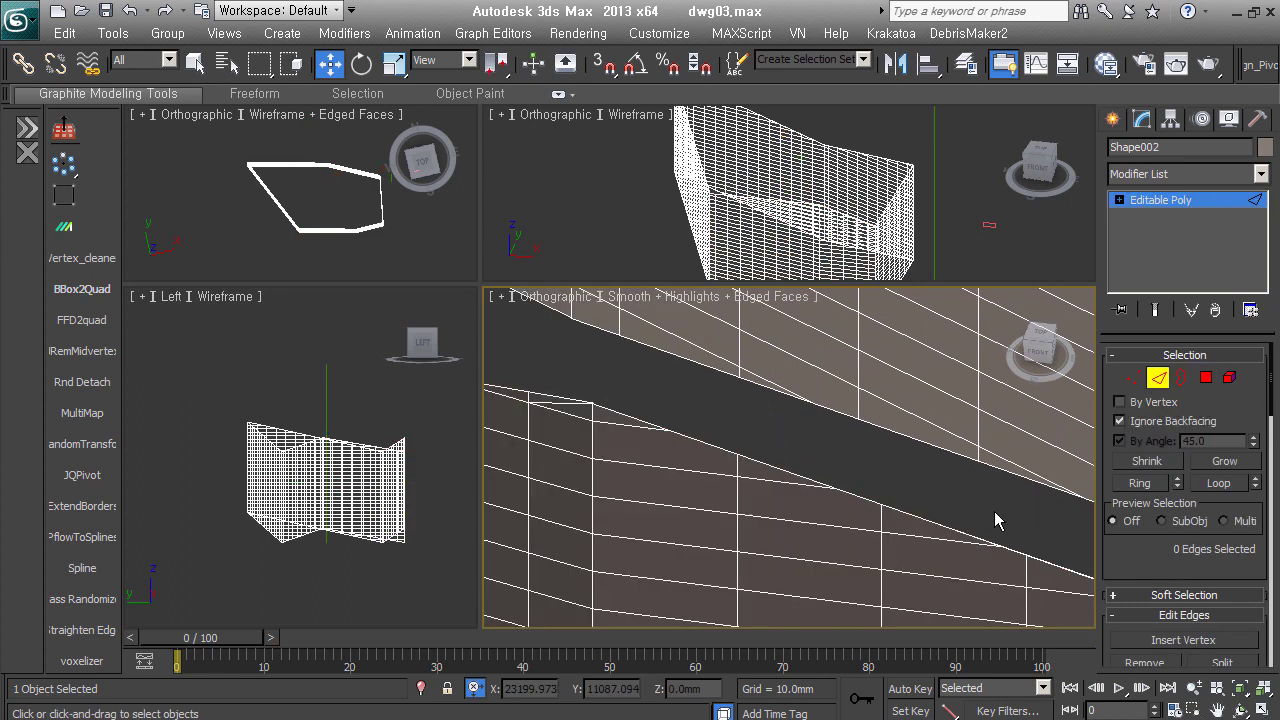
pyautogui.keyDown('alt'); pyautogui.moveTo(1020, 505); pyautogui.dragTo(793, 481, button='middle'); pyautogui.keyUp('alt')
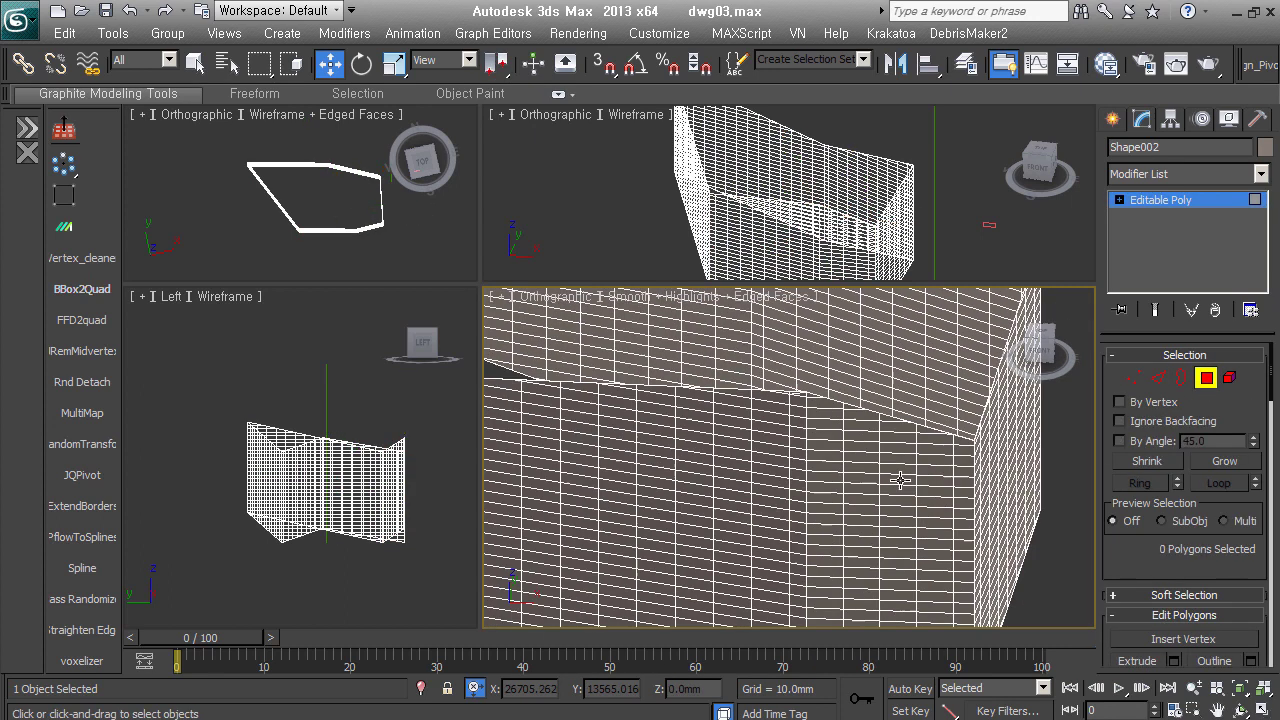
pyautogui.click(814, 455)
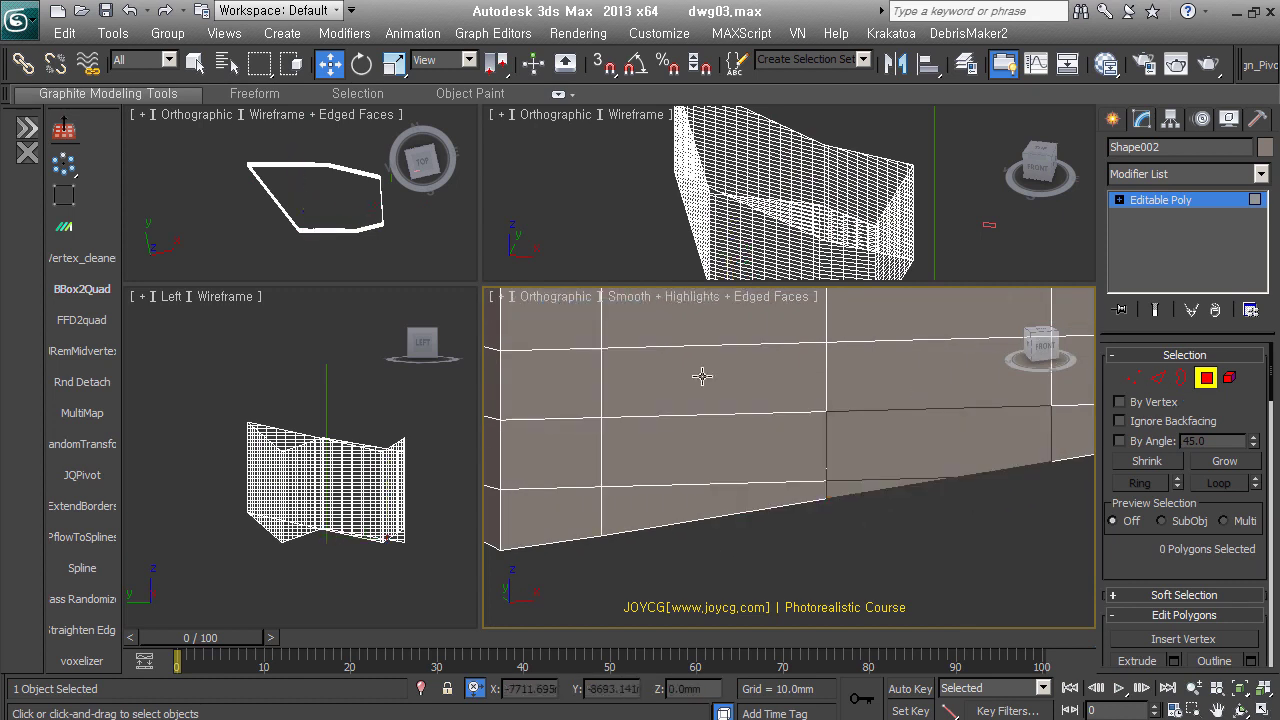
pyautogui.click(706, 377)
pyautogui.keyDown('alt'); pyautogui.moveTo(804, 522); pyautogui.dragTo(961, 508, button='middle'); pyautogui.keyUp('alt')
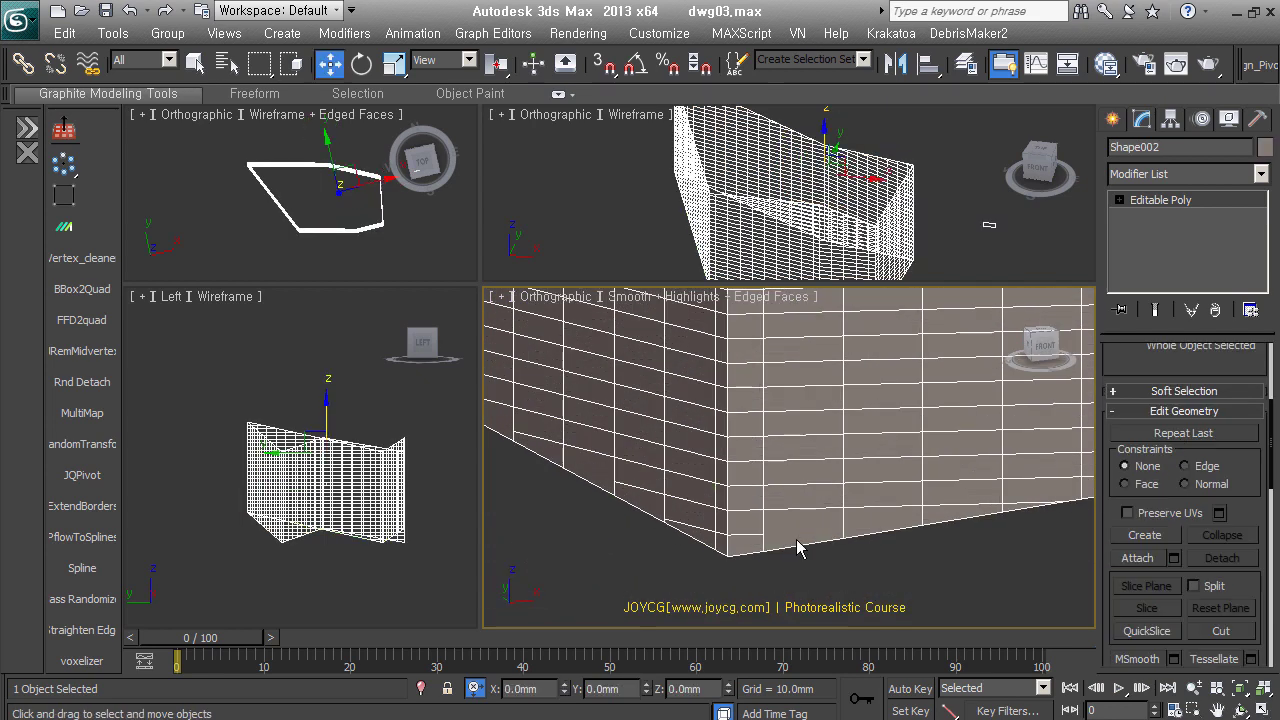
pyautogui.scroll(-3, 1035, 518)
pyautogui.keyDown('alt'); pyautogui.moveTo(829, 535); pyautogui.dragTo(803, 524, button='middle'); pyautogui.keyUp('alt')
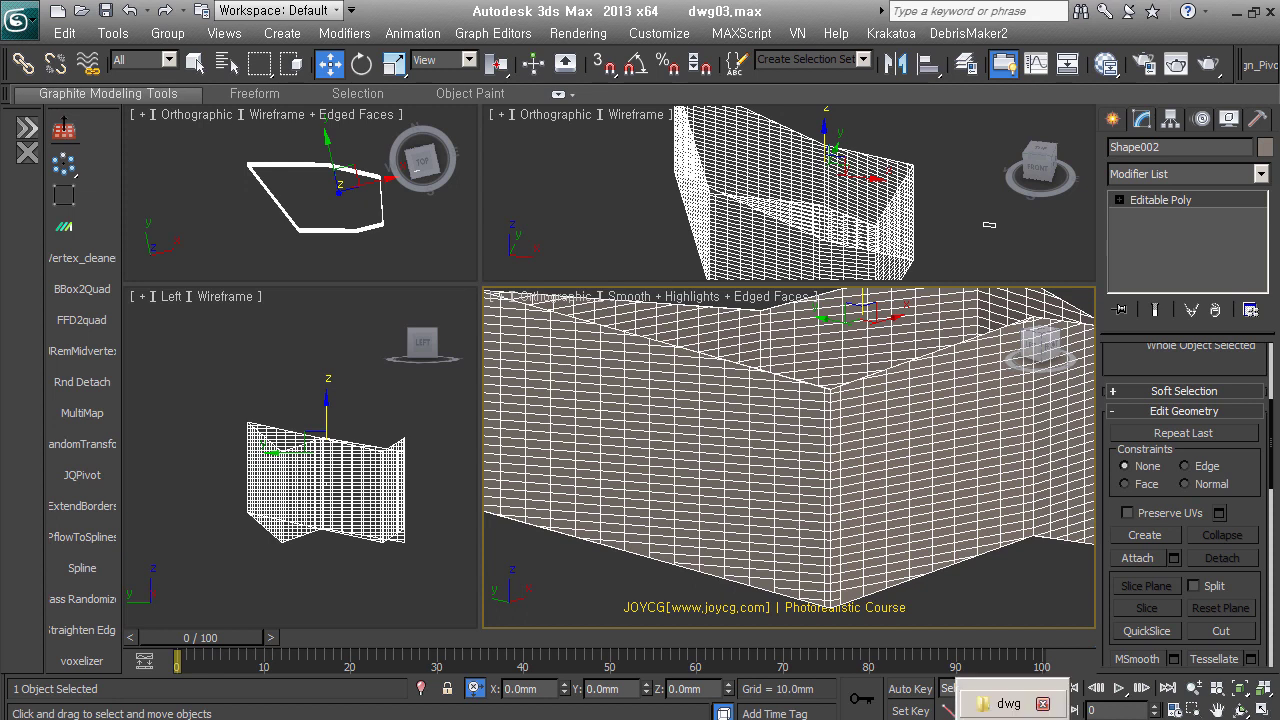
# Open the reference image folder and view the facade detail image.
pyautogui.click(1008, 703)
pyautogui.doubleClick(390, 270)
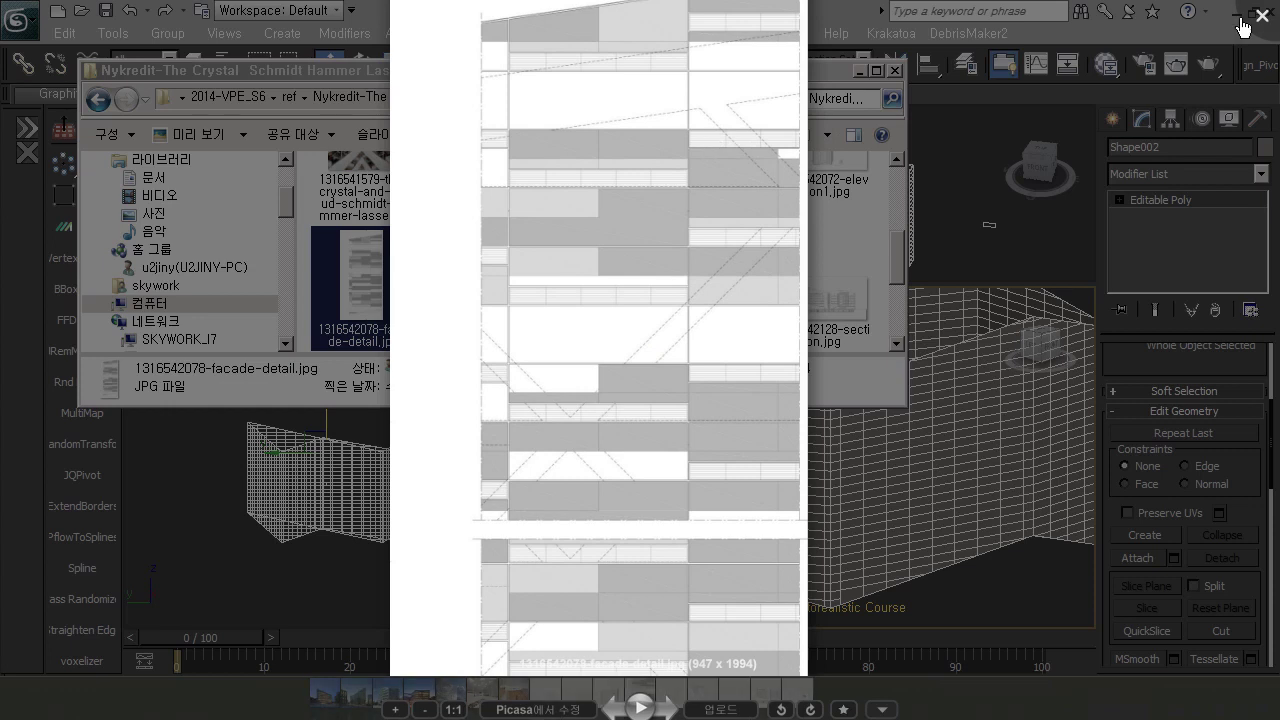
pyautogui.press('Escape')
pyautogui.press('BackSpace')
# Open the Crystal building facade photo and zoom in on it.
pyautogui.scroll(-1, 597, 285)
pyautogui.scroll(-5, 597, 285)
pyautogui.scroll(-1, 597, 285)
pyautogui.doubleClick(597, 300)
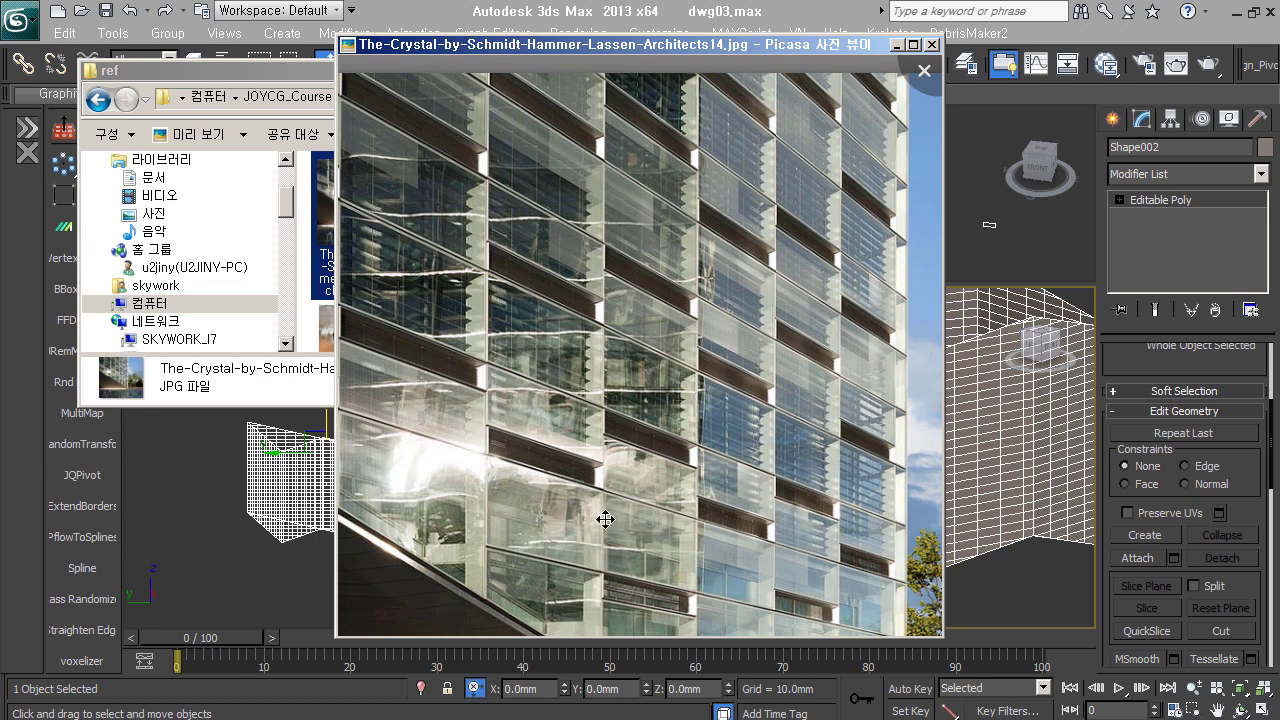
pyautogui.scroll(1, 586, 333)
pyautogui.scroll(1, 560, 299)
pyautogui.scroll(1, 622, 334)
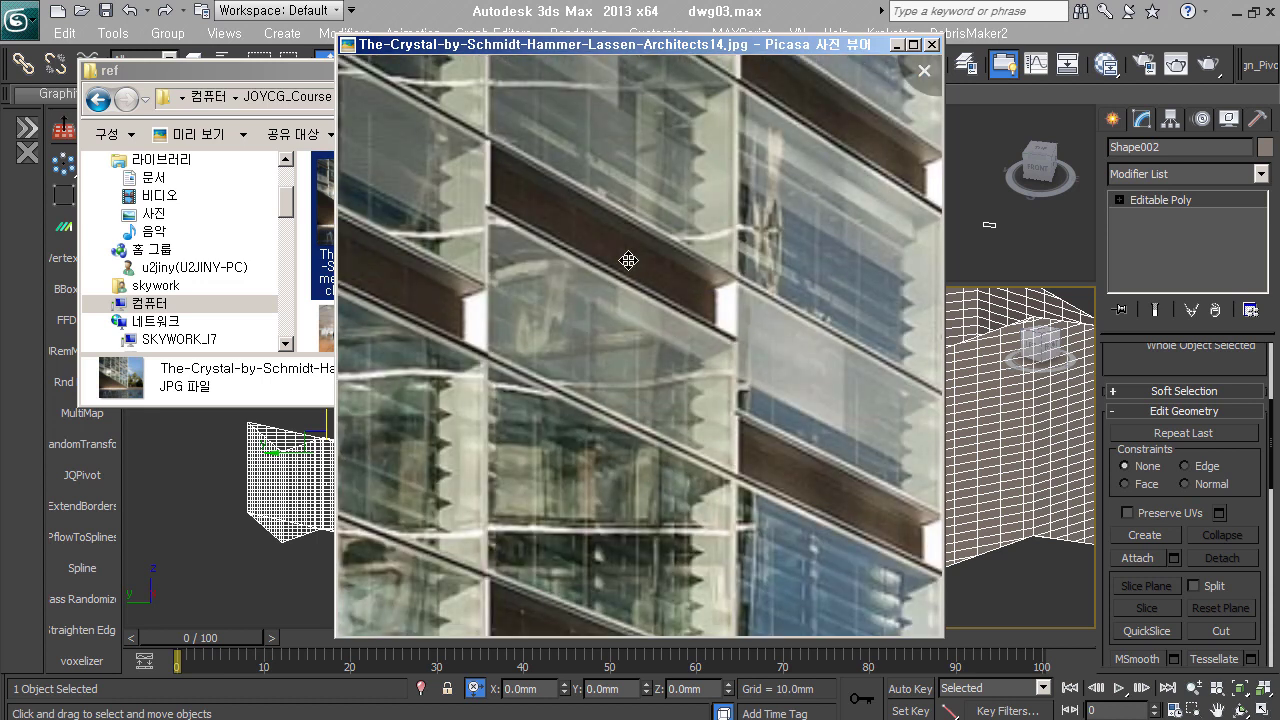
pyautogui.scroll(-1, 628, 260)
pyautogui.scroll(-1, 640, 290)
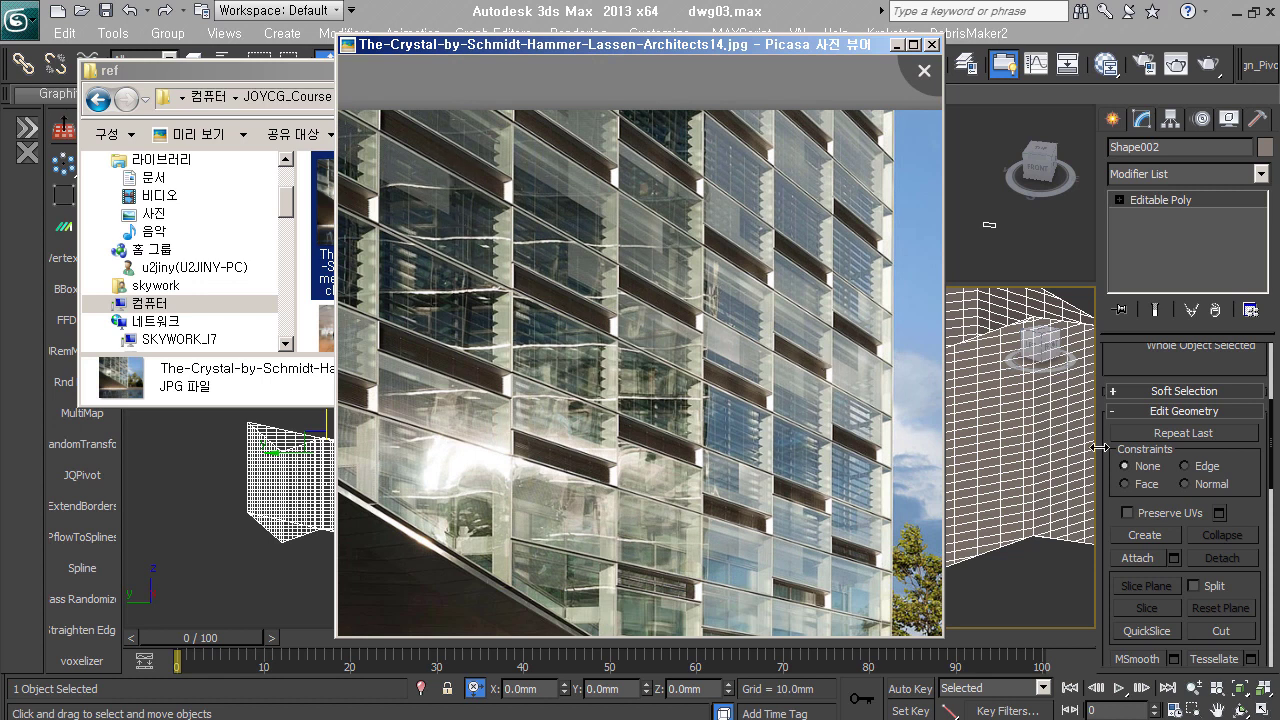
pyautogui.press('Escape')
pyautogui.press('BackSpace')
# Step through the a1–a4 panel-pattern renders, then close Picasa to return to 3ds Max.
pyautogui.doubleClick(340, 274)
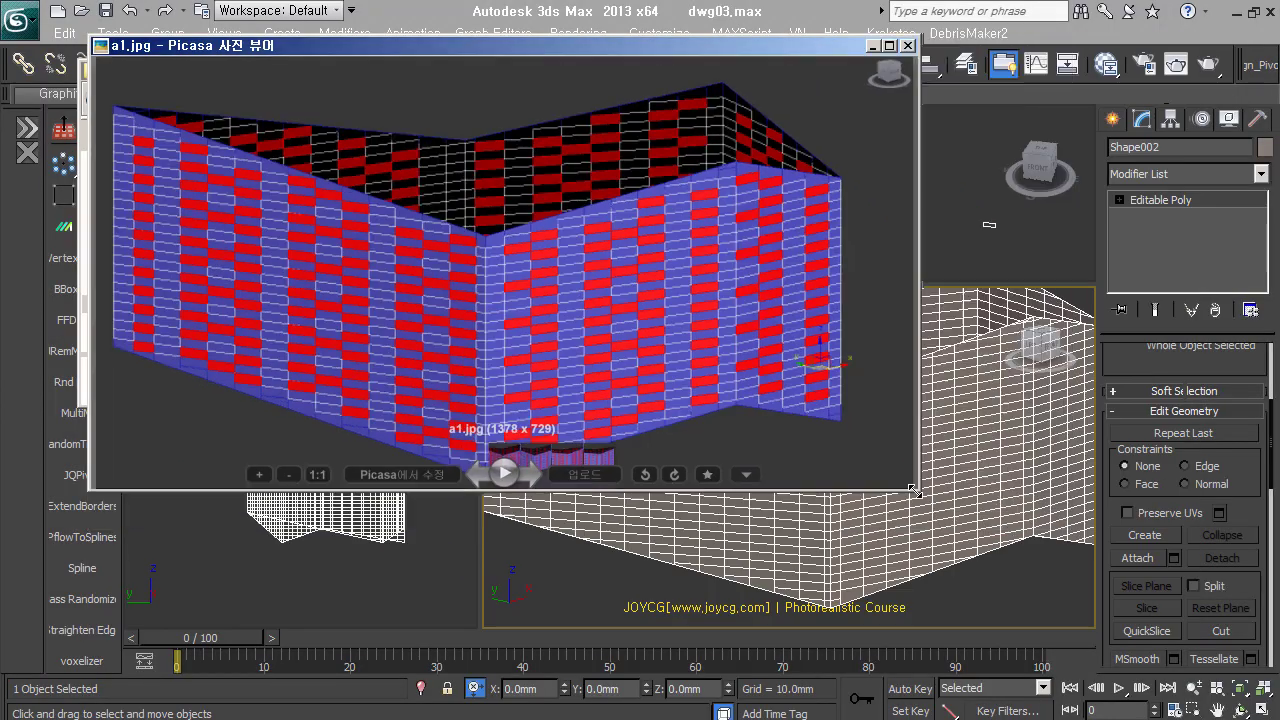
pyautogui.moveTo(651, 50); pyautogui.dragTo(738, 108)
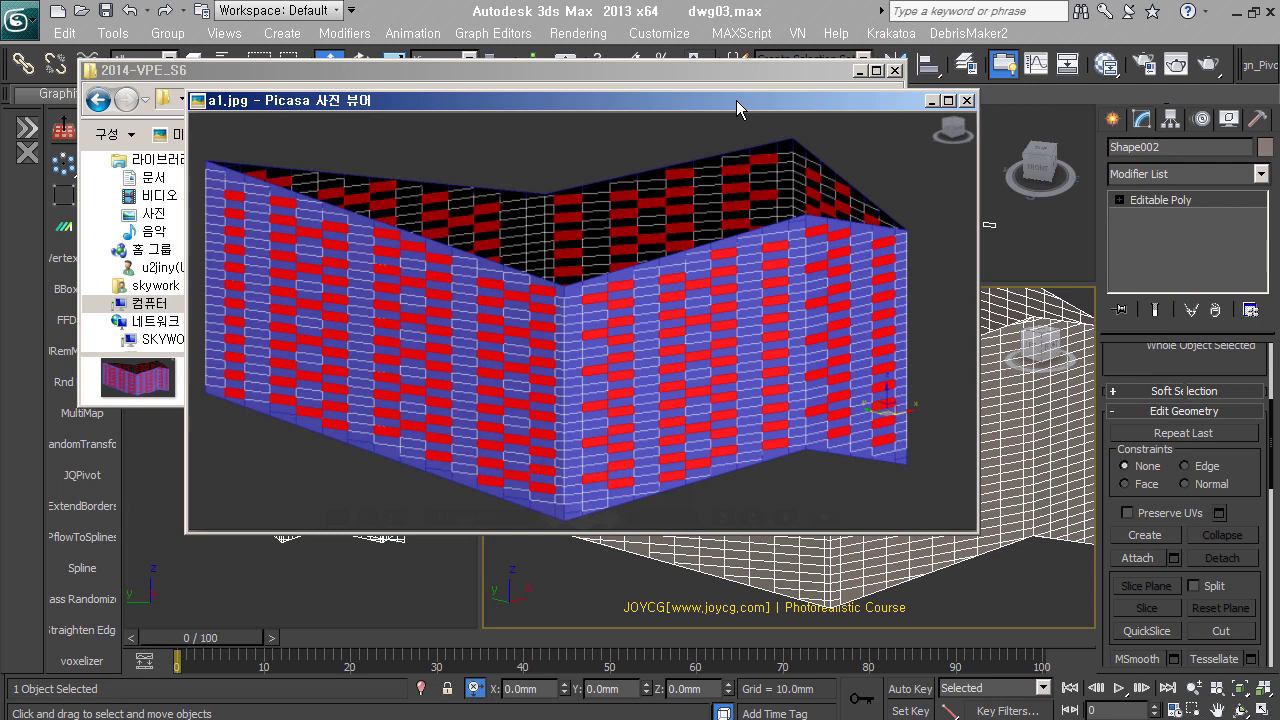
pyautogui.press('Right')
pyautogui.press('Right')
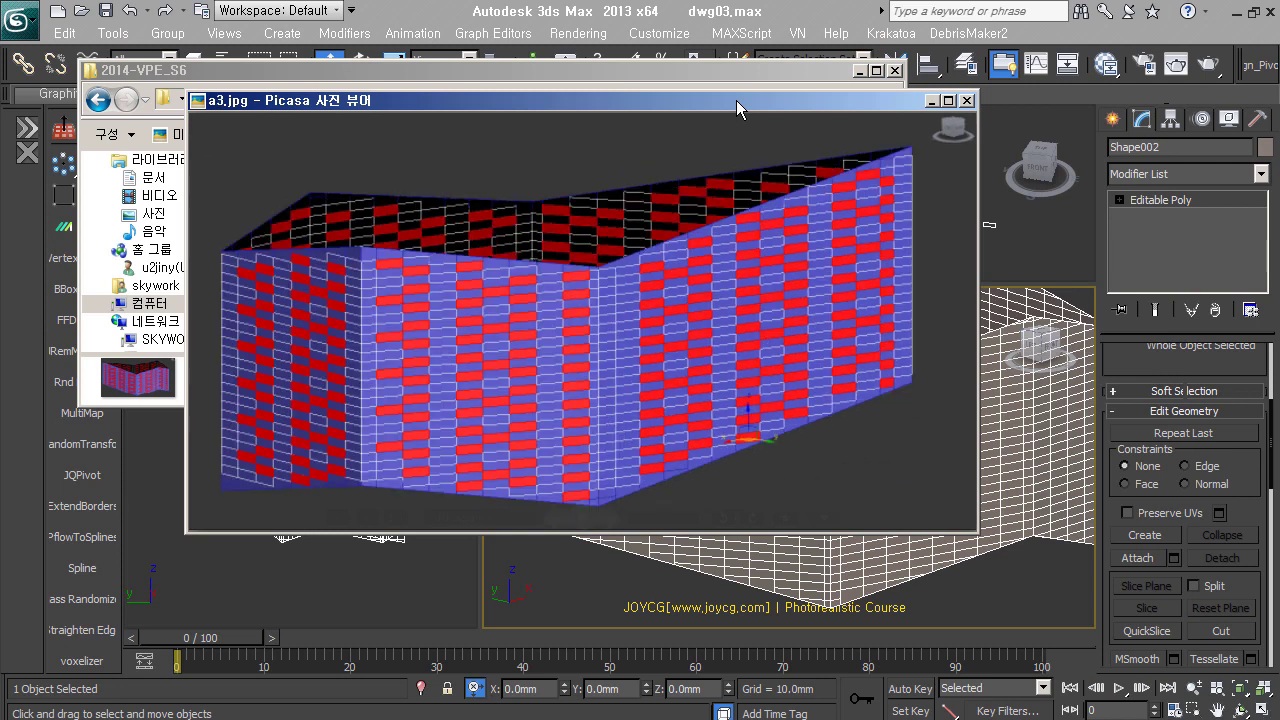
pyautogui.press('Right')
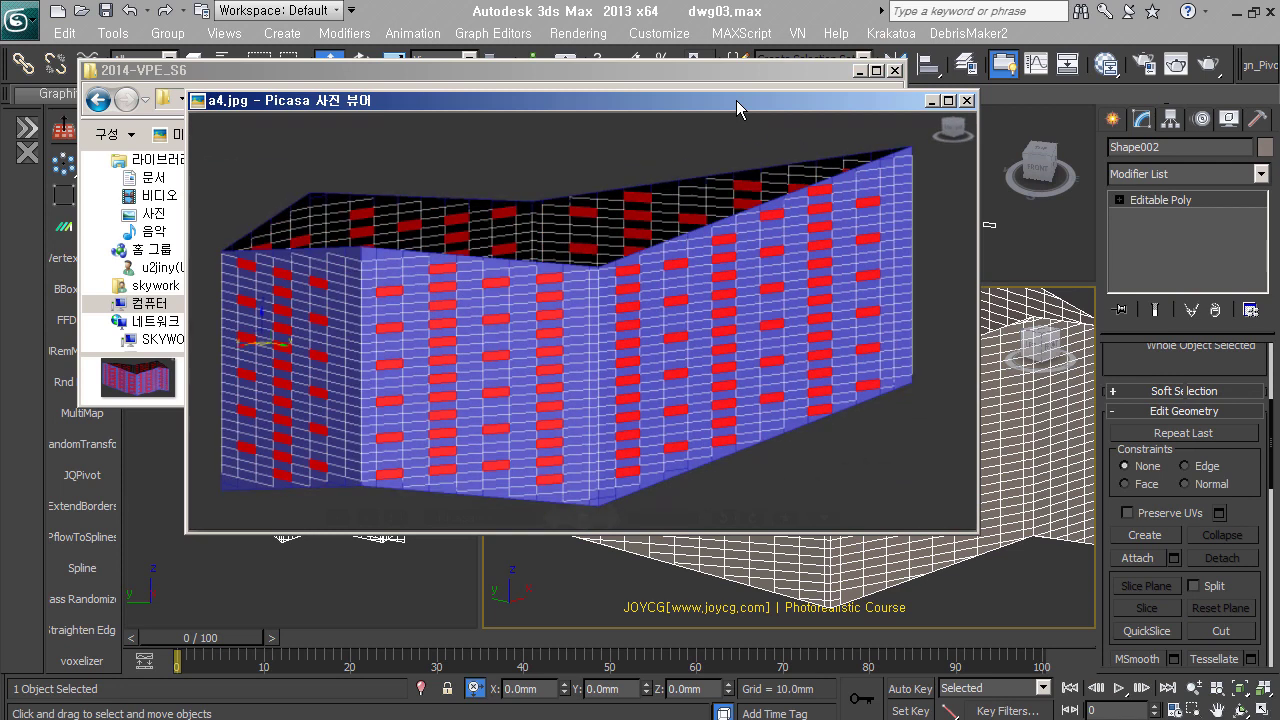
pyautogui.press('Escape')
pyautogui.click(859, 71)
# At Polygon level, select the first staggered wall panels, checking the reference renders.
pyautogui.press('4')
pyautogui.press('F3')
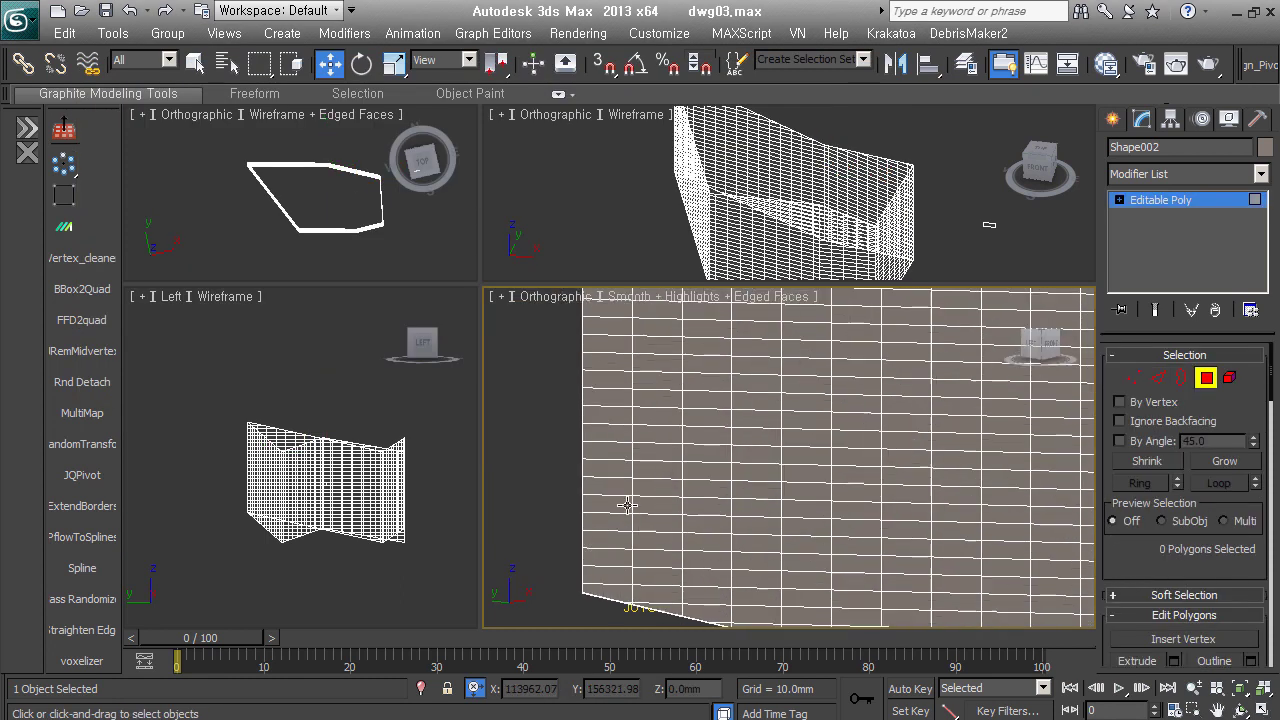
pyautogui.click(551, 467)
pyautogui.scroll(-2, 940, 476)
pyautogui.keyDown('shift'); pyautogui.click(963, 500); pyautogui.keyUp('shift')
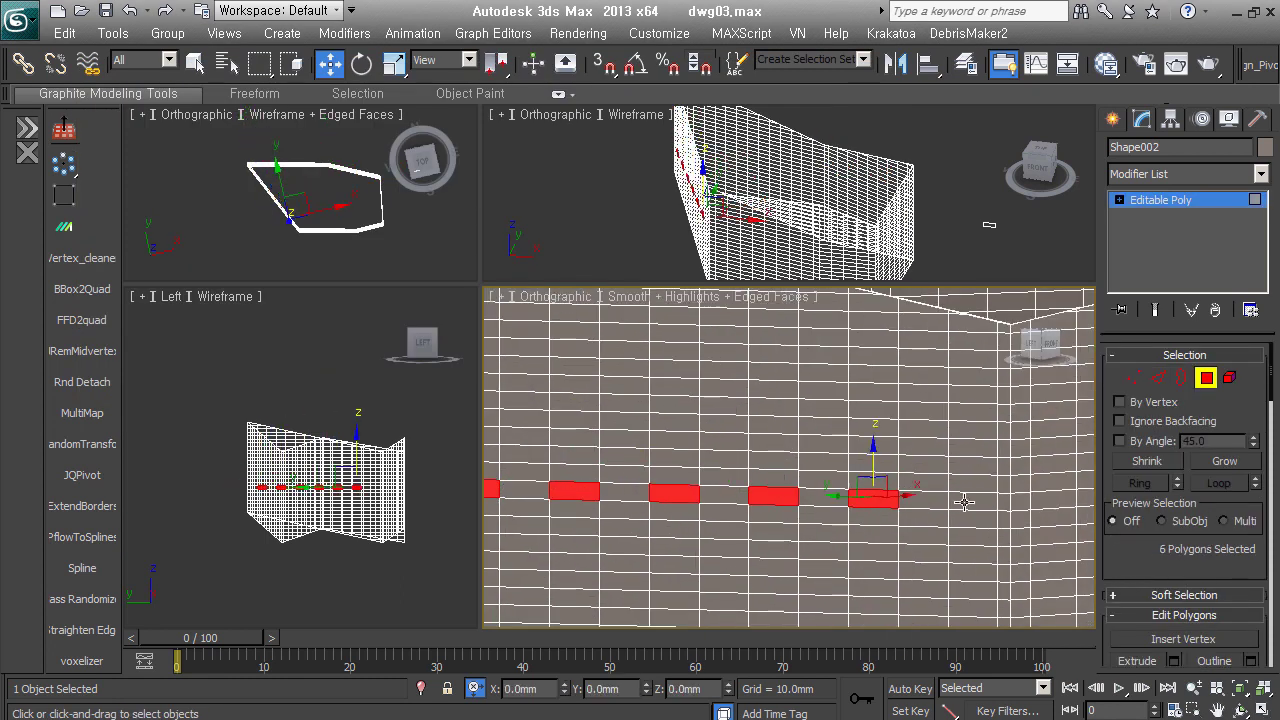
pyautogui.scroll(2, 715, 480)
pyautogui.hotkey('alt', 'Tab')
pyautogui.keyDown('ctrl'); pyautogui.scroll(2, 613, 503); pyautogui.keyUp('ctrl')
pyautogui.keyDown('ctrl'); pyautogui.scroll(2, 613, 503); pyautogui.keyUp('ctrl')
pyautogui.keyDown('ctrl'); pyautogui.scroll(-1, 613, 503); pyautogui.keyUp('ctrl')
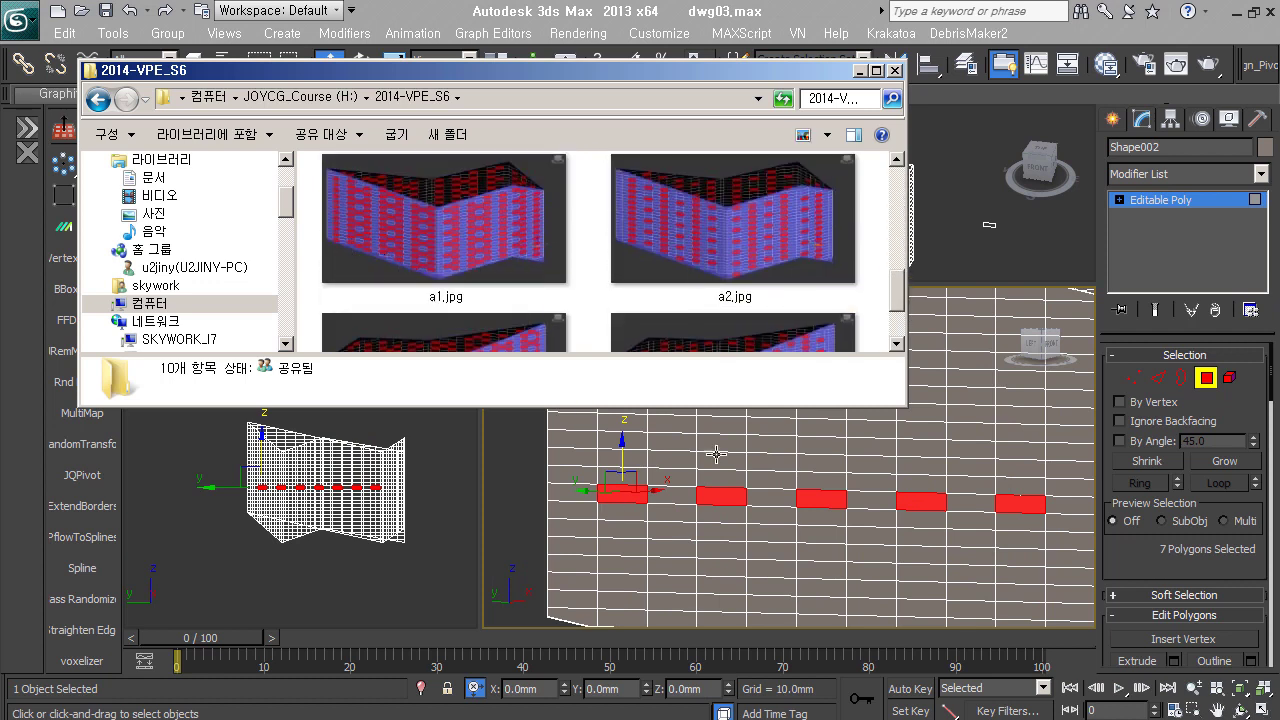
# Add more staggered panels across the wall, then invert the panel selection.
pyautogui.keyDown('ctrl'); pyautogui.click(716, 454); pyautogui.keyUp('ctrl')
pyautogui.scroll(2, 1050, 466)
pyautogui.keyDown('ctrl'); pyautogui.click(1000, 485); pyautogui.keyUp('ctrl')
pyautogui.scroll(-2, 647, 478)
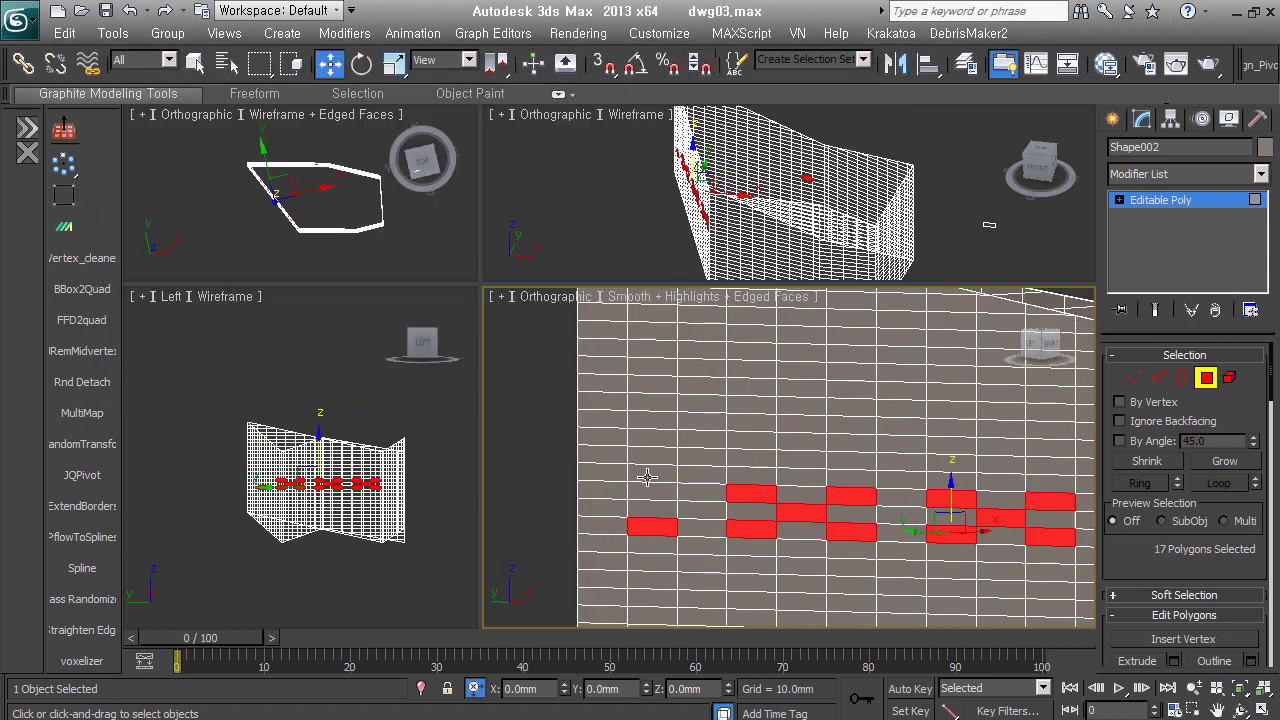
pyautogui.moveTo(1008, 448); pyautogui.dragTo(806, 447, button='middle')
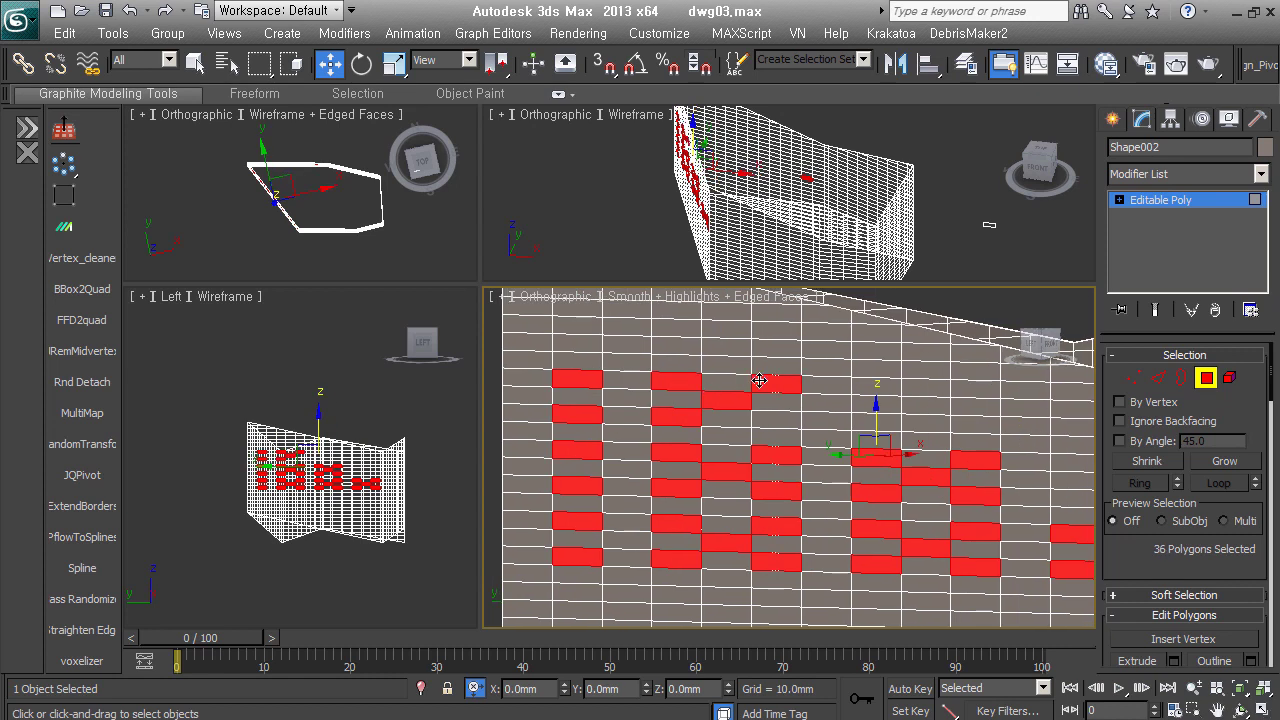
pyautogui.moveTo(868, 405)
pyautogui.keyDown('alt'); pyautogui.mouseDown(button='middle')
pyautogui.moveTo(793, 428)
pyautogui.moveTo(700, 500)
pyautogui.mouseUp(button='middle'); pyautogui.keyUp('alt')
pyautogui.keyDown('ctrl'); pyautogui.click(668, 500); pyautogui.keyUp('ctrl')
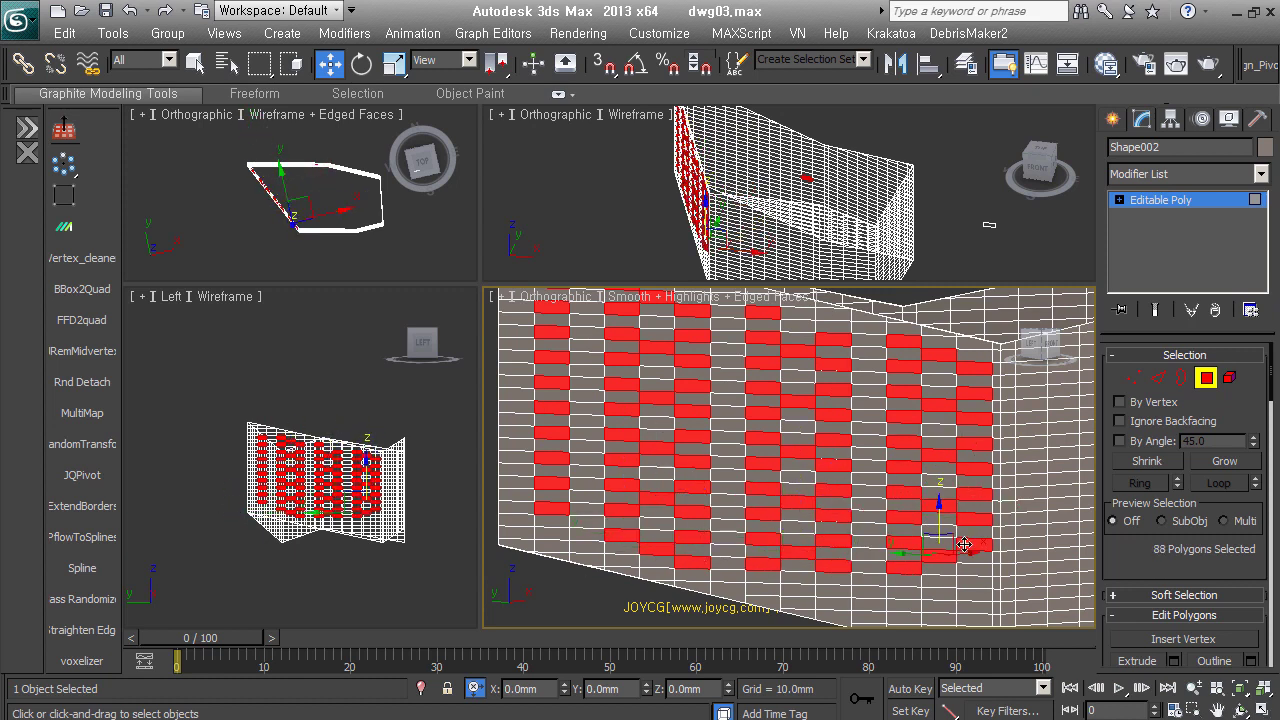
pyautogui.keyDown('alt'); pyautogui.moveTo(963, 545); pyautogui.dragTo(880, 520, button='middle'); pyautogui.keyUp('alt')
pyautogui.scroll(-10, 1130, 472)
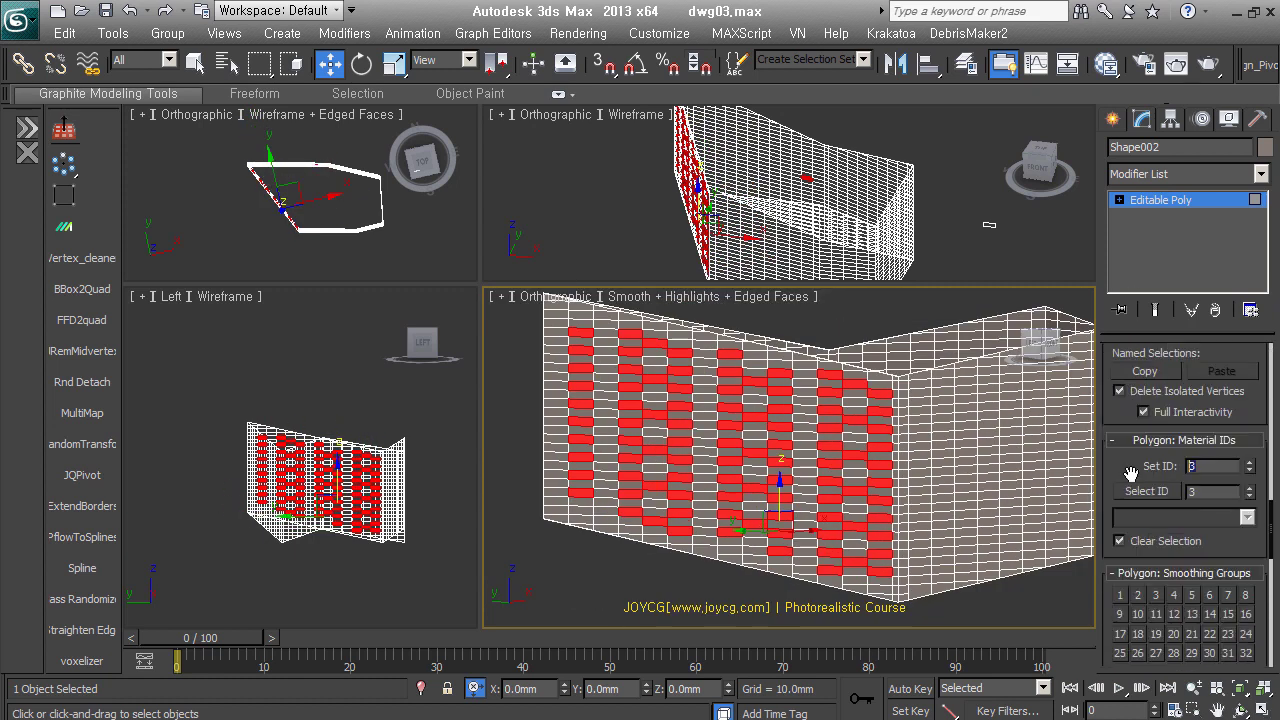
pyautogui.hotkey('ctrl', 'i')
# Reset the material ID value to 1 and hide the selected staggered panels.
pyautogui.rightClick(1249, 494)
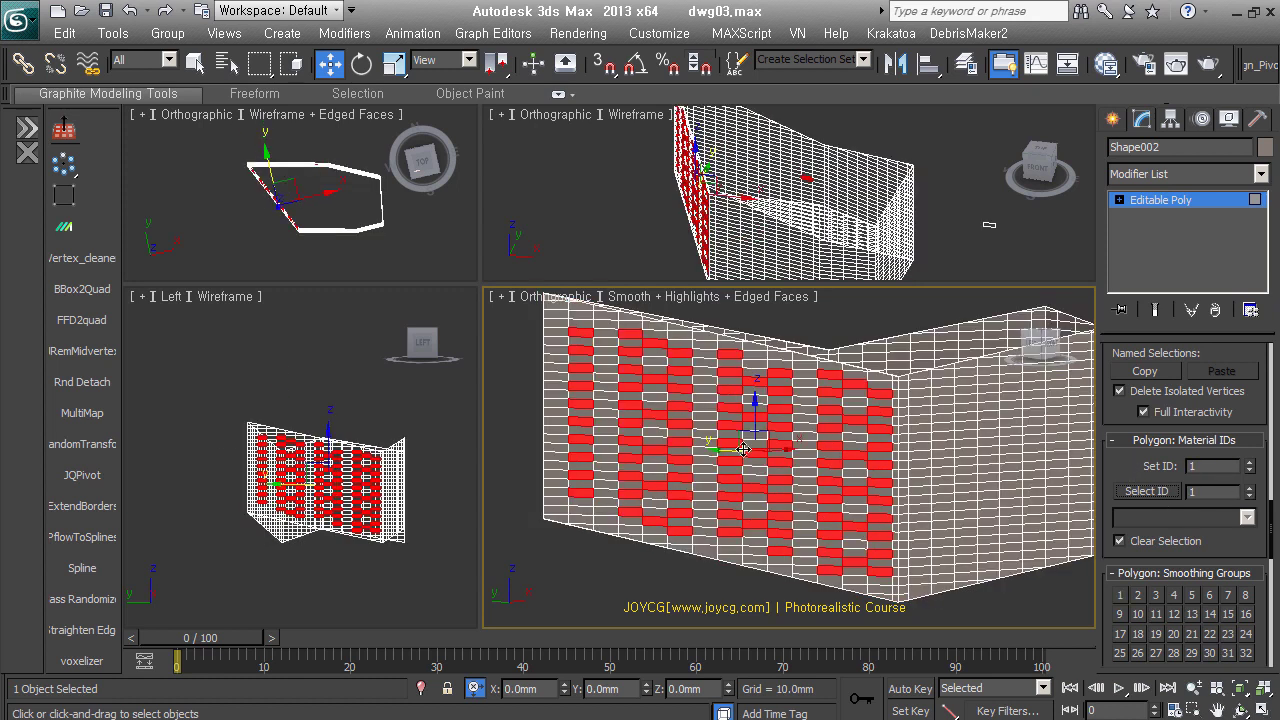
pyautogui.moveTo(1203, 435); pyautogui.dragTo(1200, 690)
pyautogui.click(1135, 575)
# Select a sparser staggered set of panels across the visible wall.
pyautogui.scroll(3, 781, 545)
pyautogui.scroll(3, 781, 545)
pyautogui.scroll(3, 781, 545)
pyautogui.keyDown('ctrl'); pyautogui.click(760, 540); pyautogui.keyUp('ctrl')
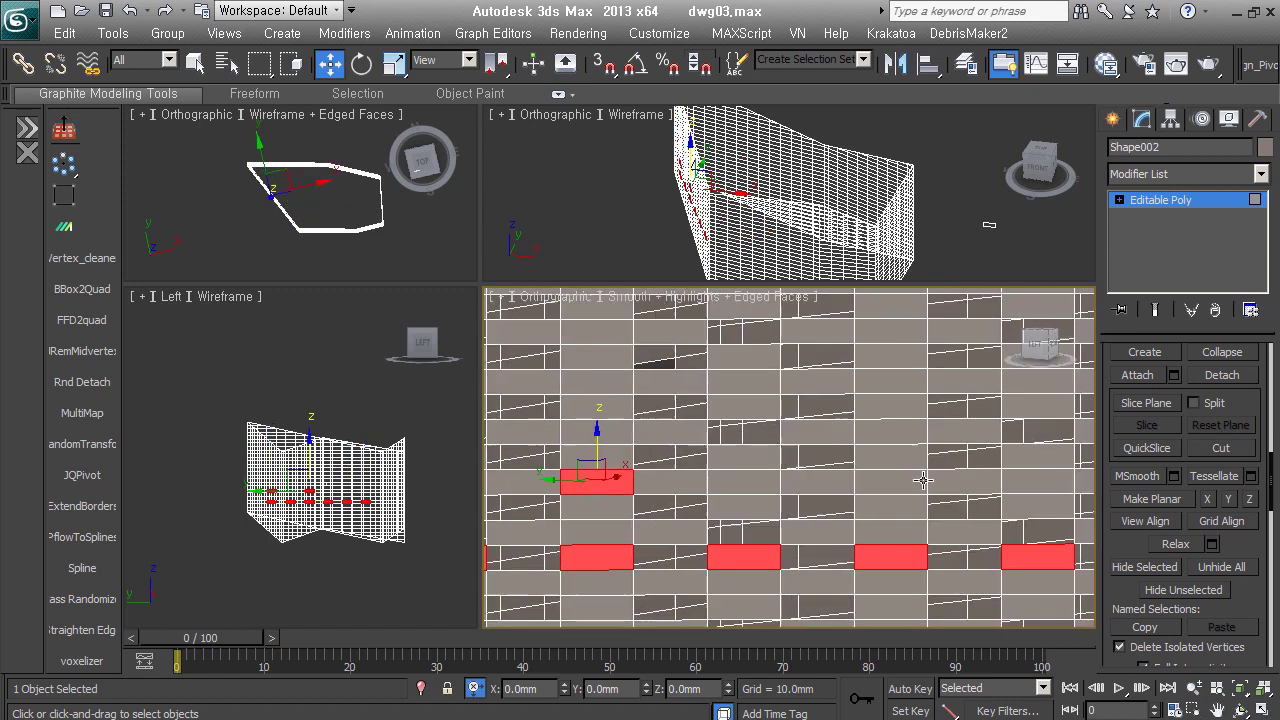
pyautogui.scroll(-3, 749, 468)
pyautogui.keyDown('ctrl'); pyautogui.click(587, 483); pyautogui.keyUp('ctrl')
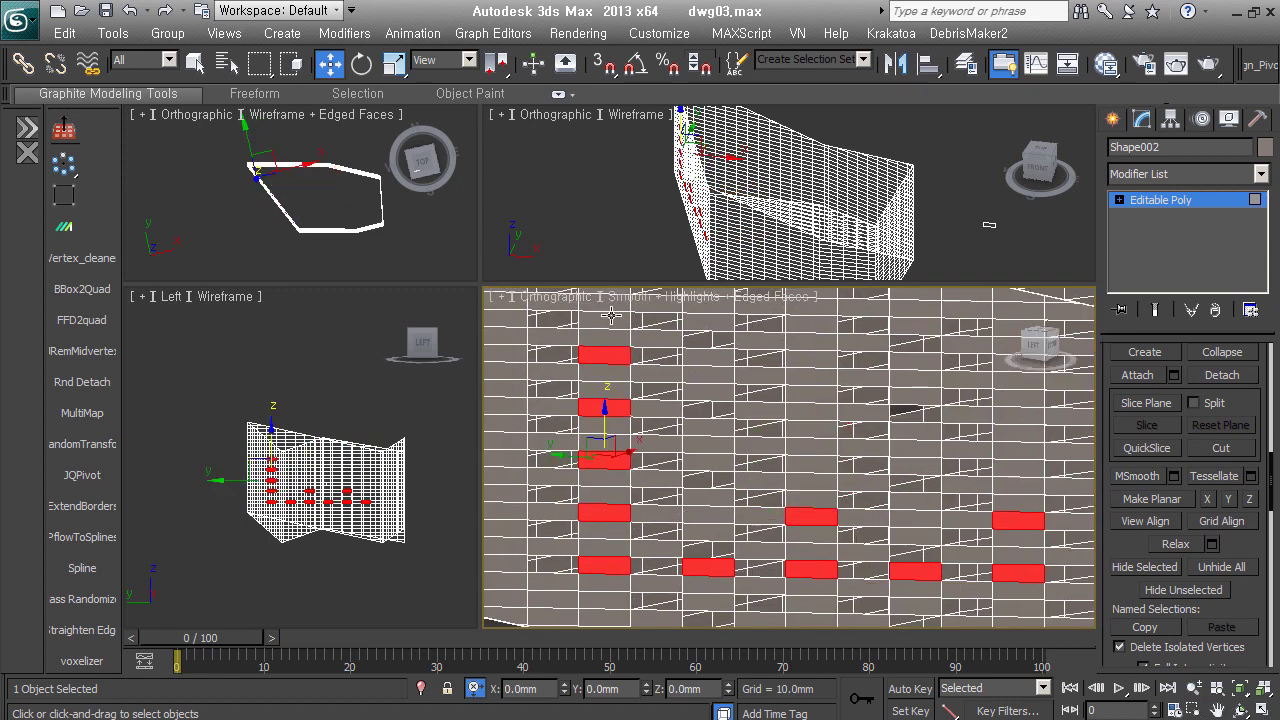
pyautogui.moveTo(769, 403); pyautogui.dragTo(735, 557, button='middle')
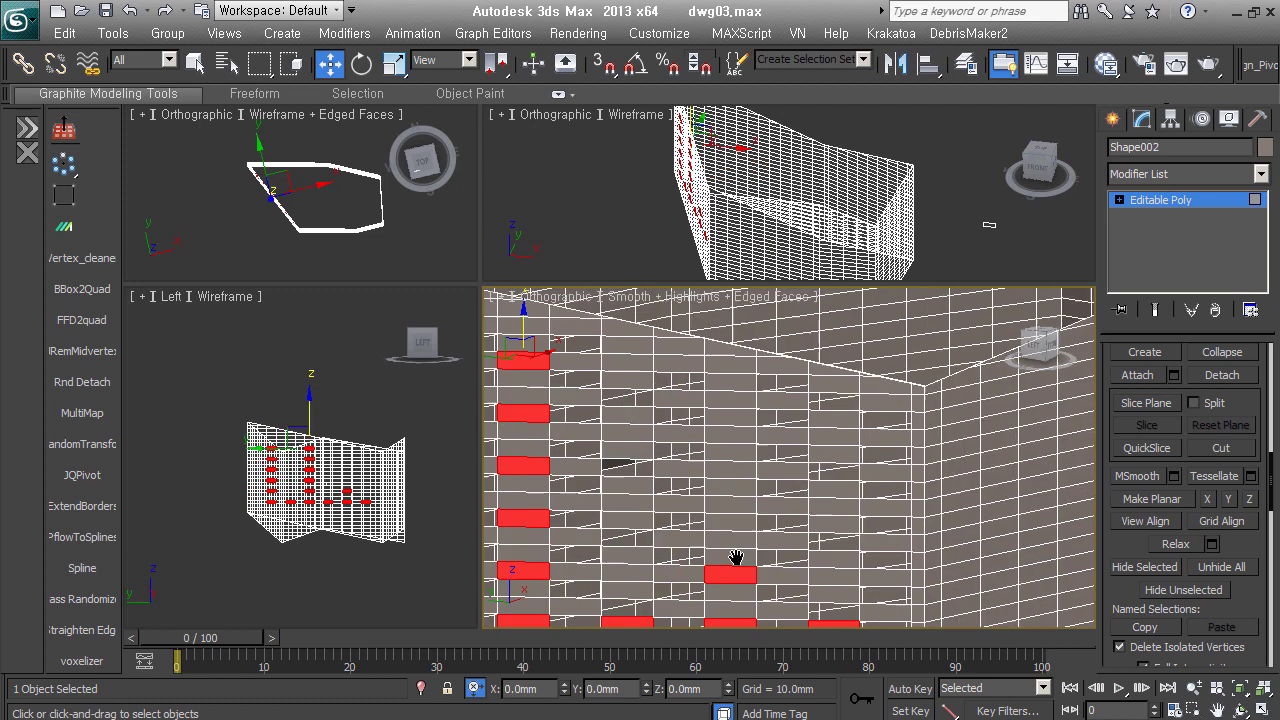
pyautogui.moveTo(843, 539)
pyautogui.mouseDown(button='middle')
pyautogui.moveTo(642, 480)
pyautogui.moveTo(779, 387)
pyautogui.moveTo(880, 430)
pyautogui.mouseUp(button='middle')
pyautogui.scroll(-5, 1163, 462)
pyautogui.scroll(3, 1163, 462)
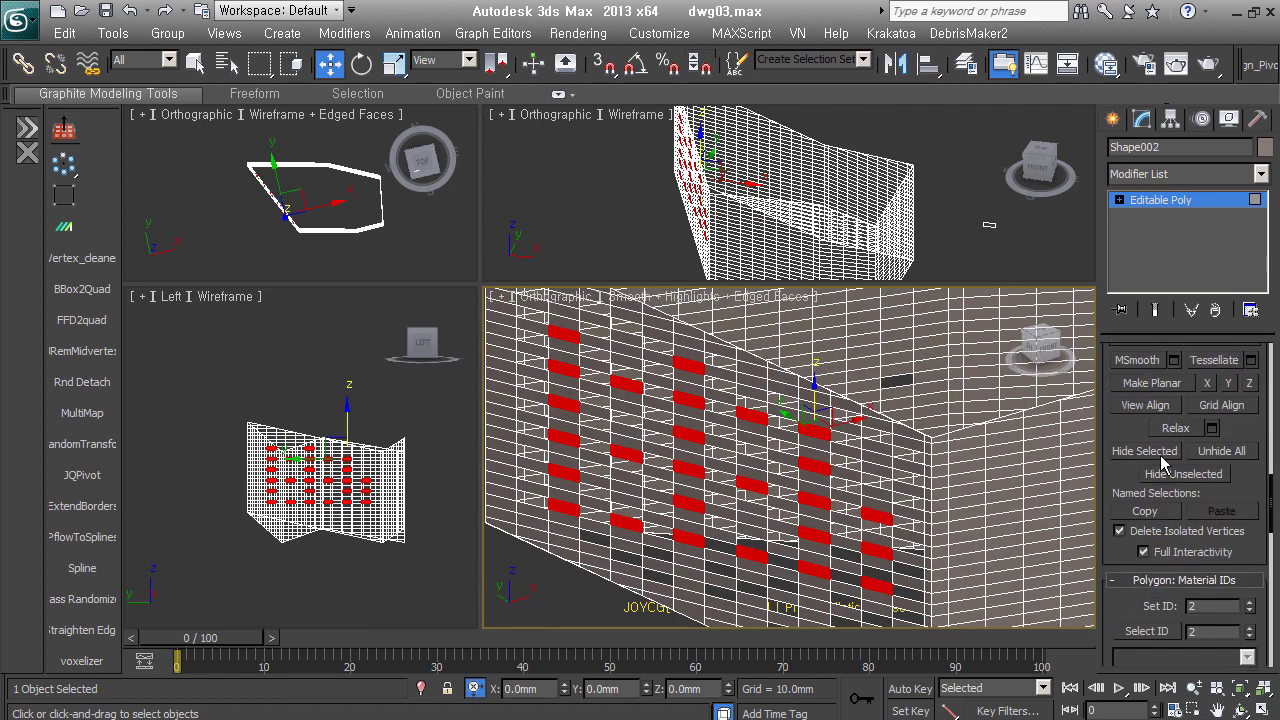
# Assign material ID 2 to the sparse panel set.
pyautogui.hotkey('ctrl', 'a')
pyautogui.scroll(-3, 1210, 530)
pyautogui.hotkey('ctrl', 'd')
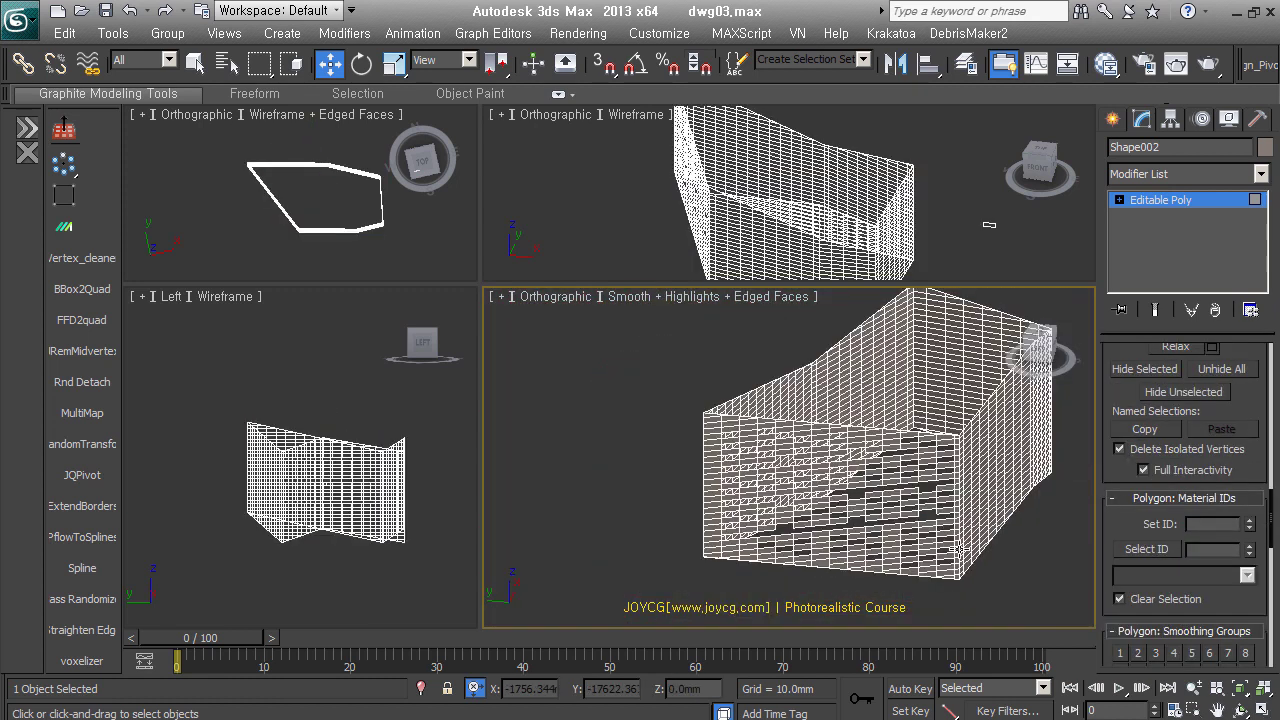
pyautogui.scroll(1, 1180, 500)
pyautogui.press('Return')
pyautogui.click(1148, 577)
# Verify the ID 1 and ID 2 groups with Select ID and orbit the whole shell.
pyautogui.click(1148, 578)
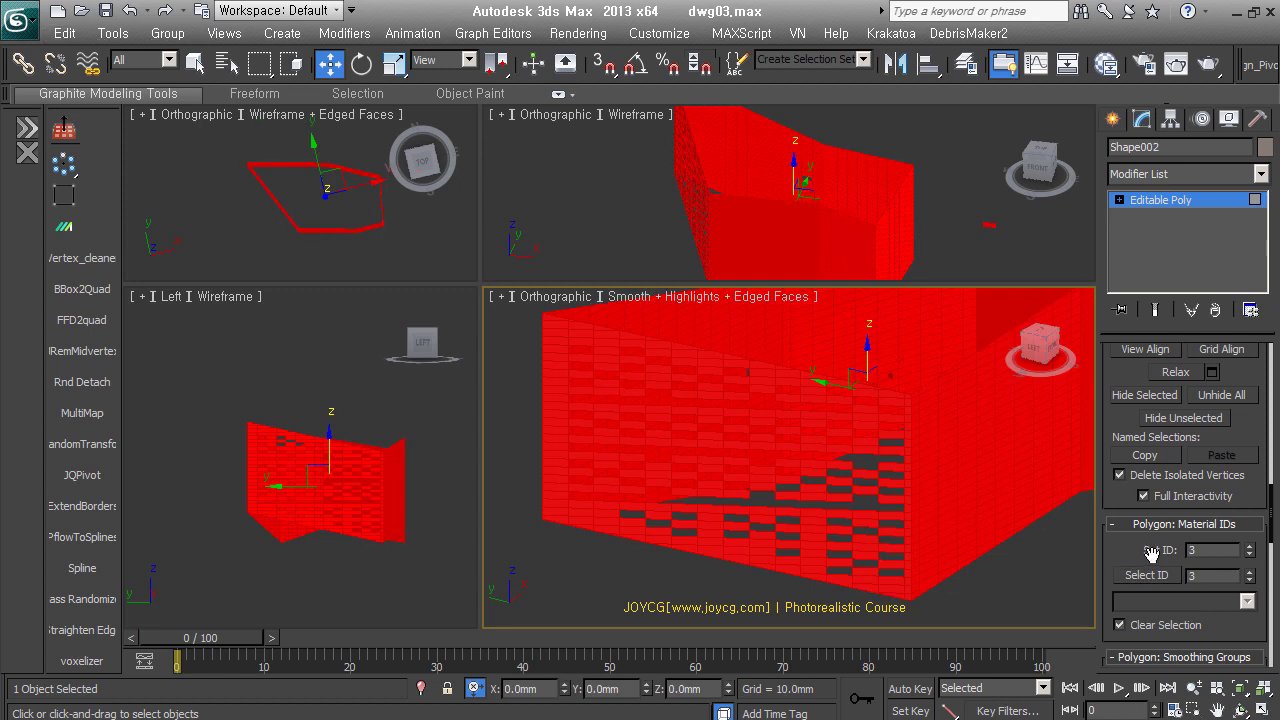
pyautogui.hotkey('ctrl', 'd')
pyautogui.click(1148, 576)
pyautogui.hotkey('ctrl', 'a')
pyautogui.click(968, 591)
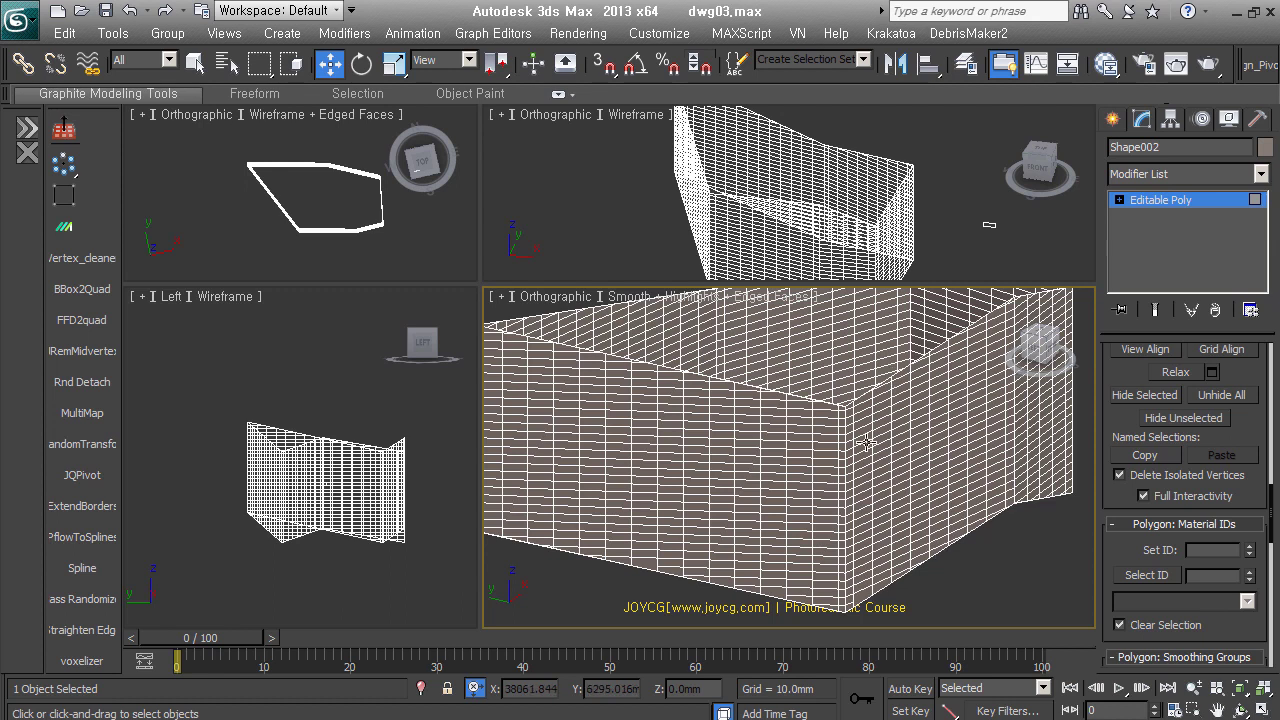
pyautogui.keyDown('alt'); pyautogui.moveTo(866, 443); pyautogui.dragTo(980, 457, button='middle'); pyautogui.keyUp('alt')
pyautogui.scroll(3, 913, 511)
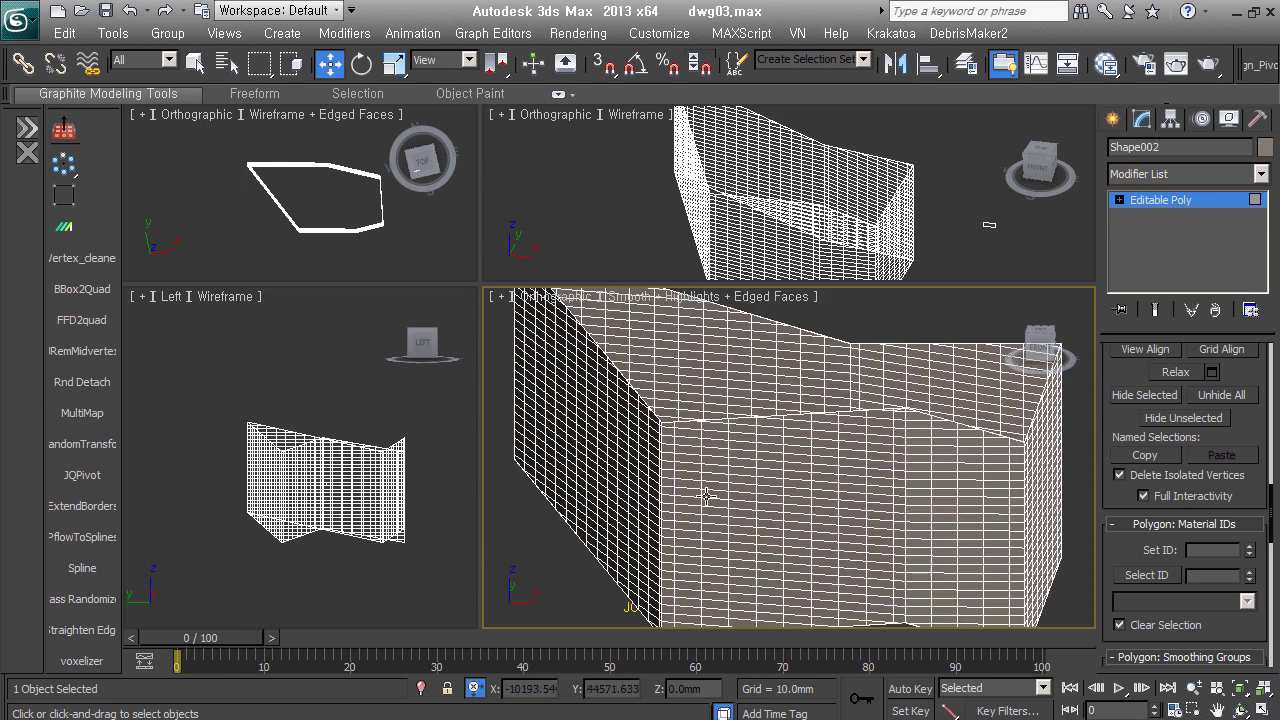